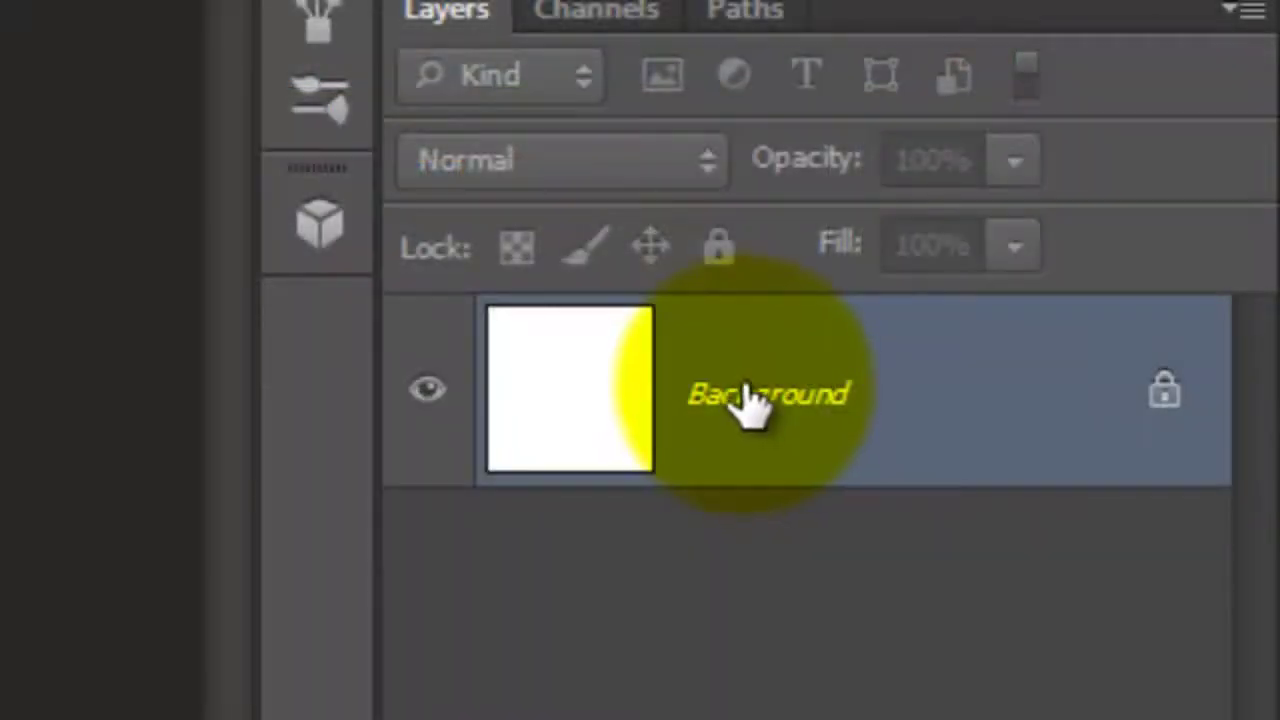
- Convert the Background layer to a regular layer named BG
double_click(750, 395)
text(BG)
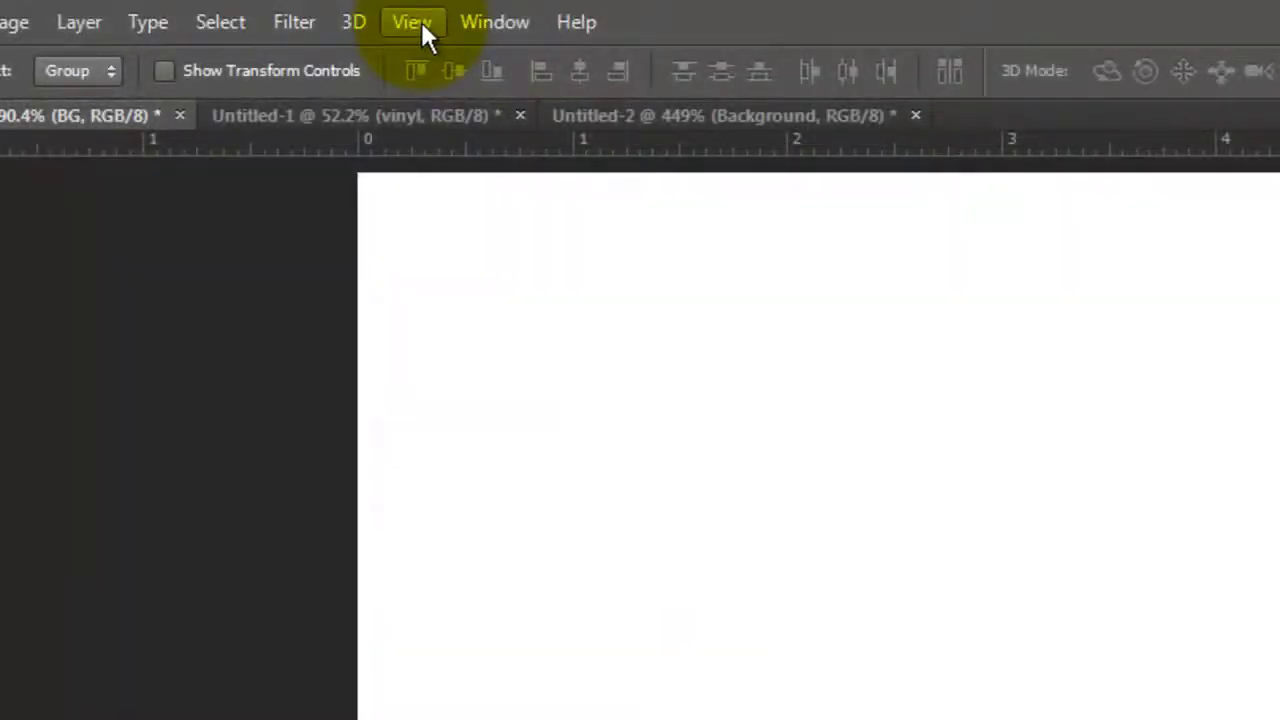
- Place a vertical and a horizontal guide through the canvas centre, using the BG layer's transform centre as reference
click(421, 26)
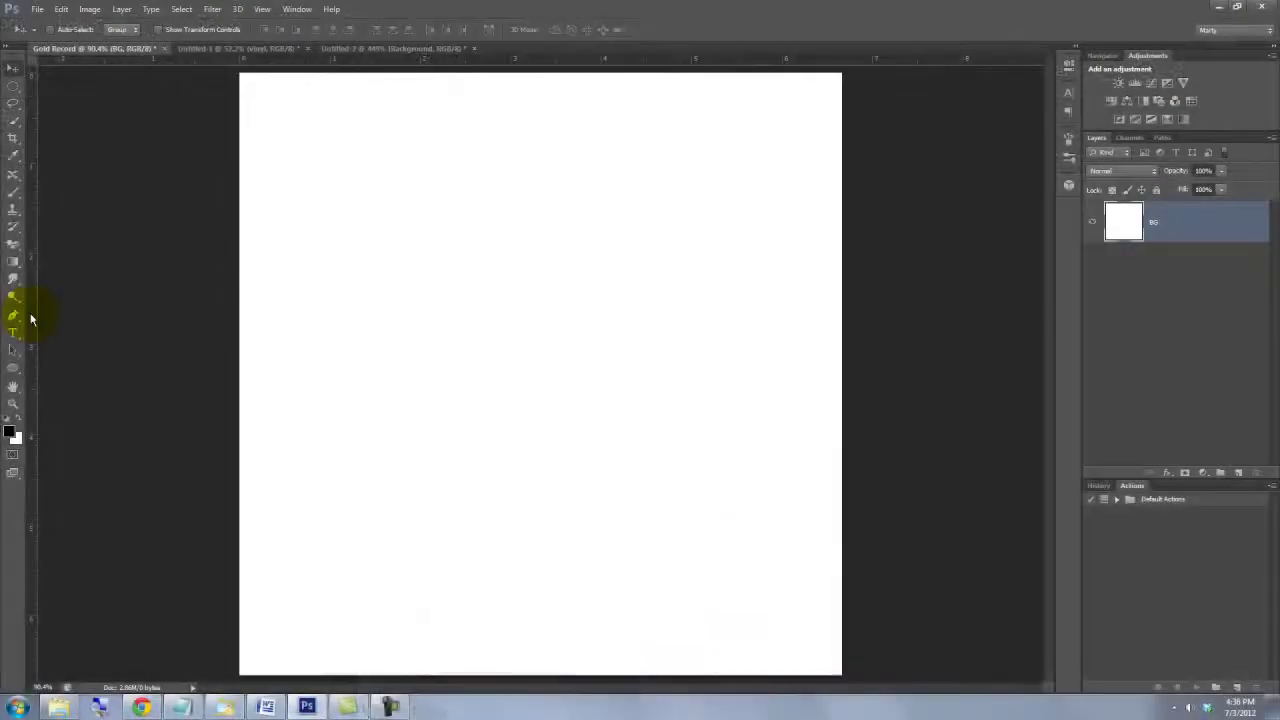
key(ctrl+t)
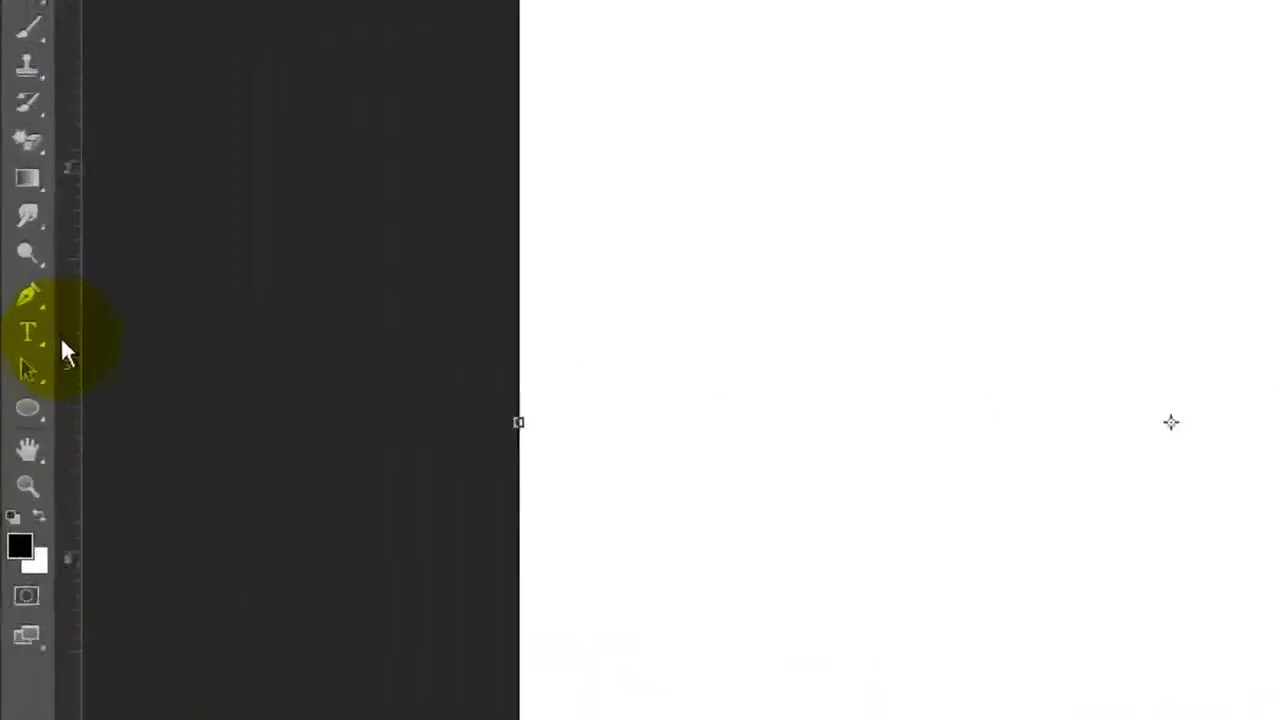
drag(34, 342, 208, 340)
drag(855, 362, 546, 349)
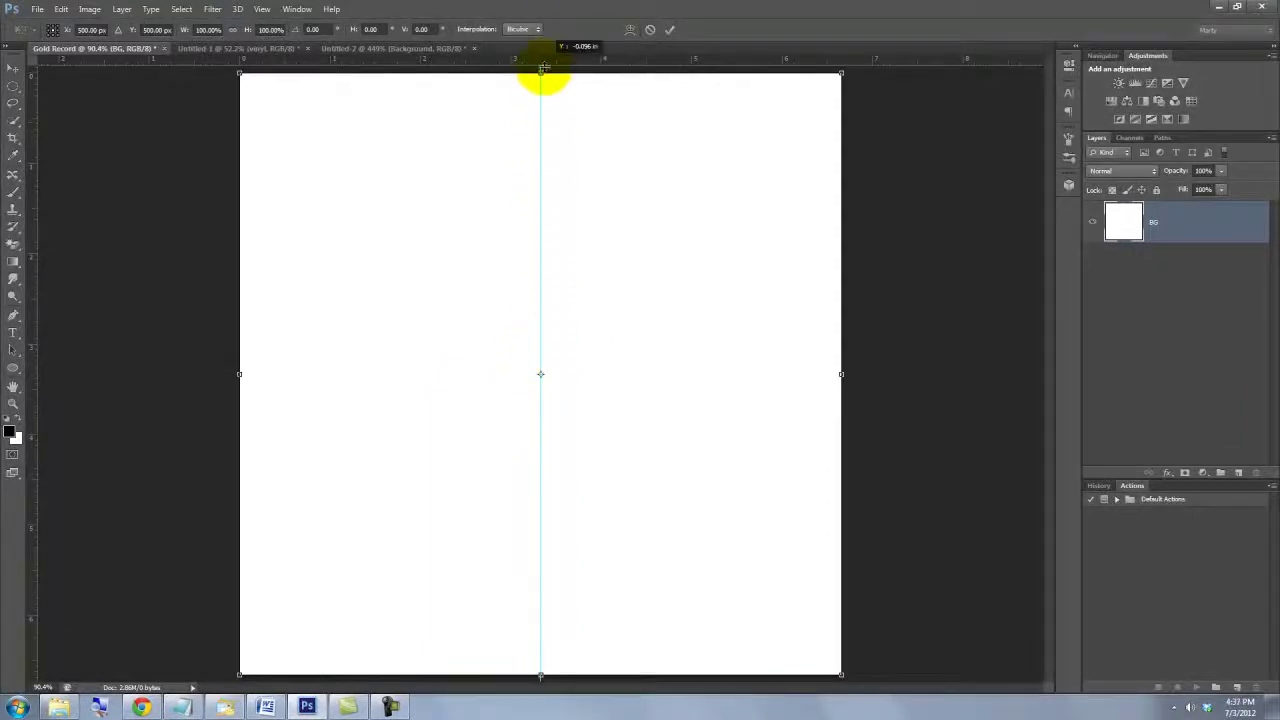
drag(543, 62, 535, 377)
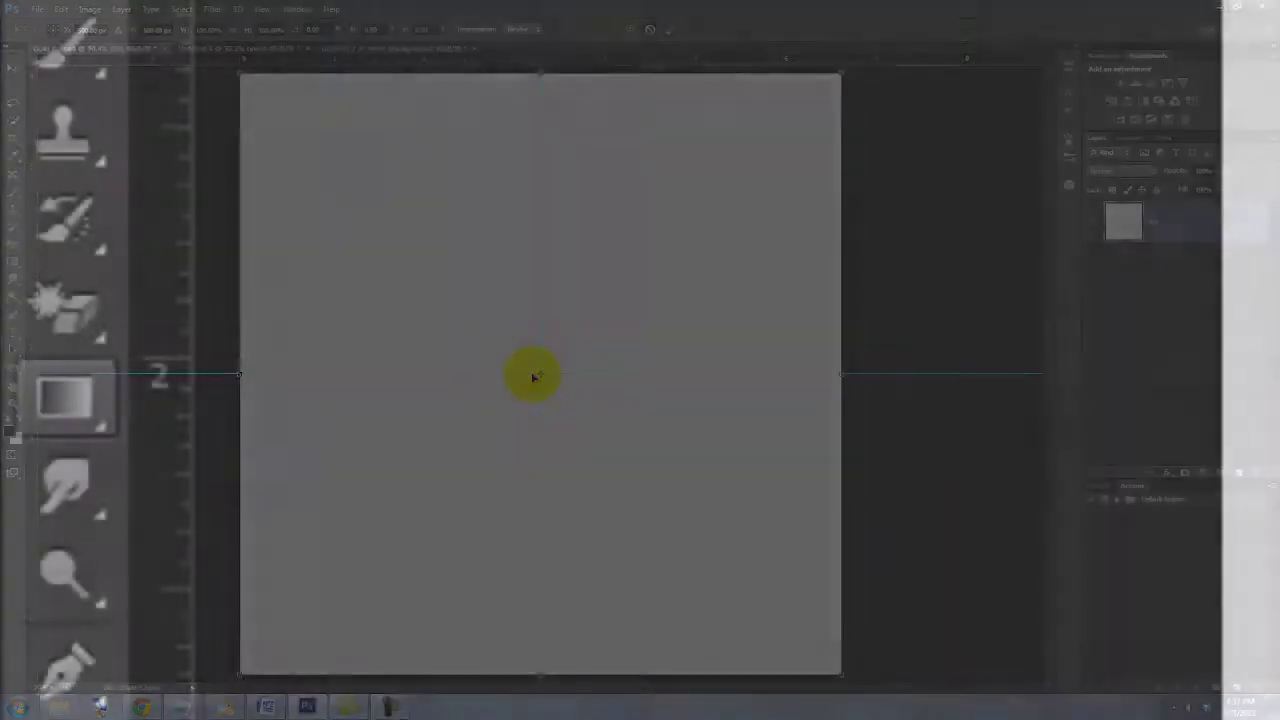
- Open the Gradient tool's gradient for editing and set its starting colour stop to 988080
click(12, 266)
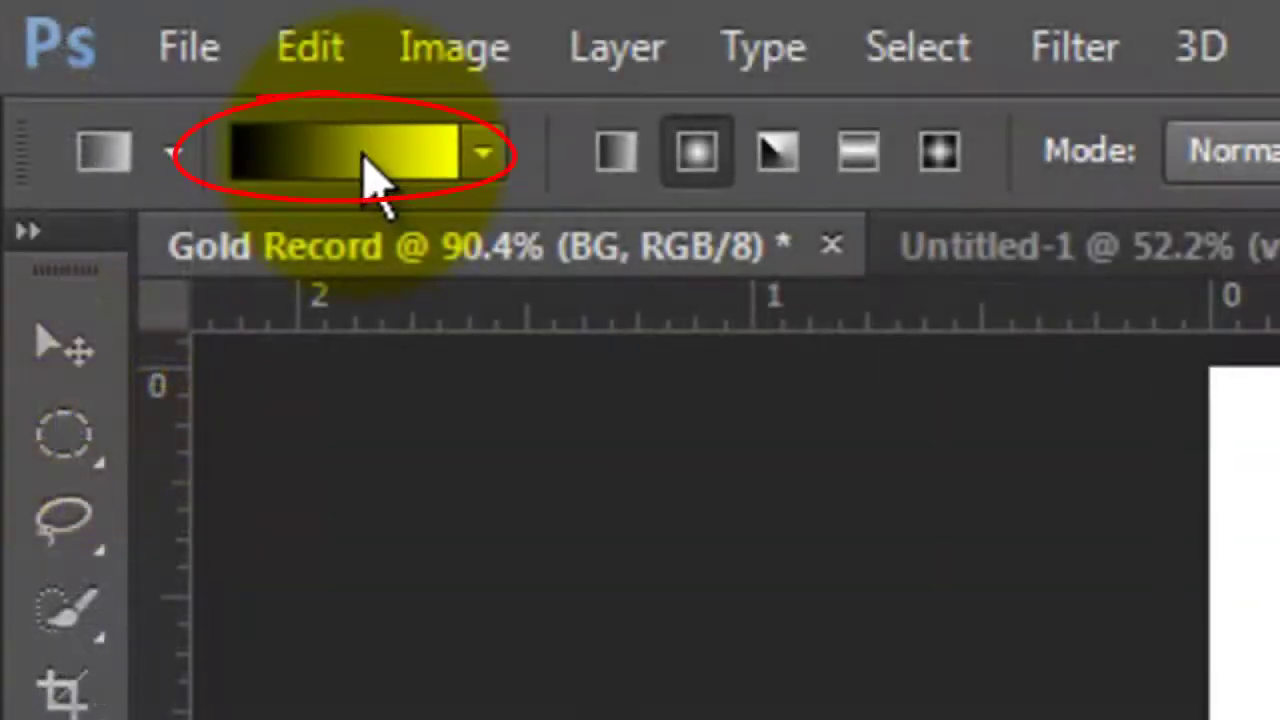
click(372, 180)
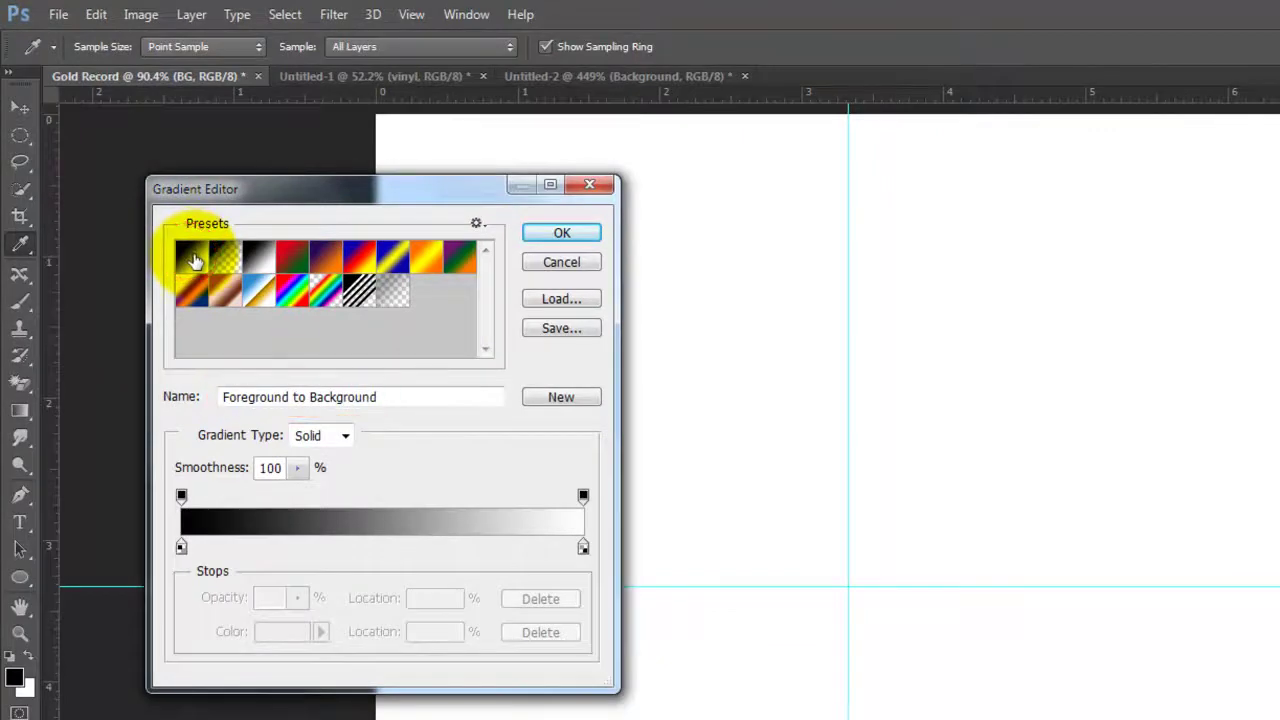
click(181, 548)
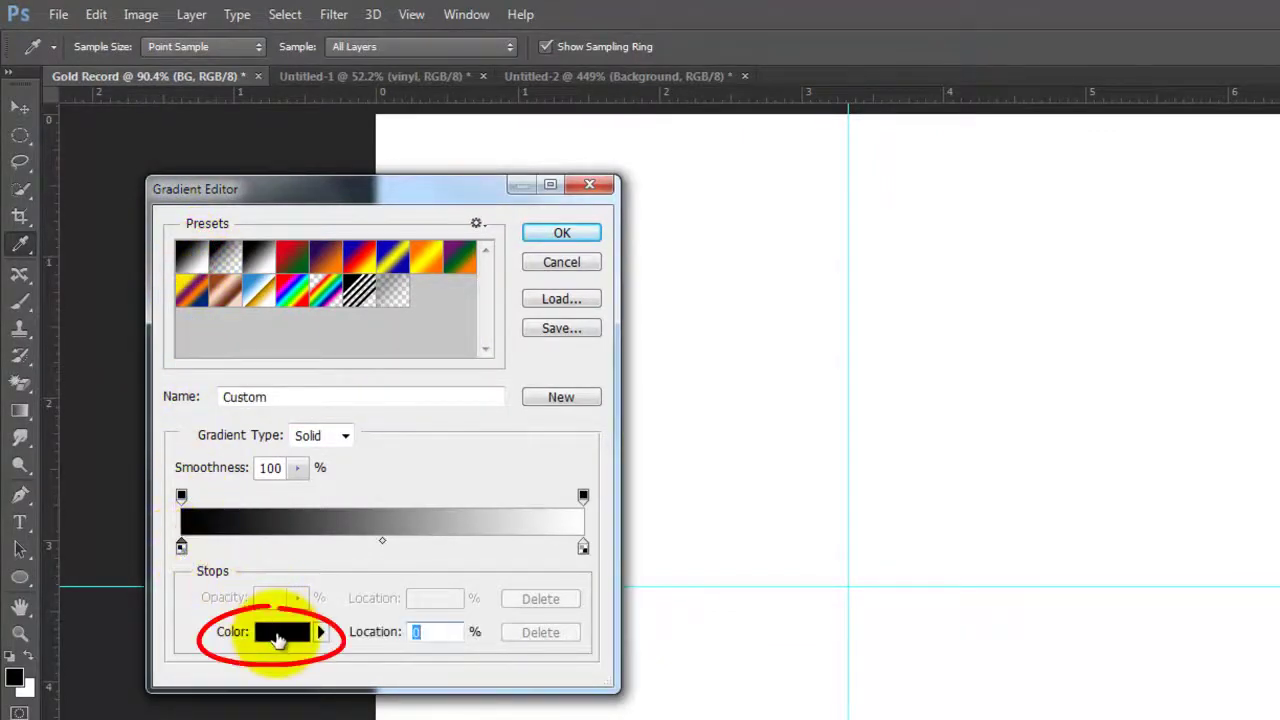
click(278, 640)
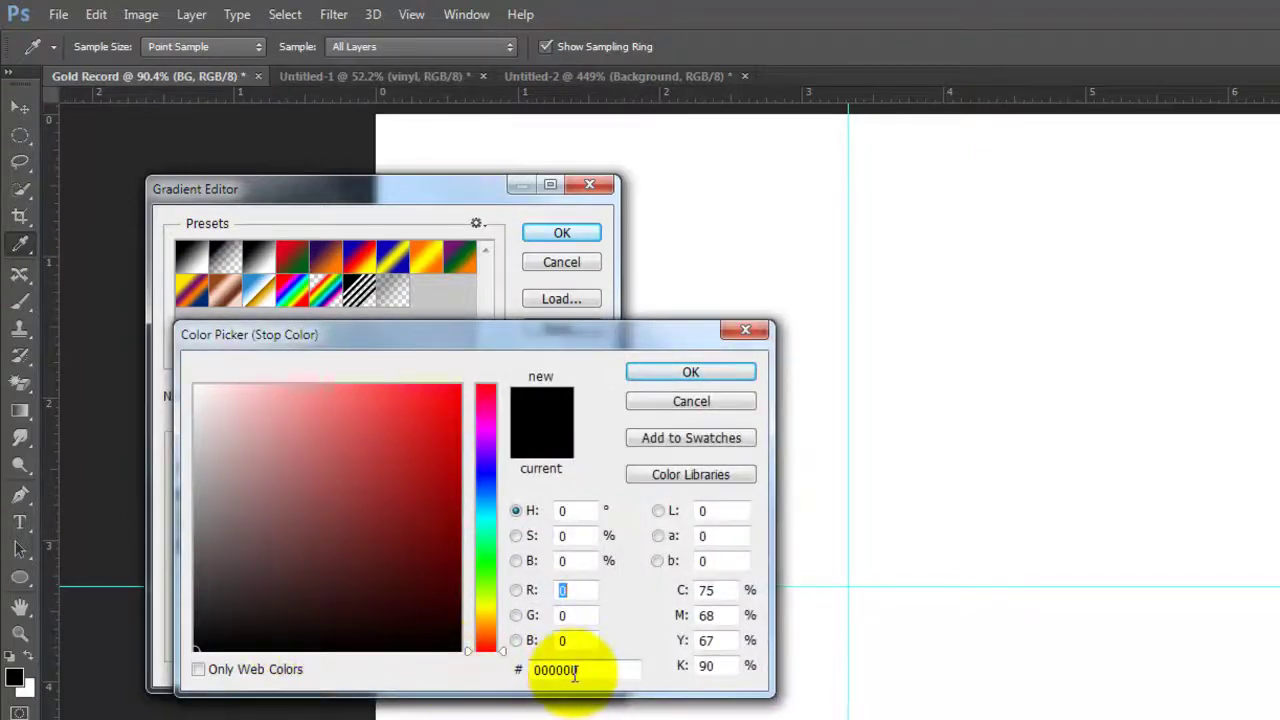
drag(585, 669, 500, 668)
text(988080)
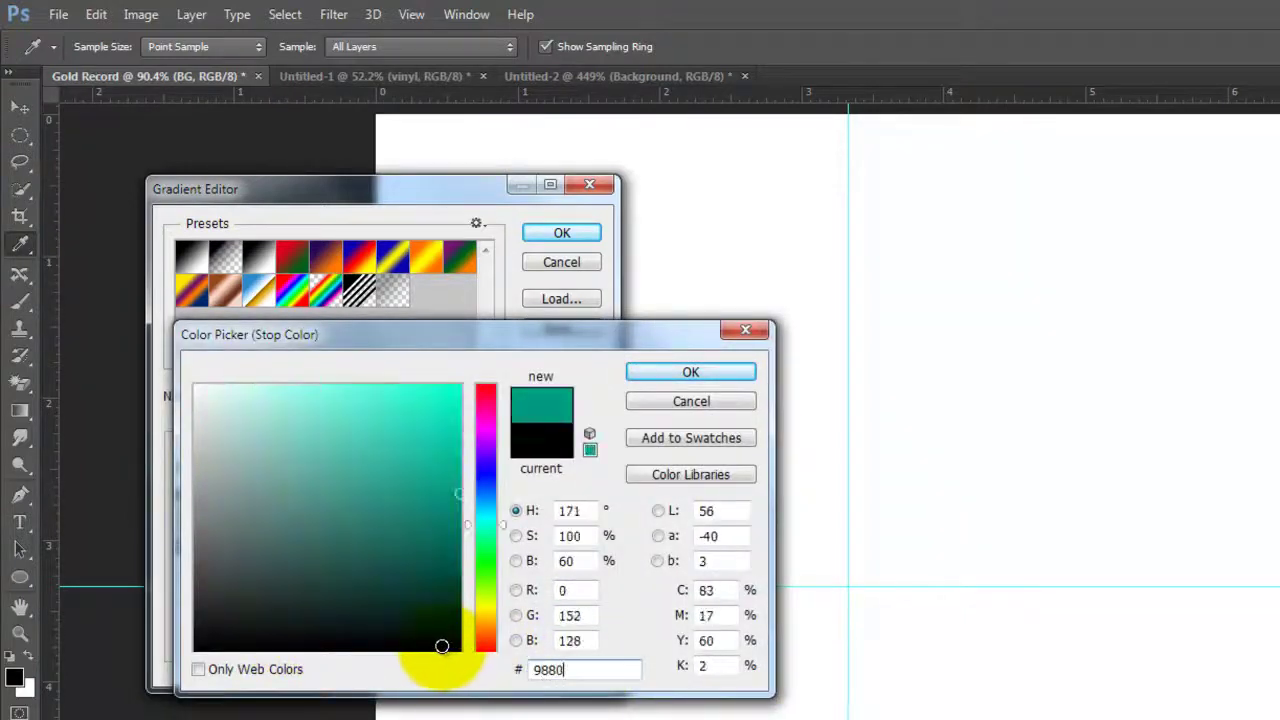
click(686, 375)
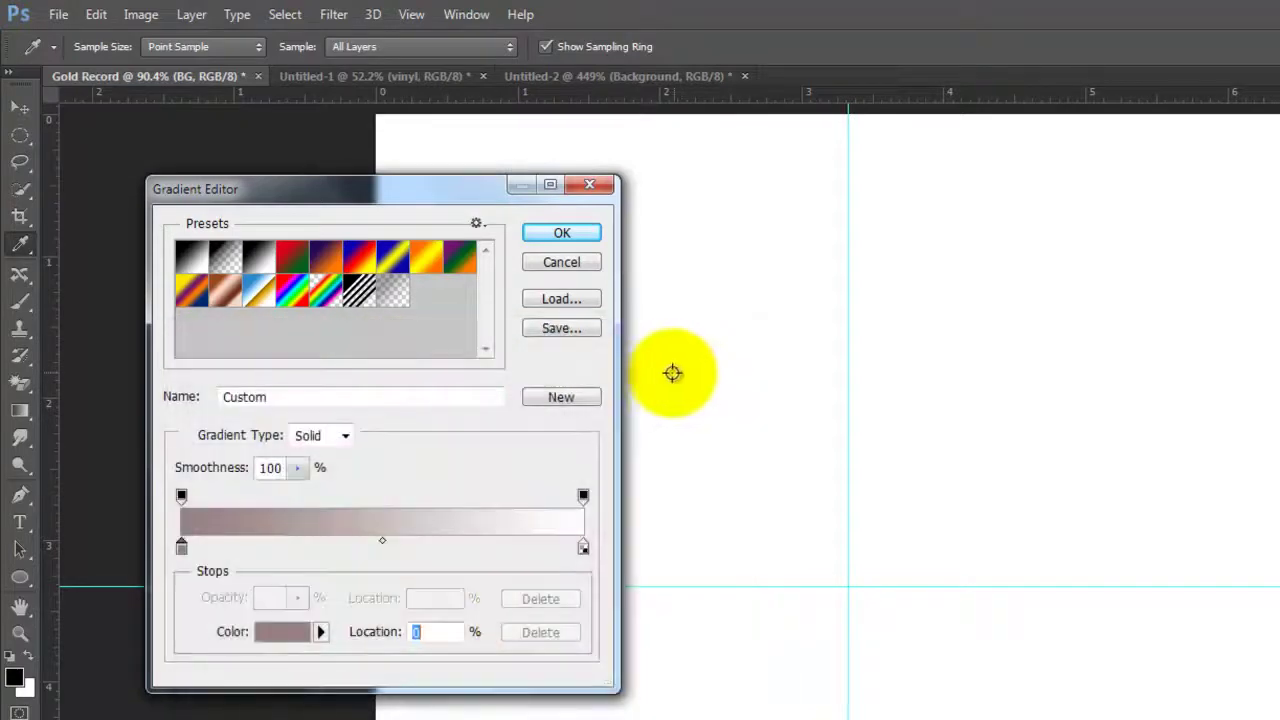
- Set the gradient's ending colour stop to 2B2423 and fill the BG layer with a radial gradient from the guide intersection outward past the canvas edge
click(583, 548)
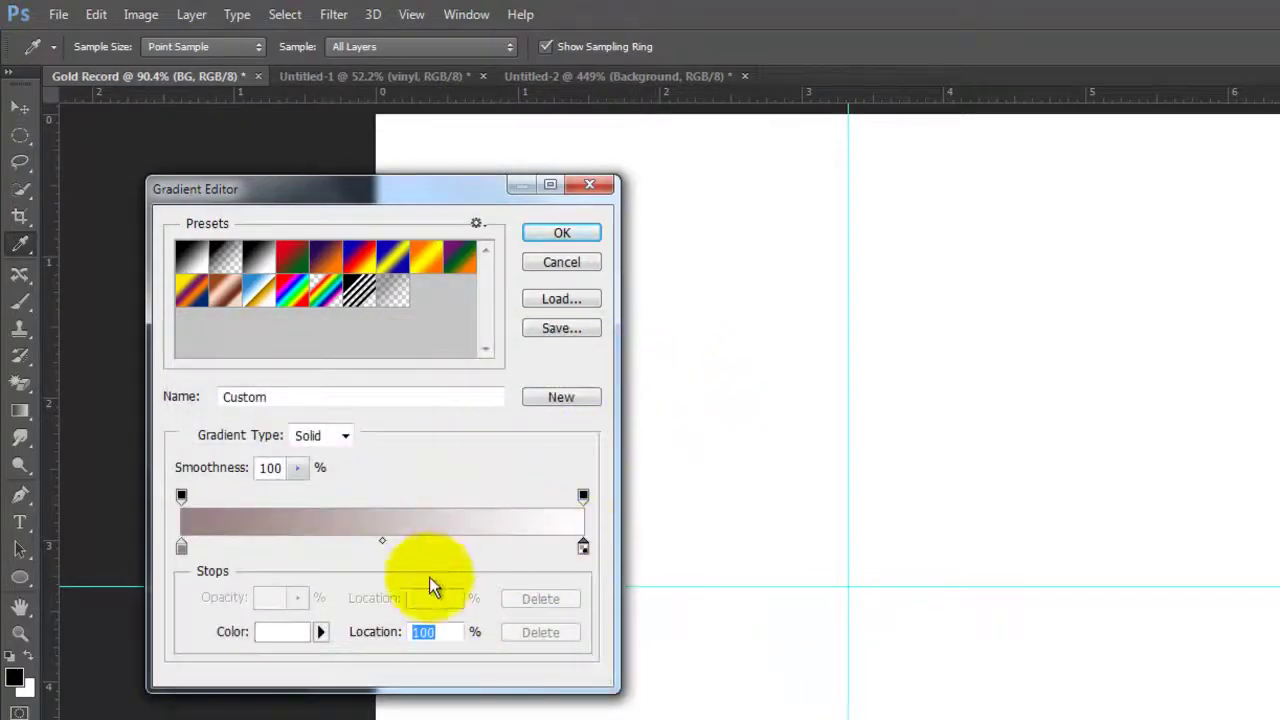
click(287, 635)
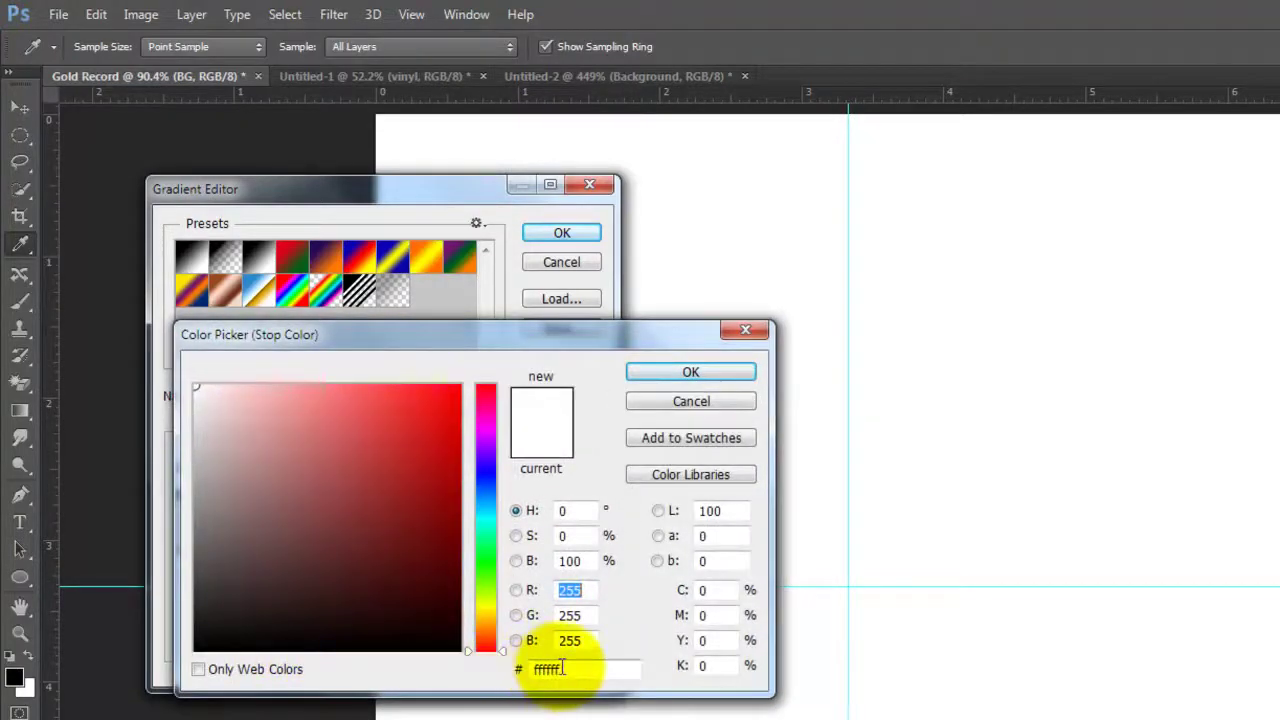
text(2B2423)
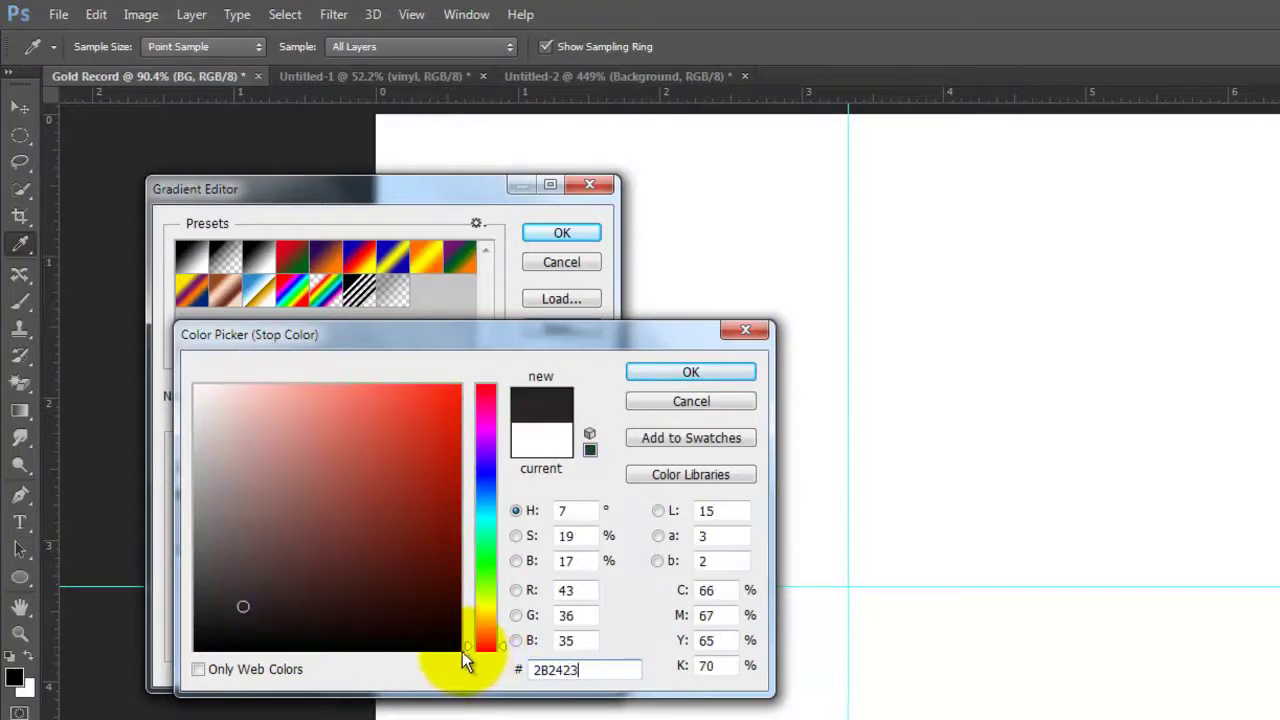
click(660, 370)
click(563, 234)
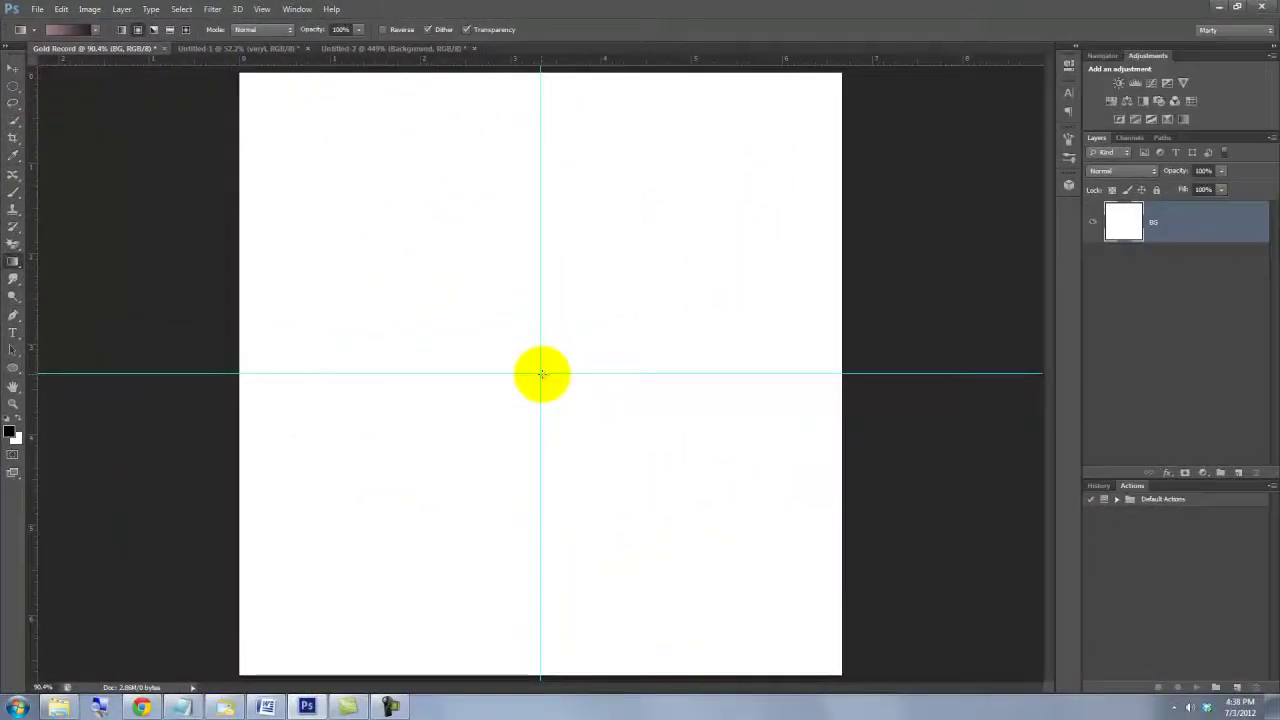
drag(541, 374, 1053, 361)
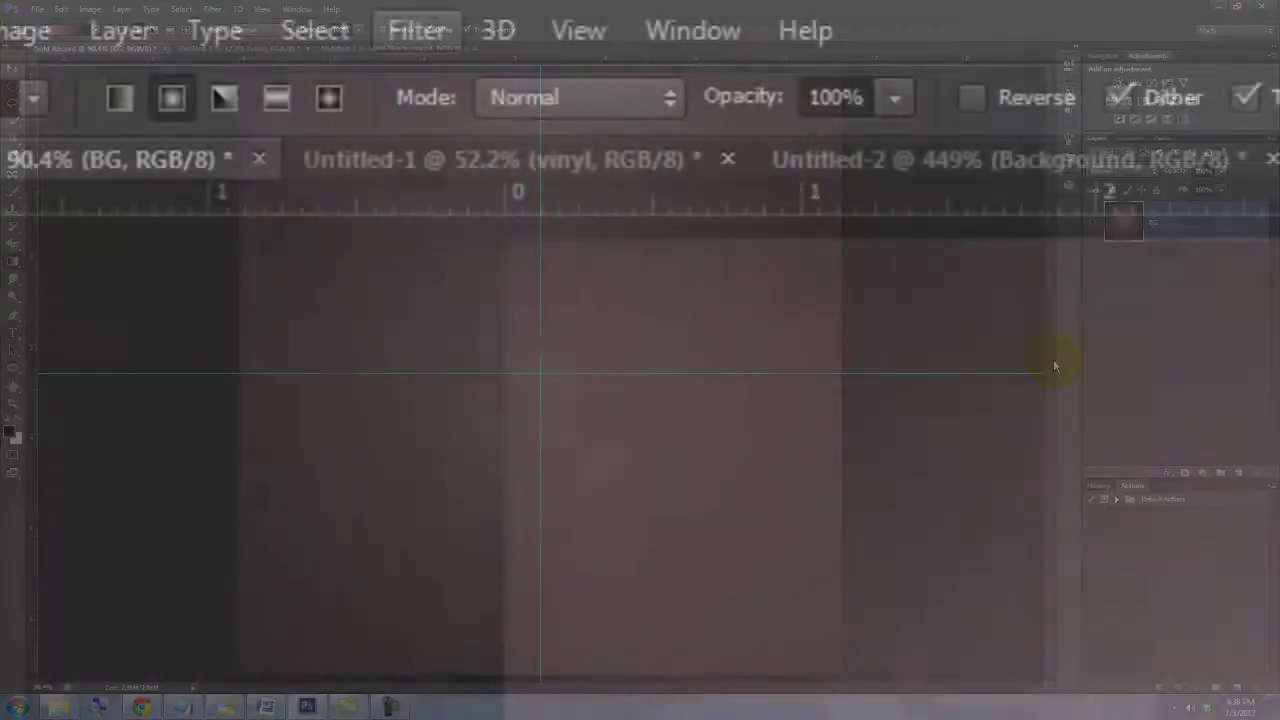
- Apply the Texturizer filter to the BG layer with Sandstone texture, 70% scaling, relief 3 and light from the top
click(212, 9)
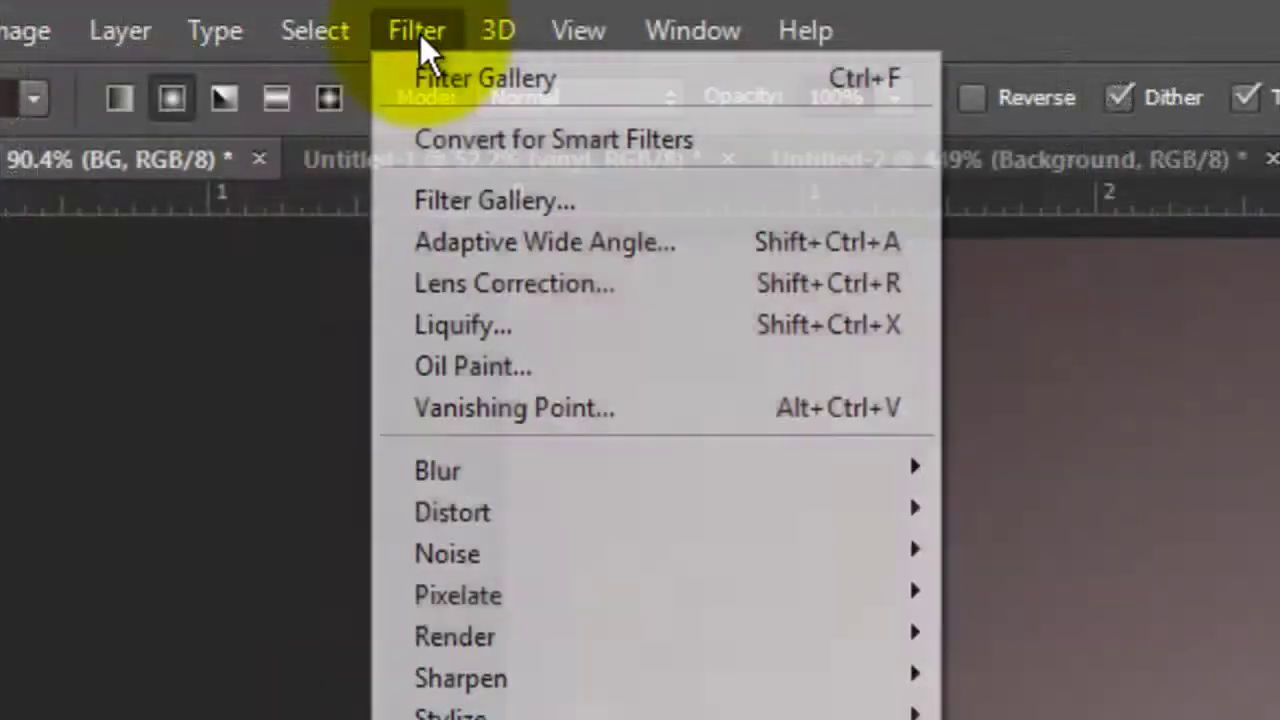
click(472, 210)
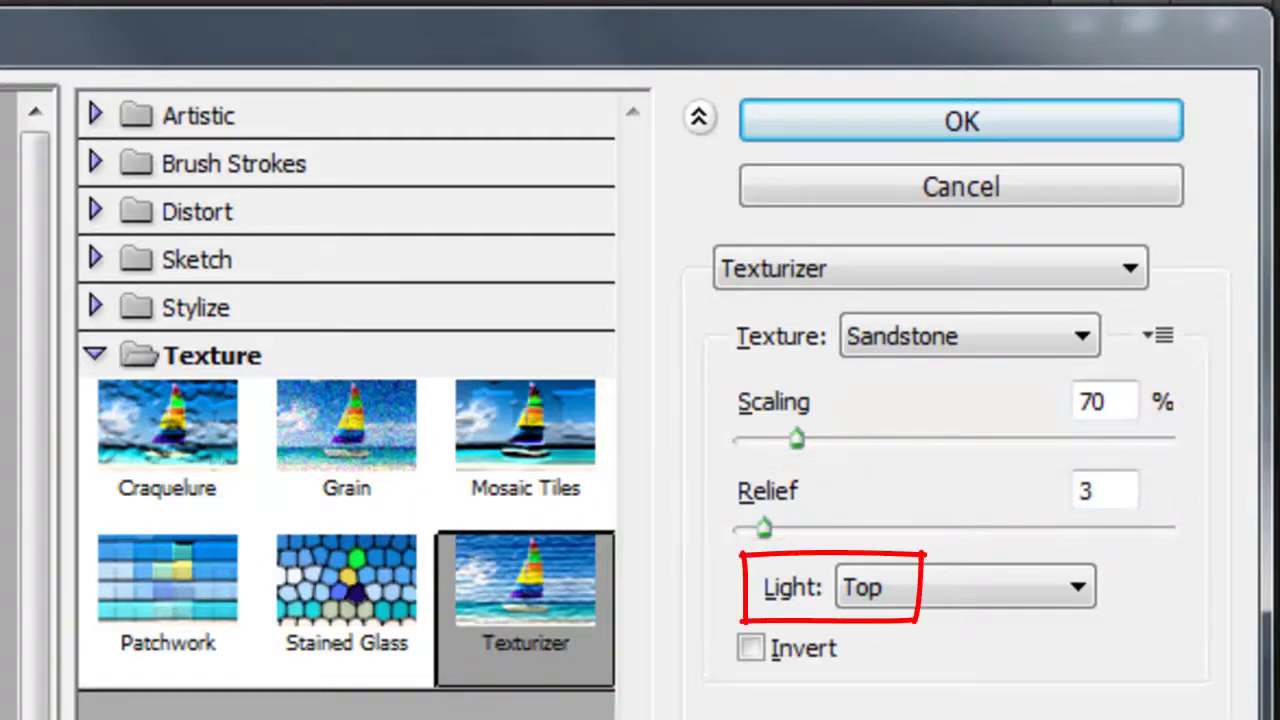
click(845, 120)
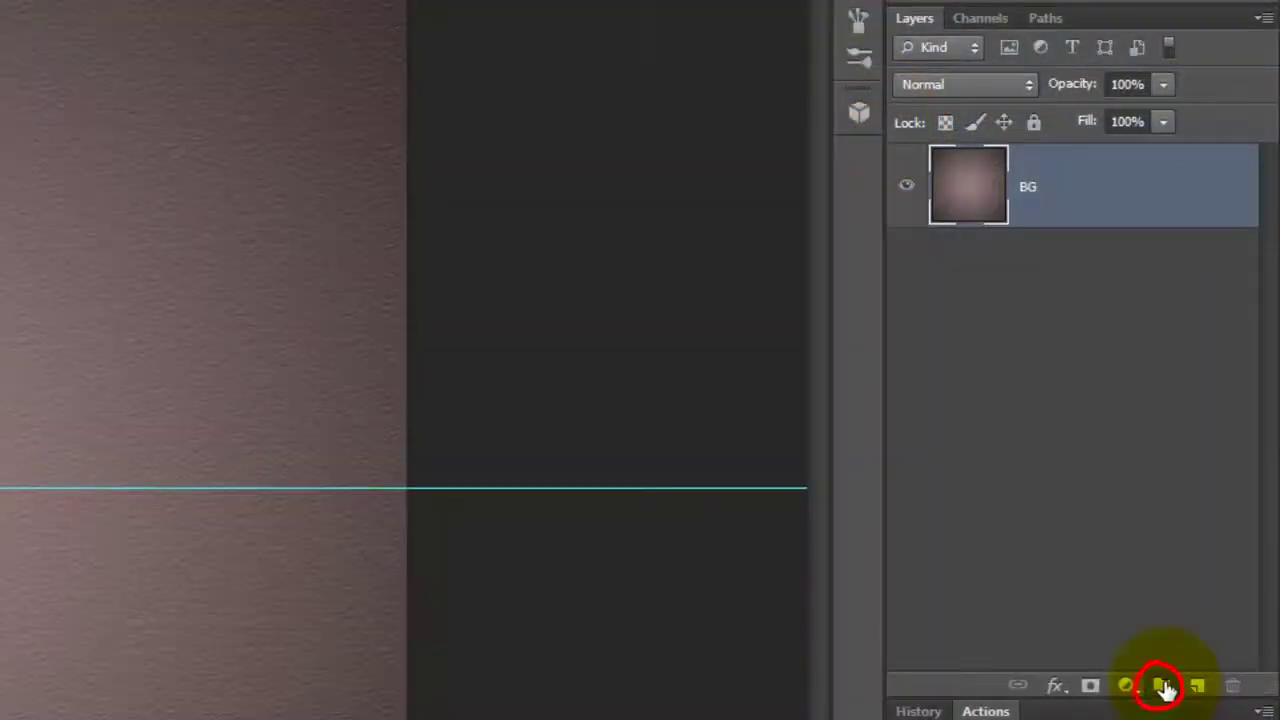
- Create a layer group above BG and add a new layer filled with black inside it
click(1163, 686)
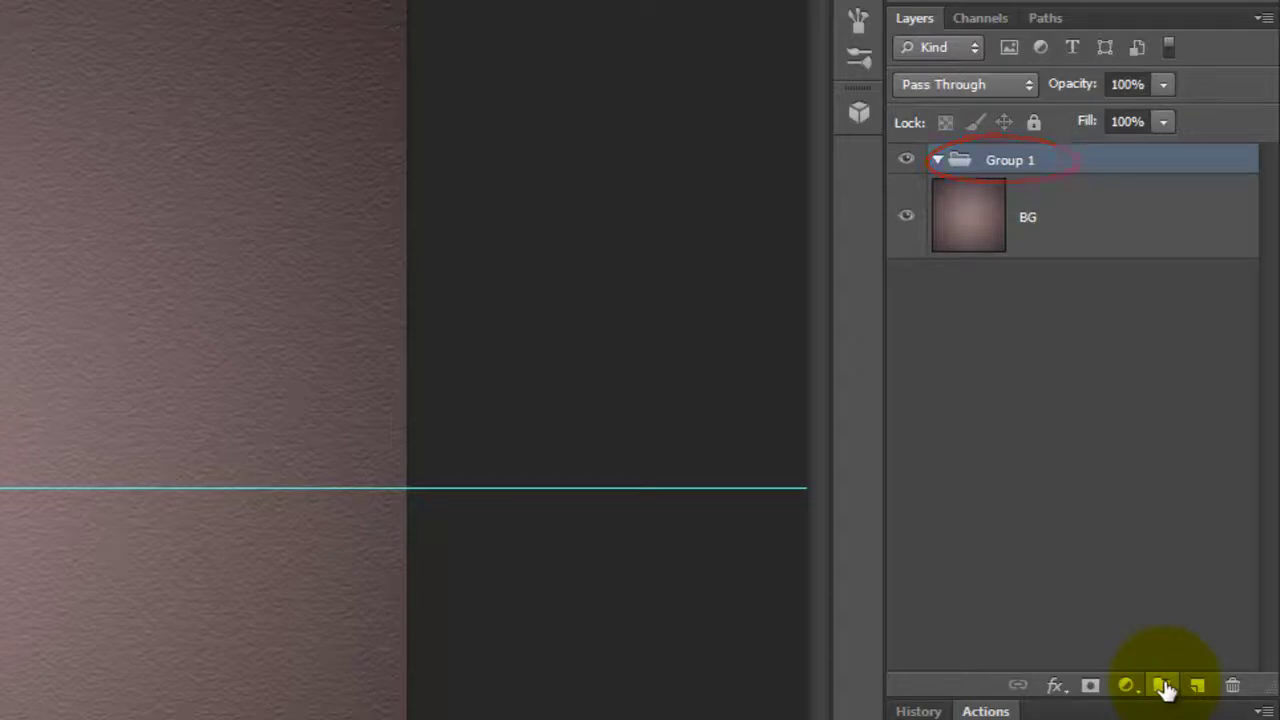
click(1197, 686)
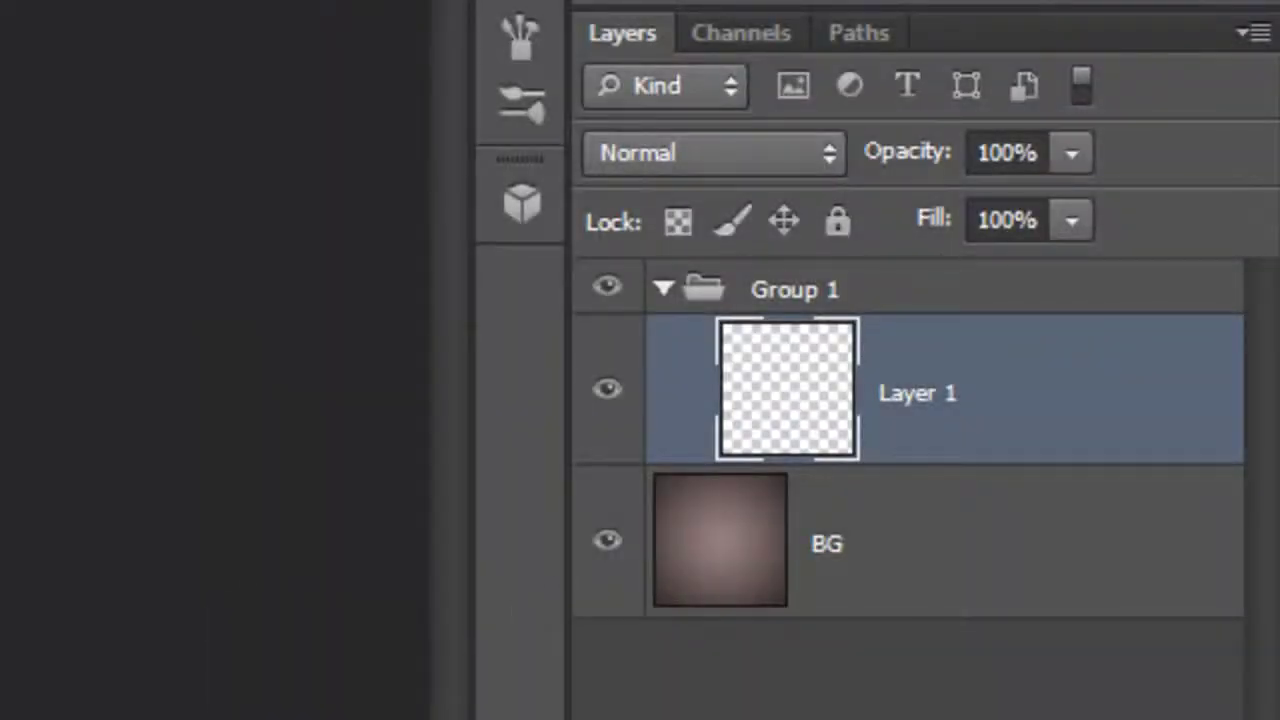
key(alt+Delete)
- Rename the new group RECORD and give it a layer mask filled with black
double_click(795, 290)
text(REC)
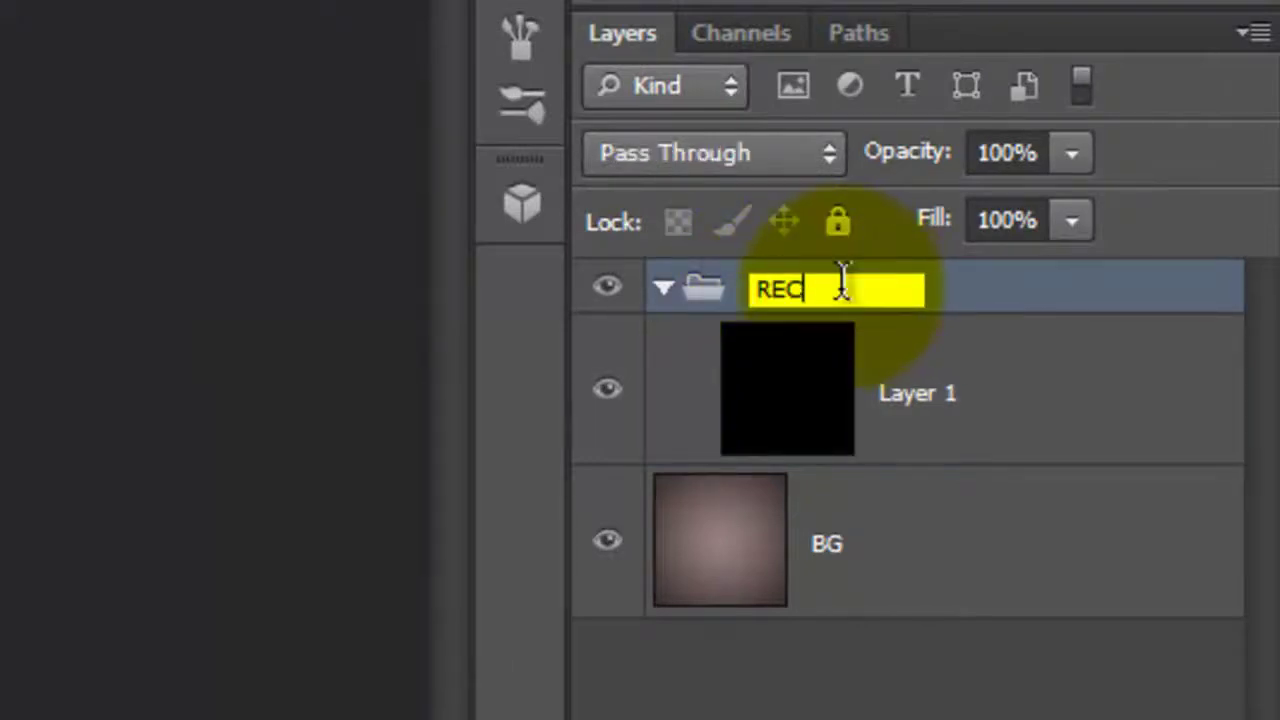
text(ORD)
key(Return)
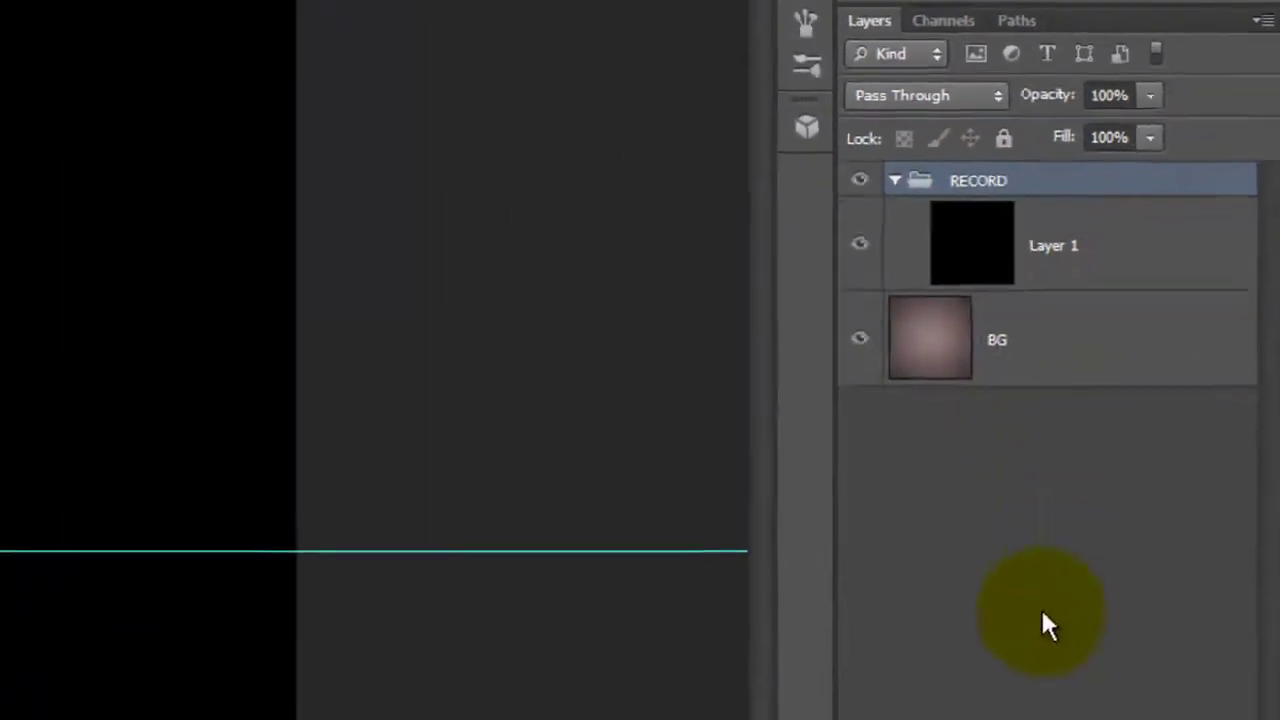
click(1087, 697)
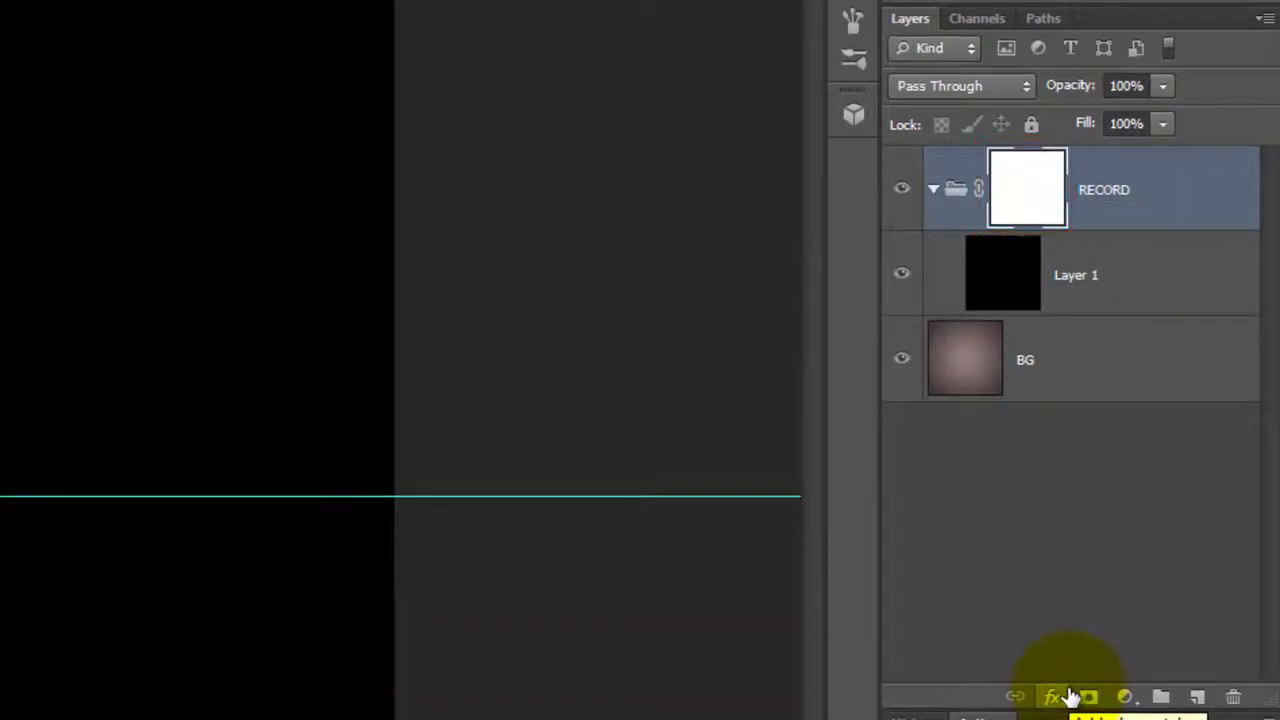
key(alt+Delete)
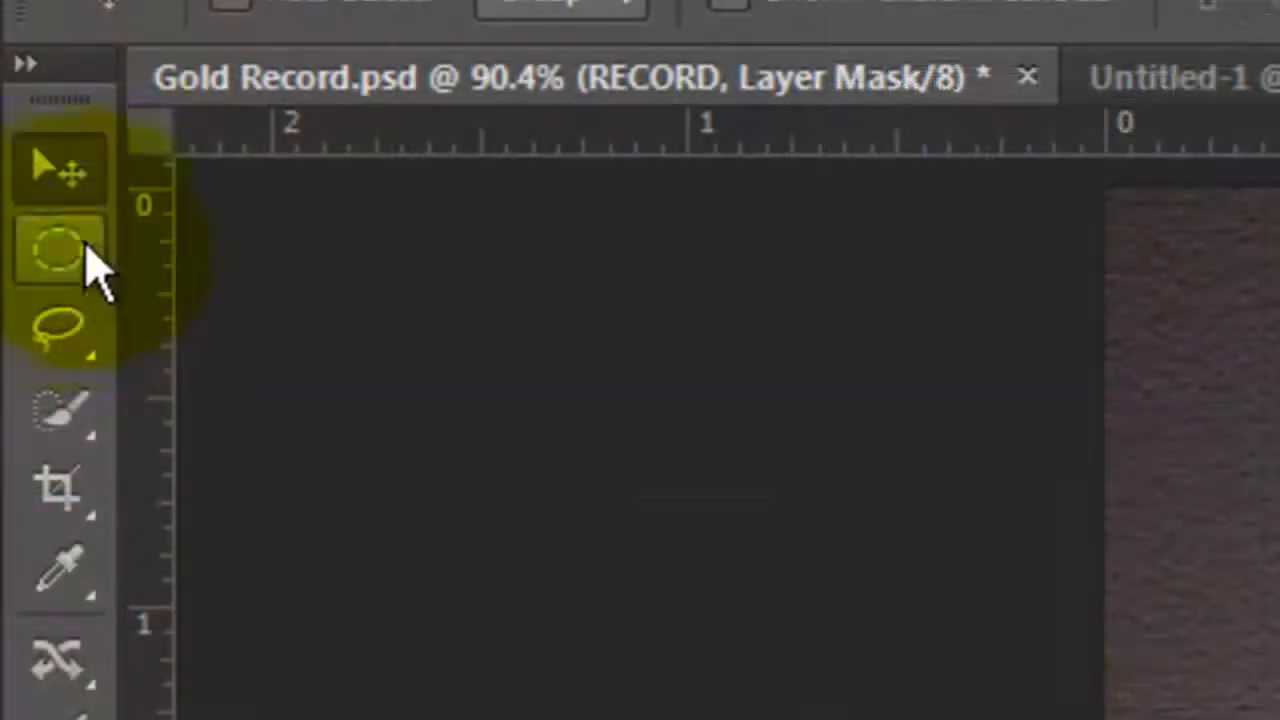
- Select a large circle centred on the guide intersection, nearly reaching the canvas edges, and fill it with white on the RECORD mask
click(51, 250)
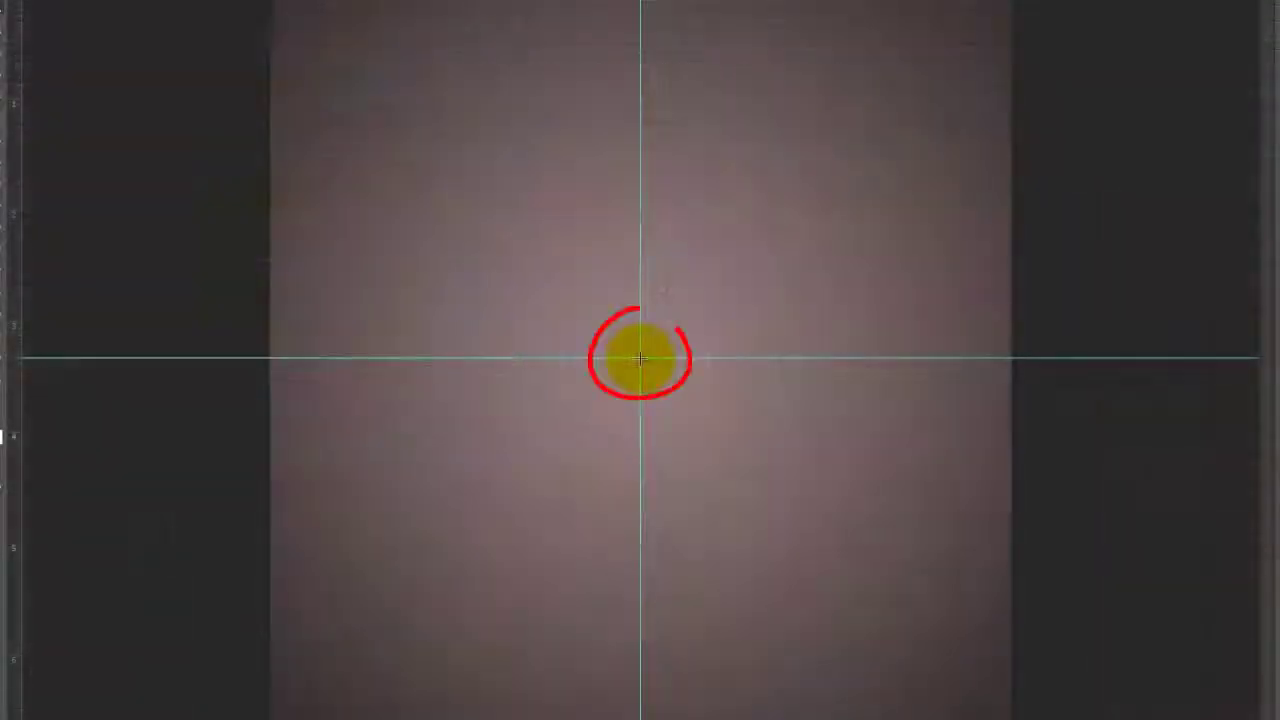
key(shift+alt)
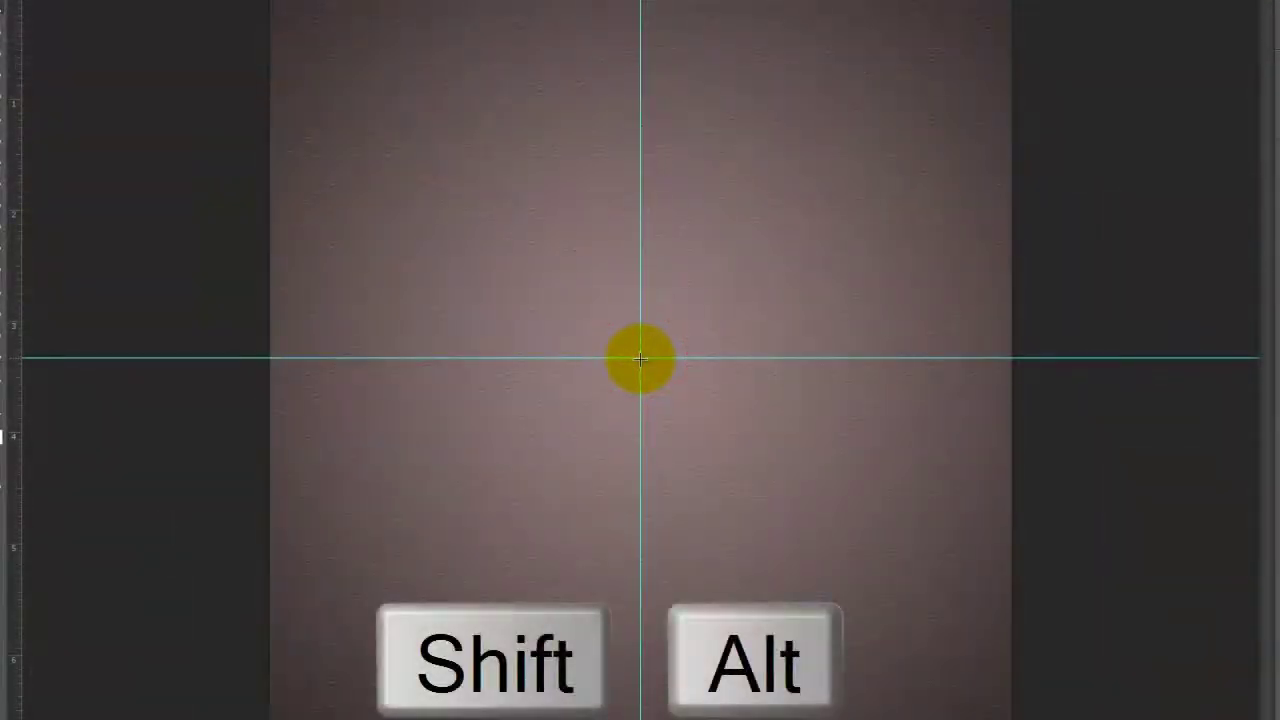
drag(640, 358, 966, 32)
key(alt+Delete)
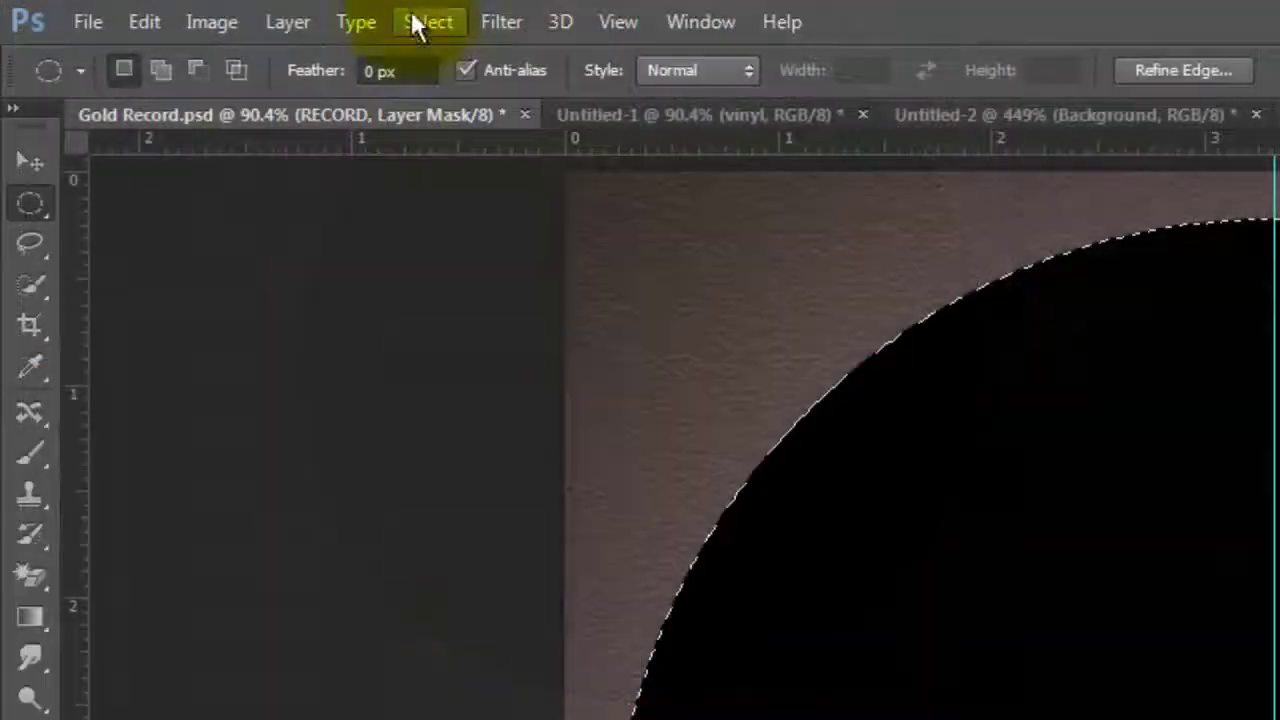
- Transform the circular selection proportionally to 2.72% around the canvas centre
click(414, 22)
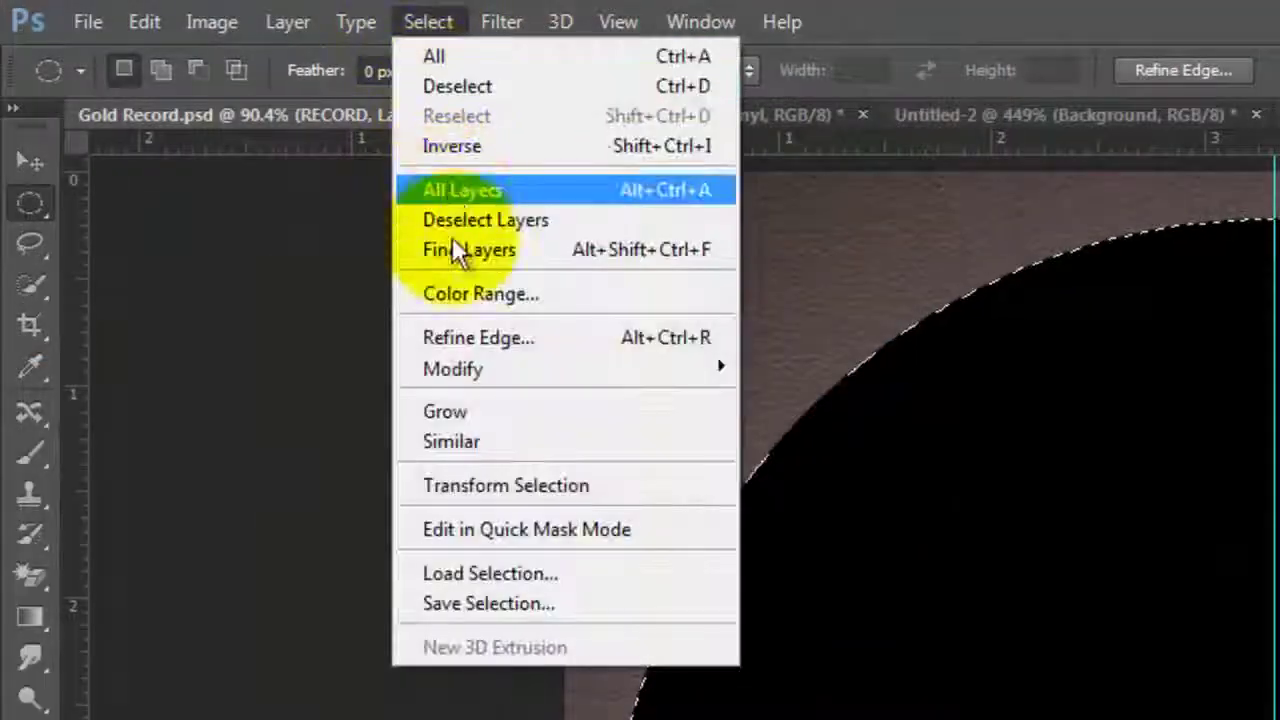
click(489, 480)
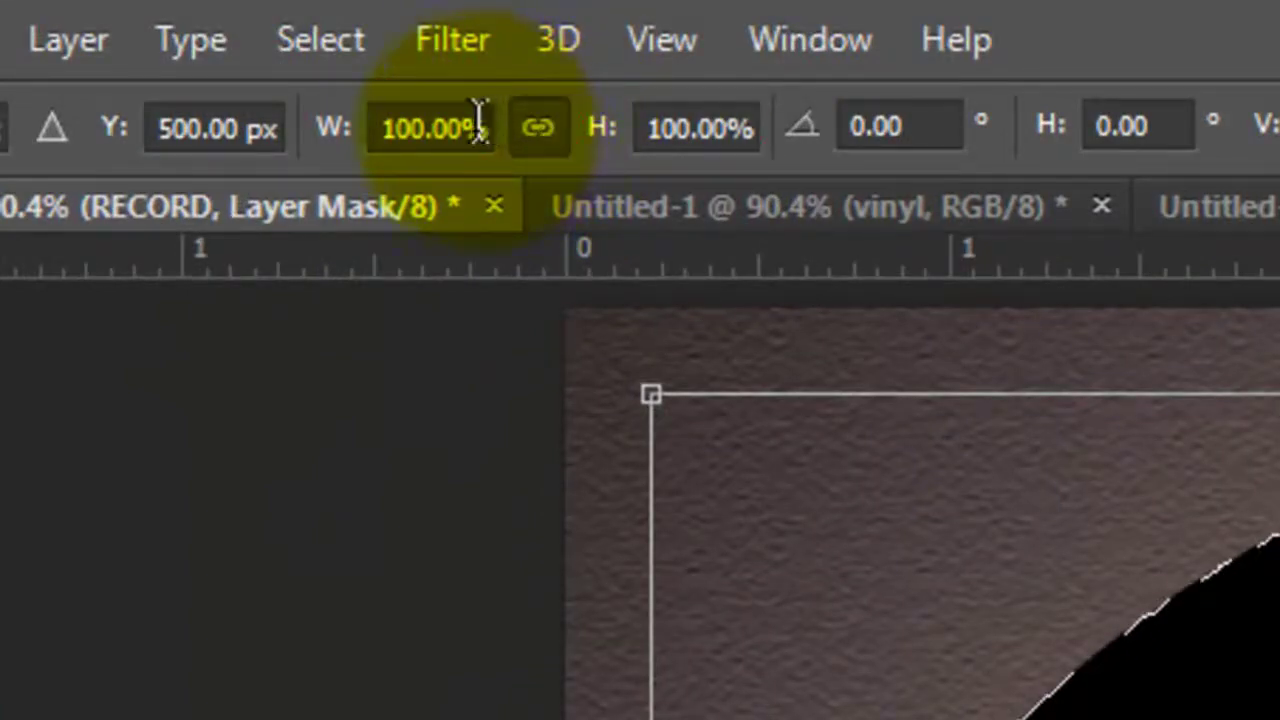
text(2.72)
key(Return)
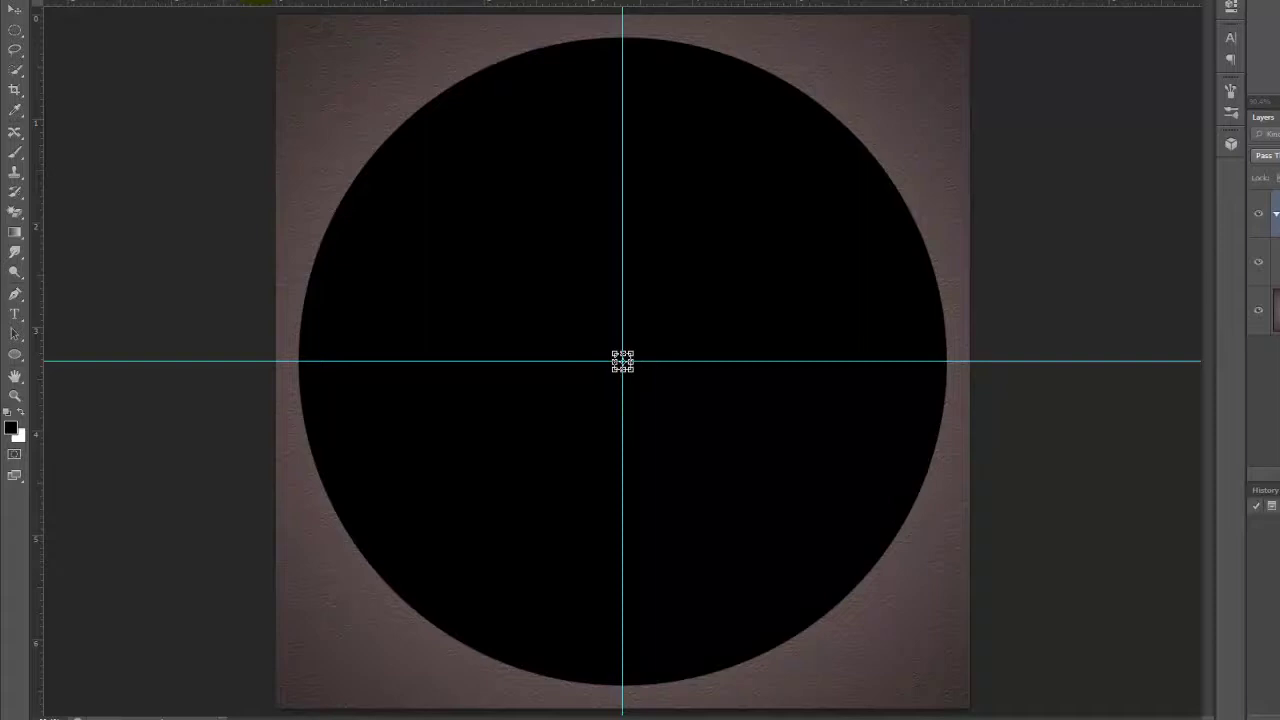
key(Return)
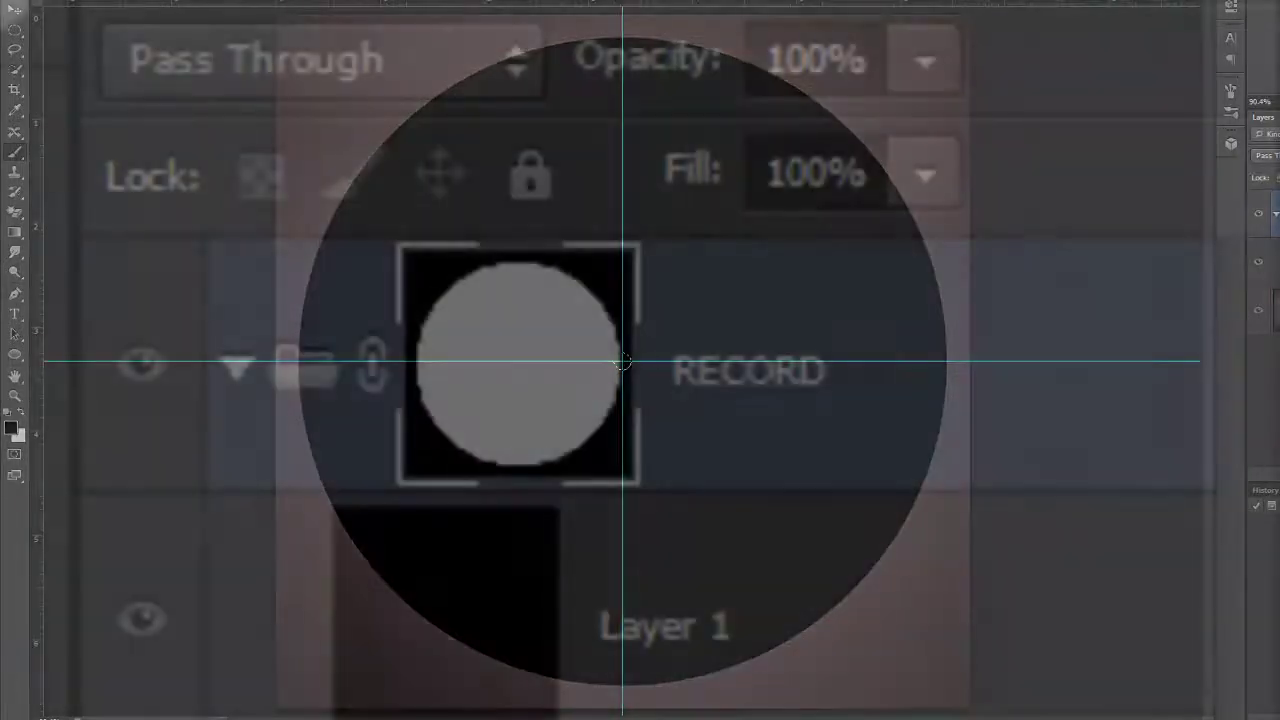
- Cut the record's centre hole by filling the small selection with black on the RECORD mask, deselect it, and make Layer 1 active
key(alt+Delete)
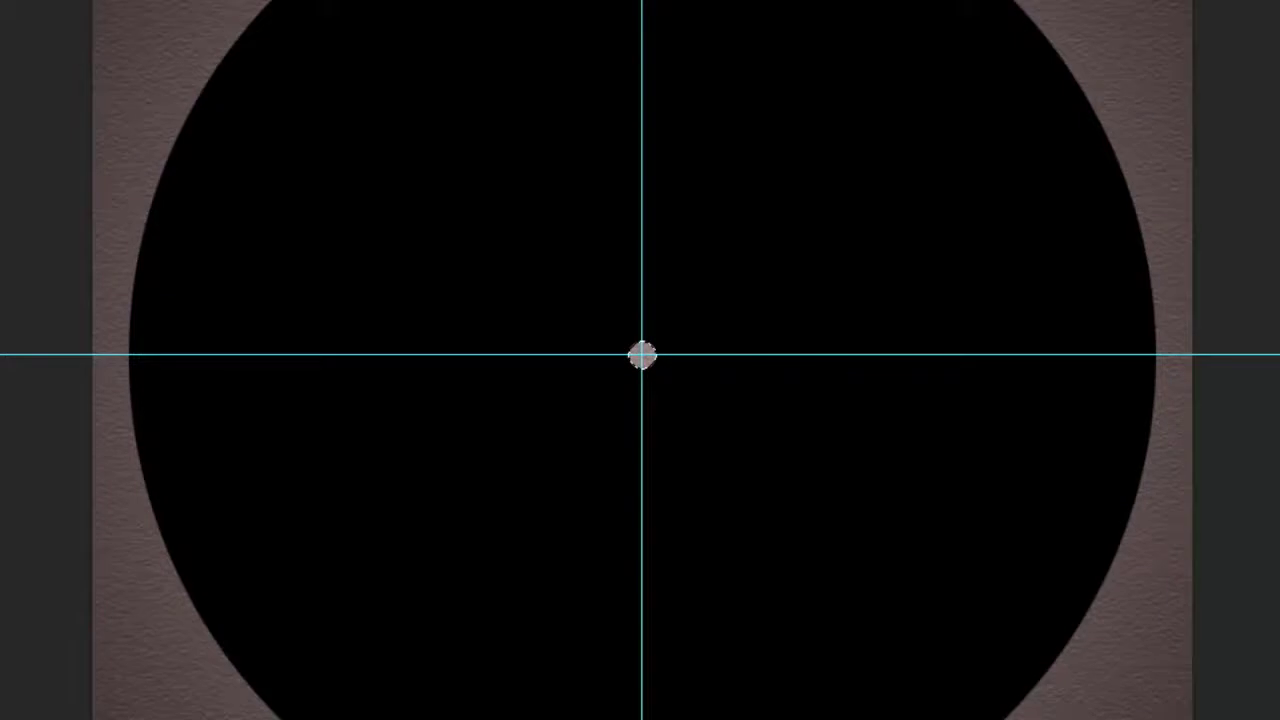
key(ctrl+d)
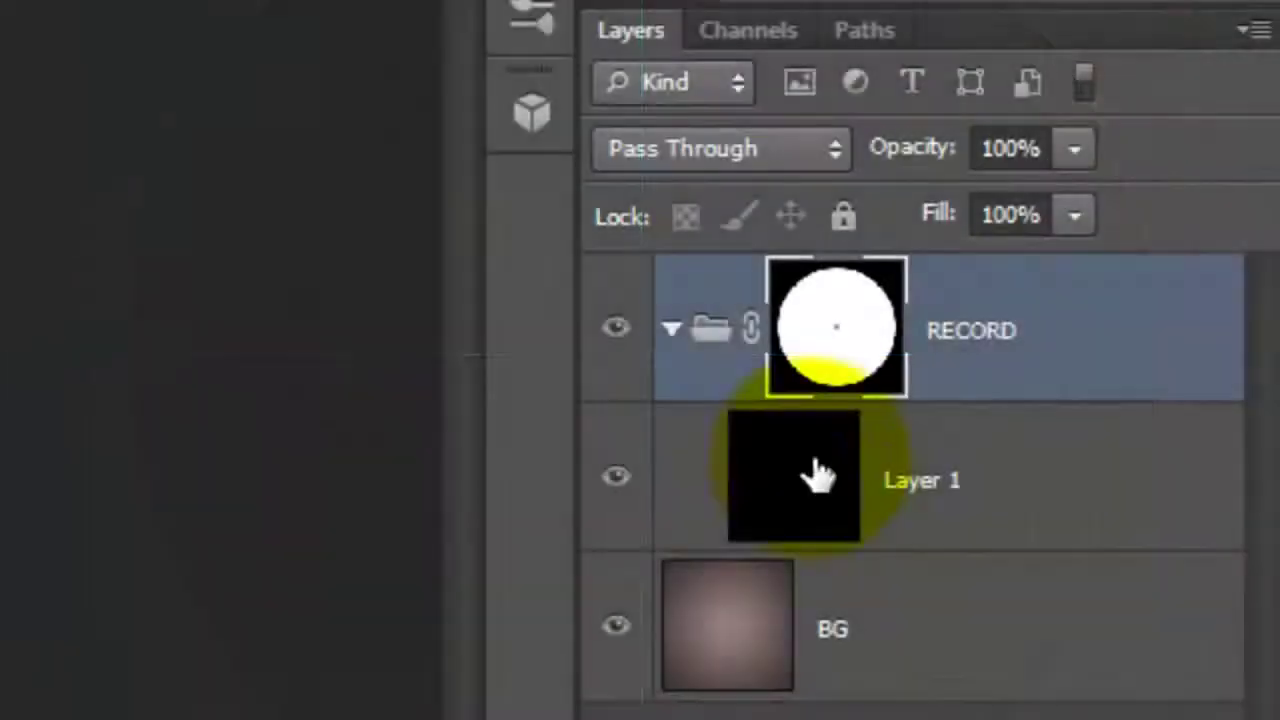
click(815, 472)
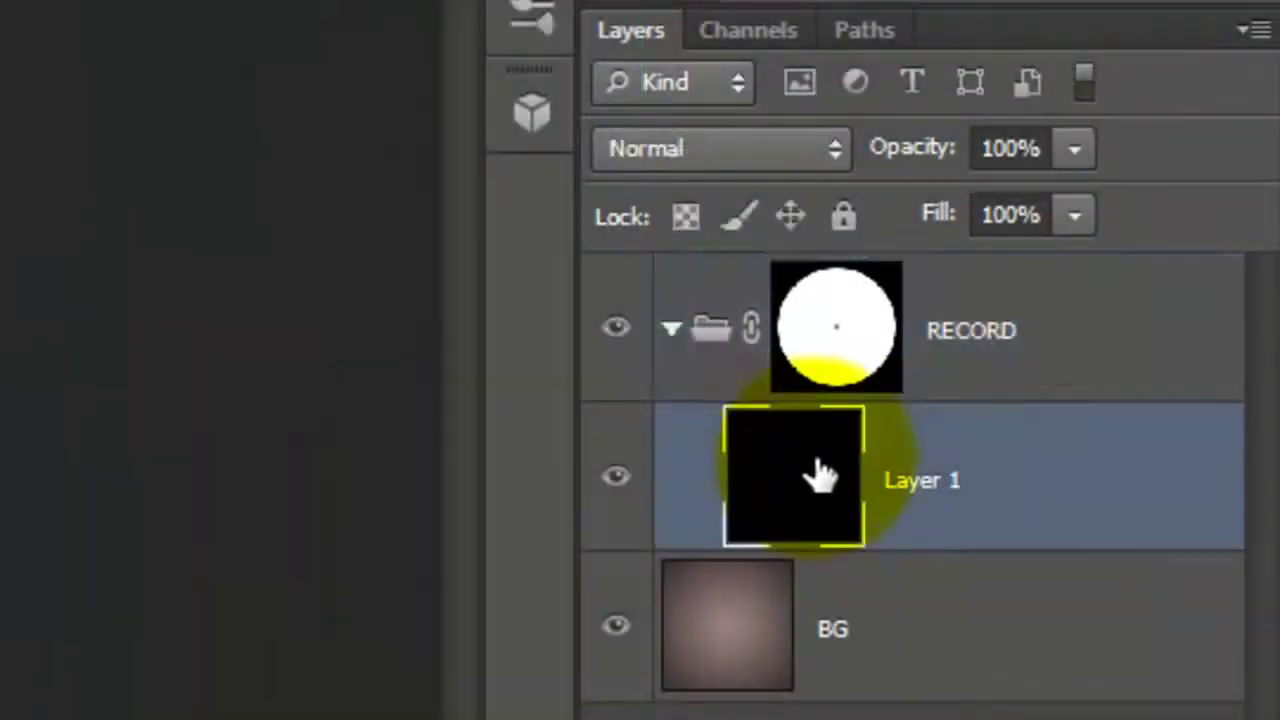
- Rename Layer 1 as GROOVES
double_click(921, 480)
text(GROOVES)
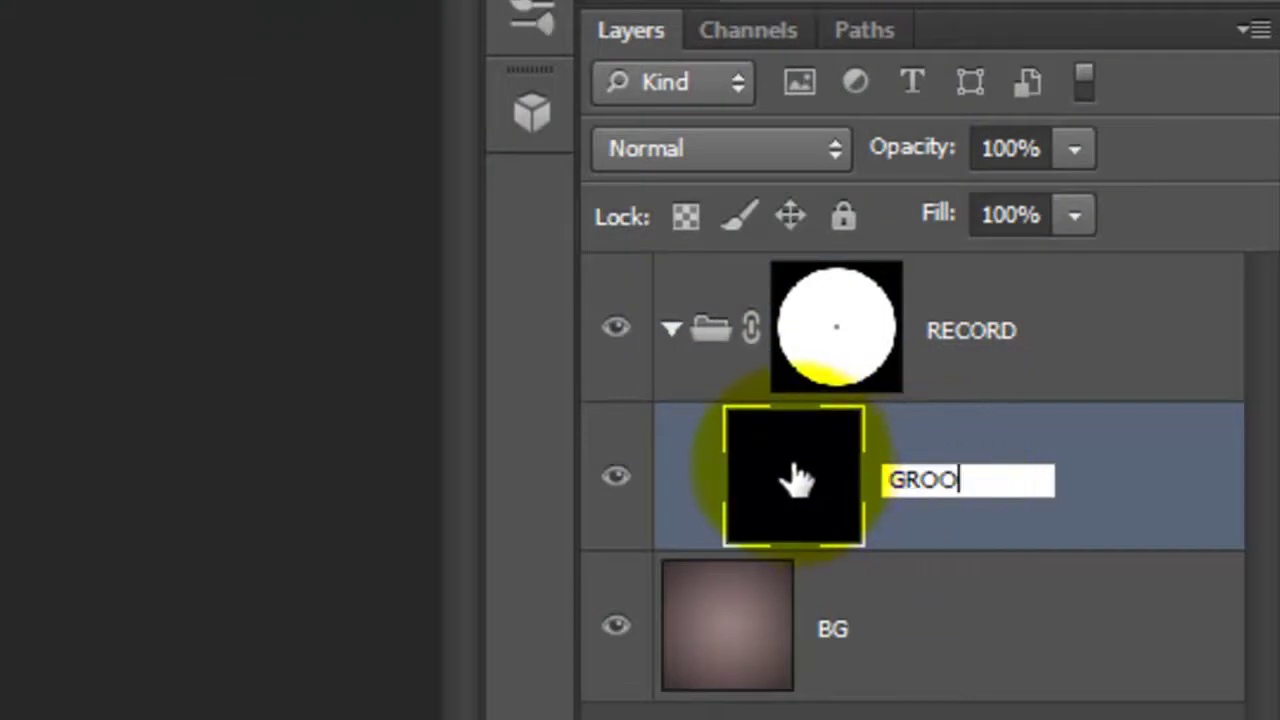
key(Return)
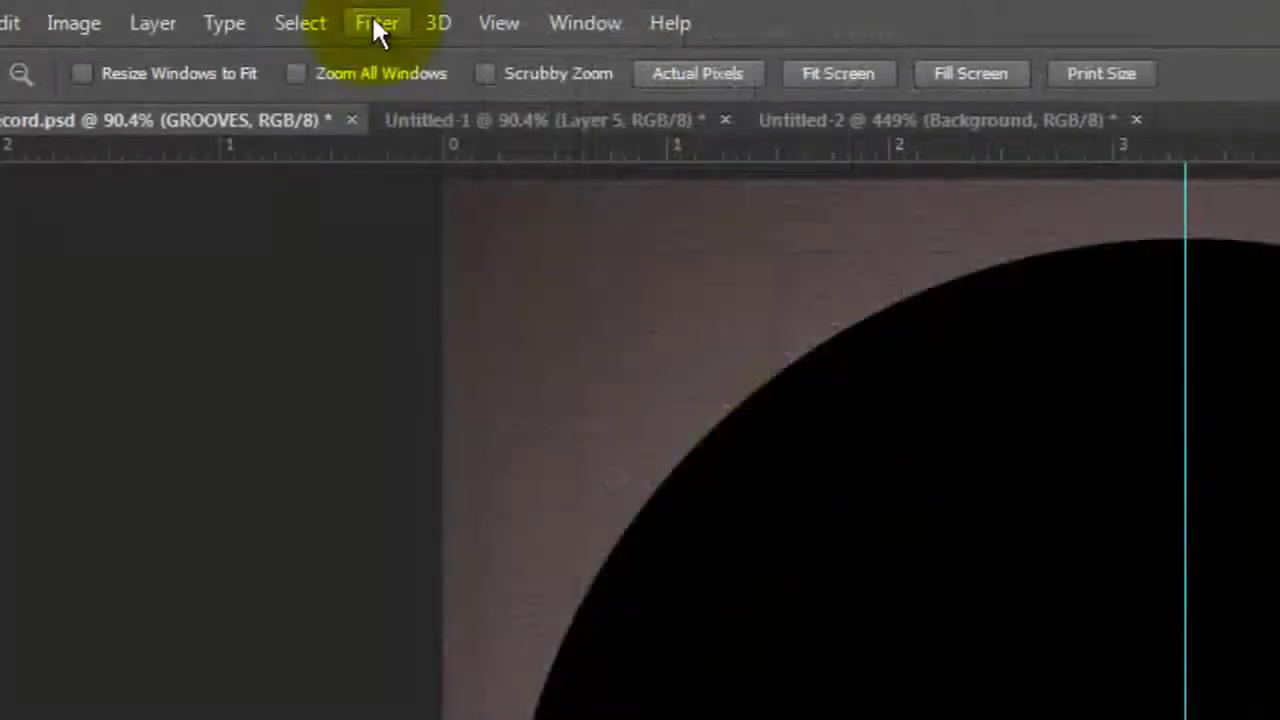
- Apply Add Noise to the GROOVES layer with a 20% amount, Gaussian distribution and Monochromatic on
click(375, 22)
mouse_move(390, 407)
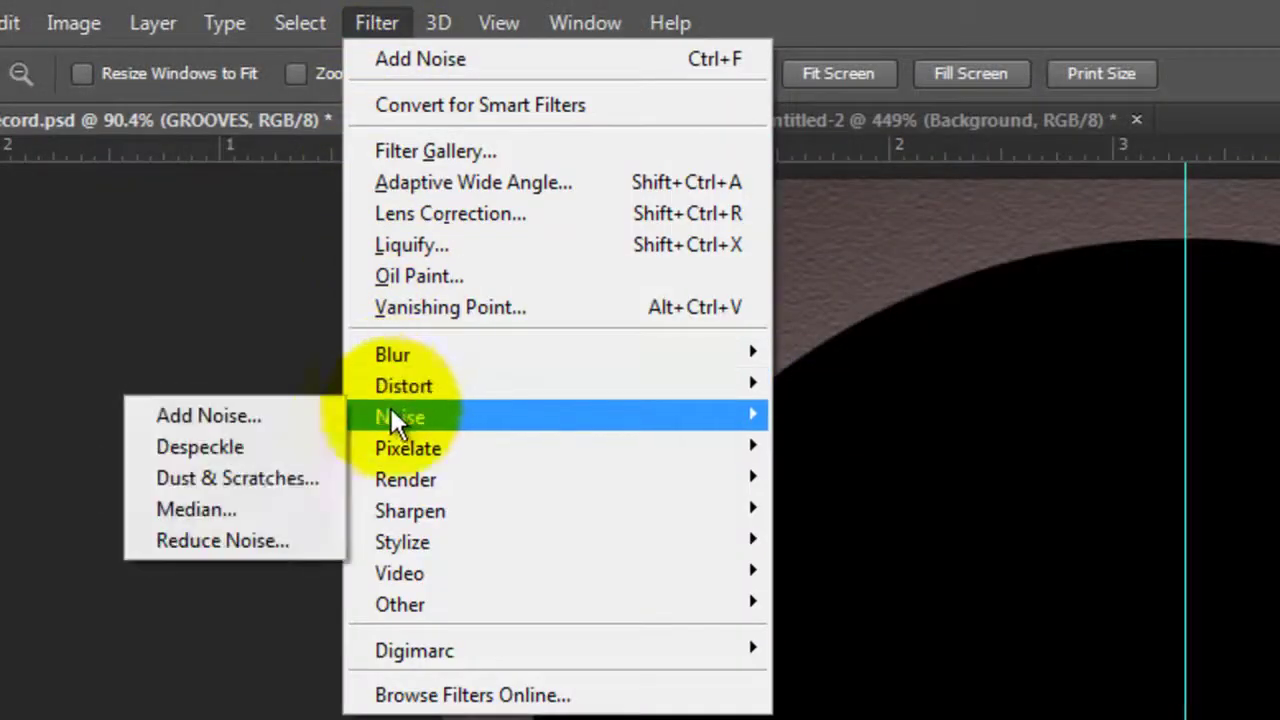
click(254, 416)
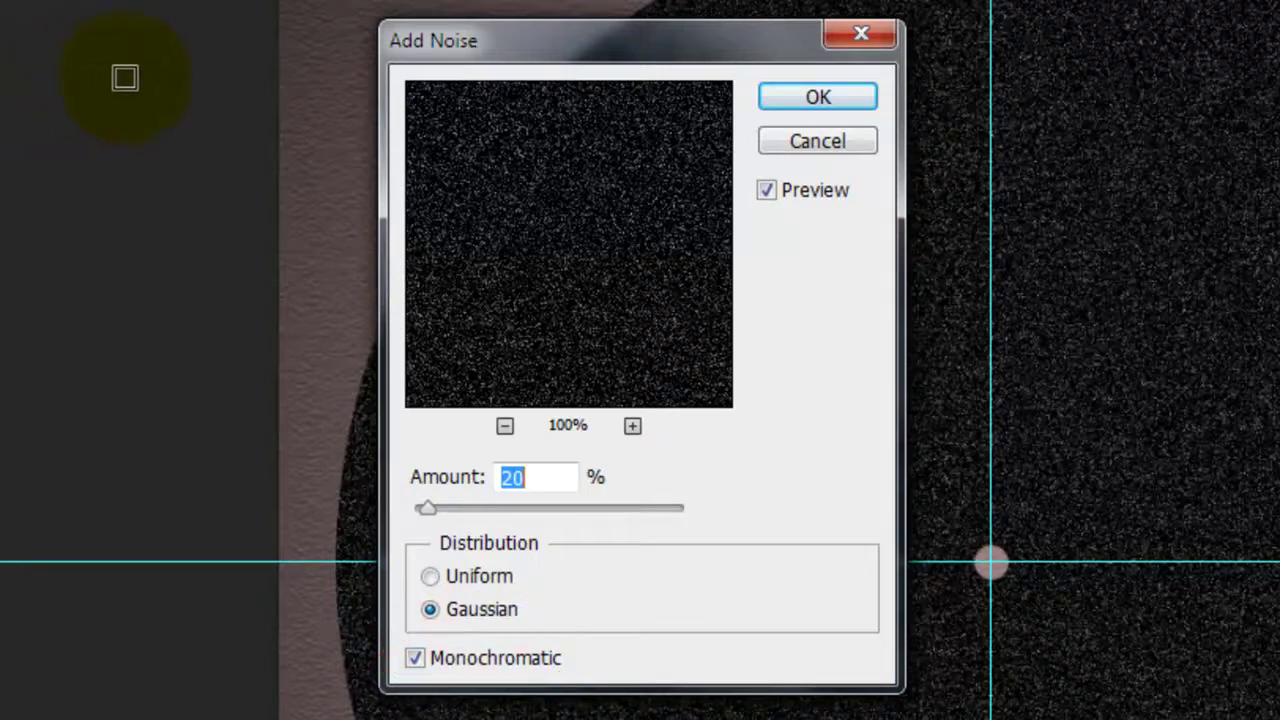
click(814, 100)
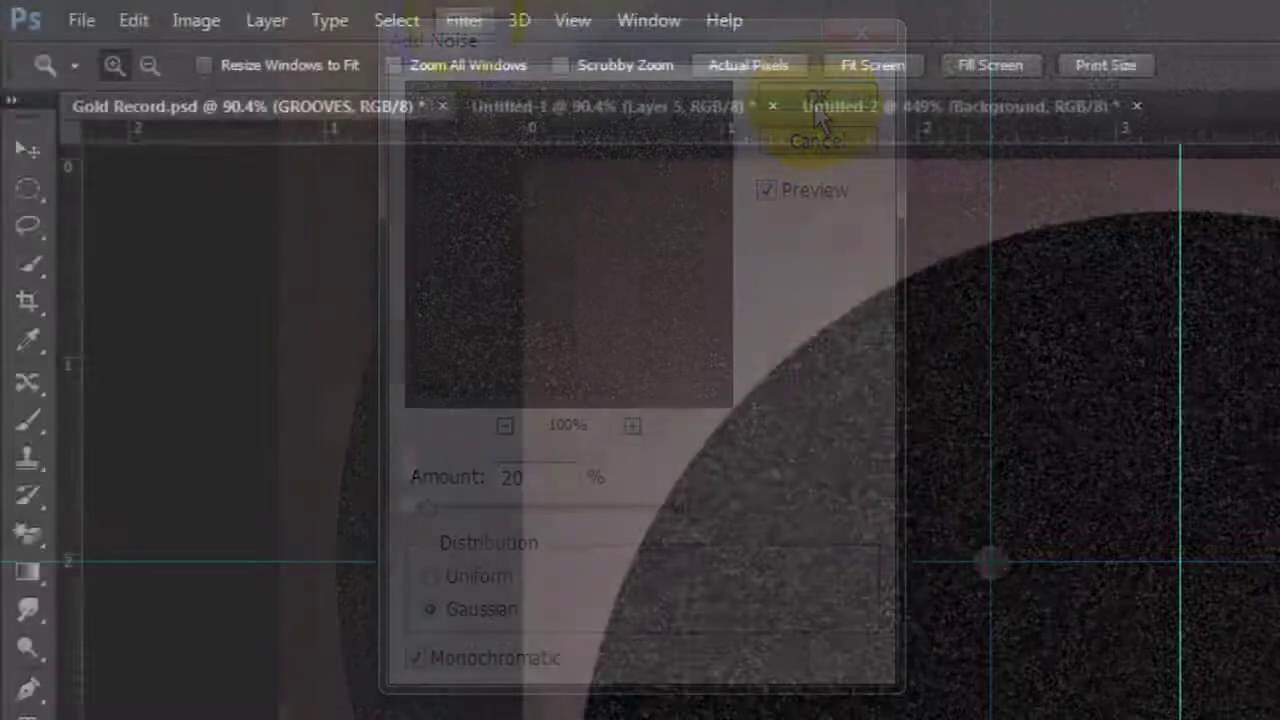
- Apply a Radial Blur to the GROOVES layer with amount 70, the Spin method and Best quality
click(464, 20)
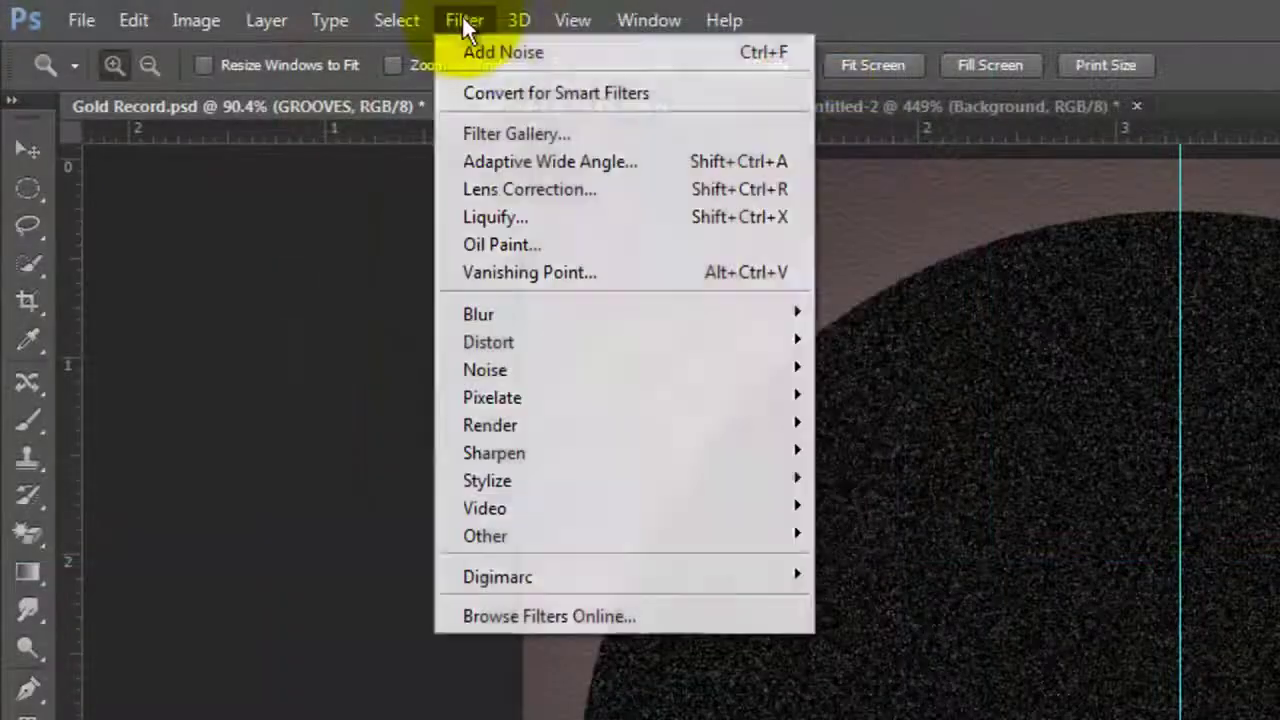
mouse_move(518, 312)
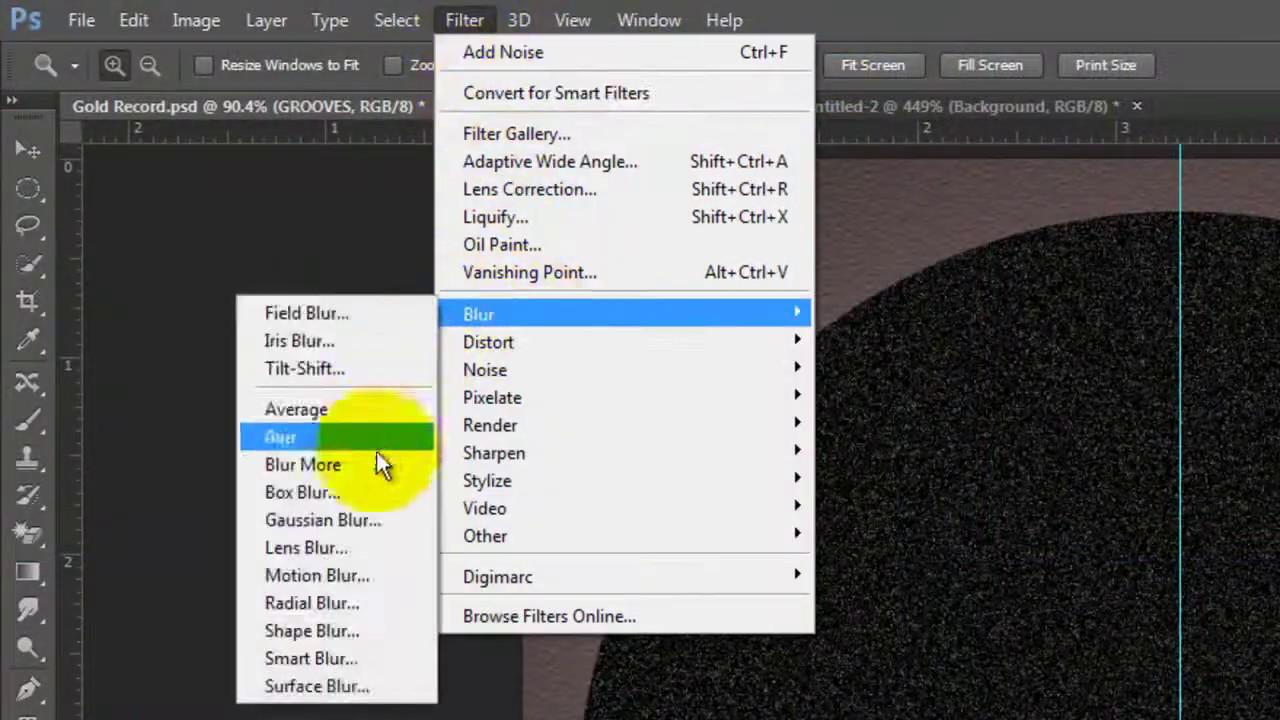
click(338, 601)
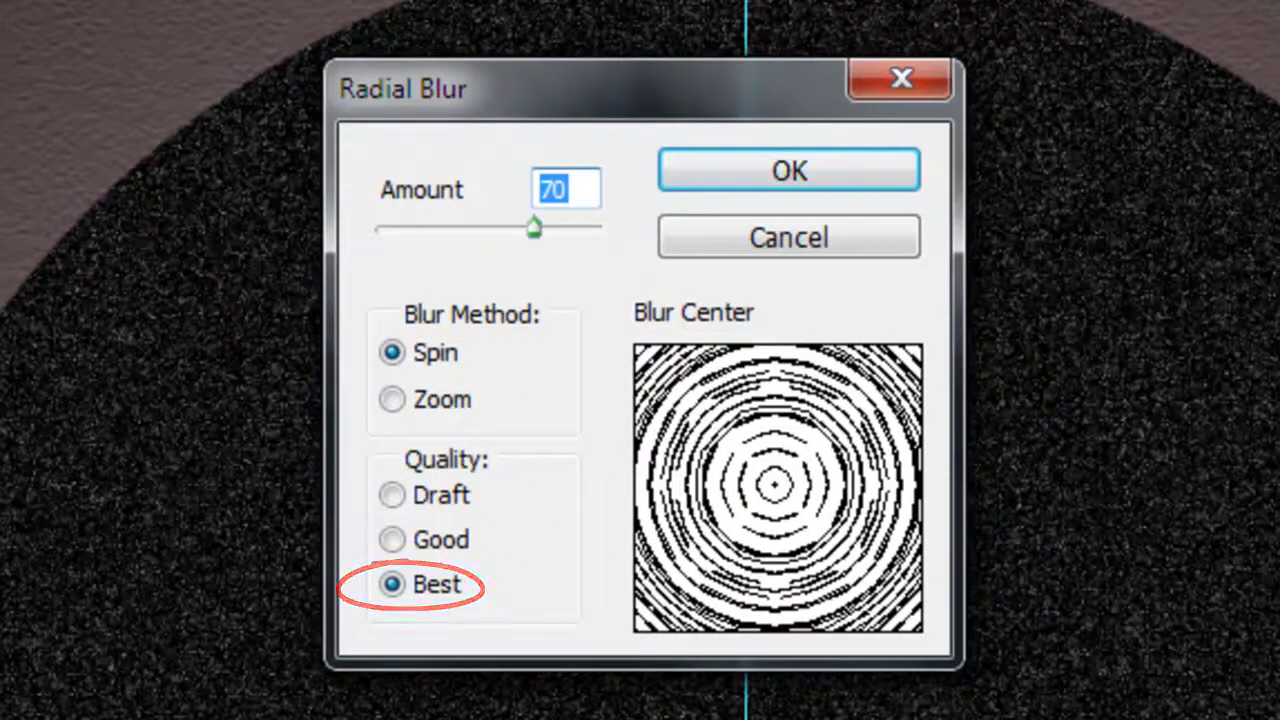
click(789, 171)
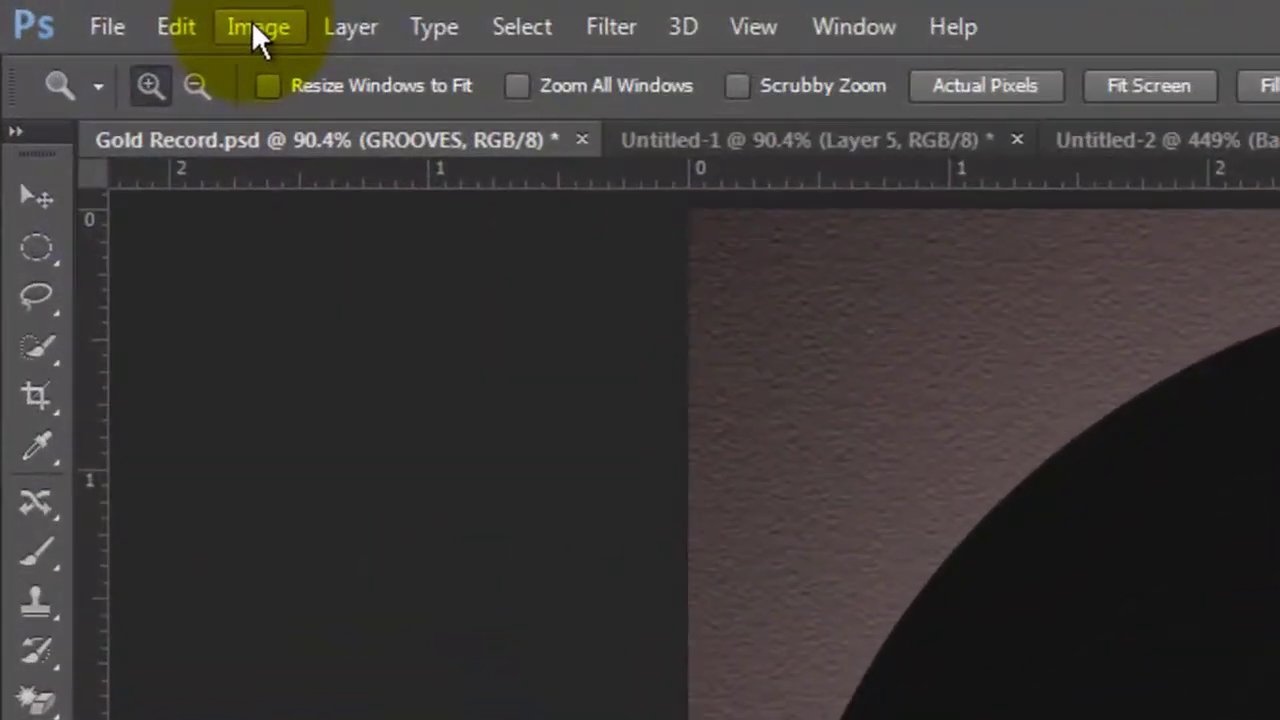
- Brighten the GROOVES layer directly with a Brightness/Contrast adjustment, setting the brightness to 20
click(88, 10)
mouse_move(250, 128)
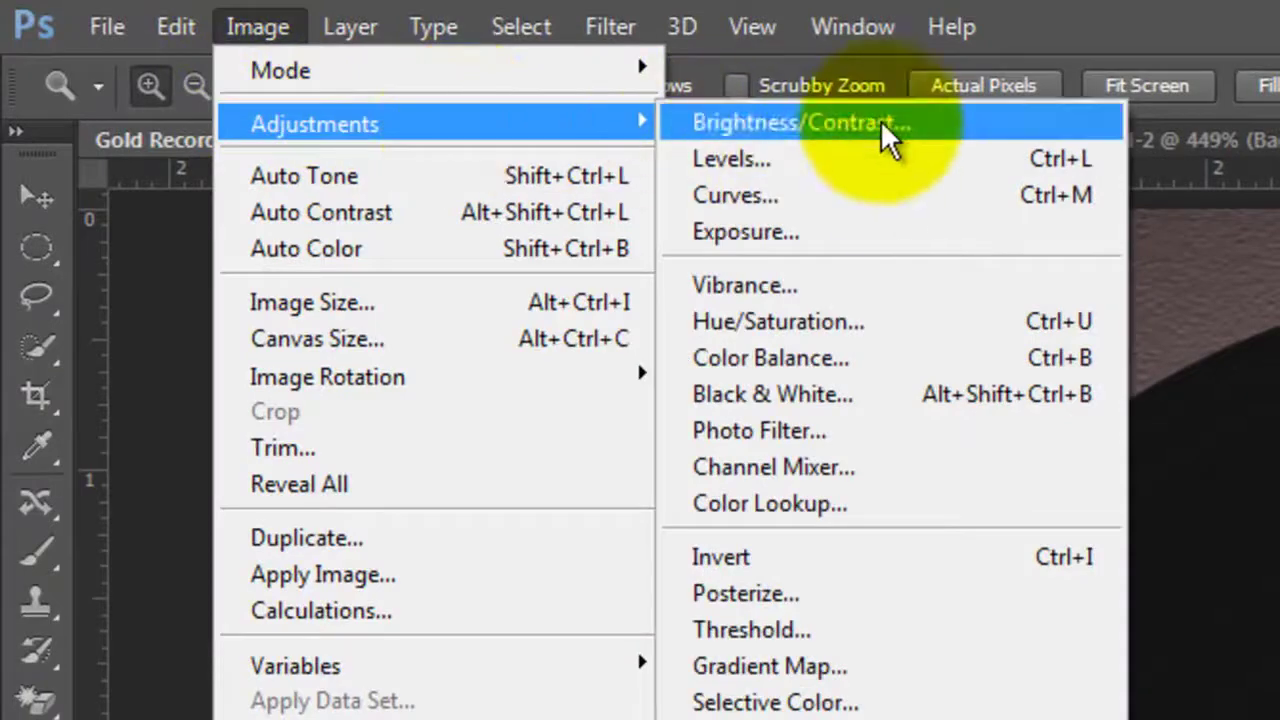
click(883, 132)
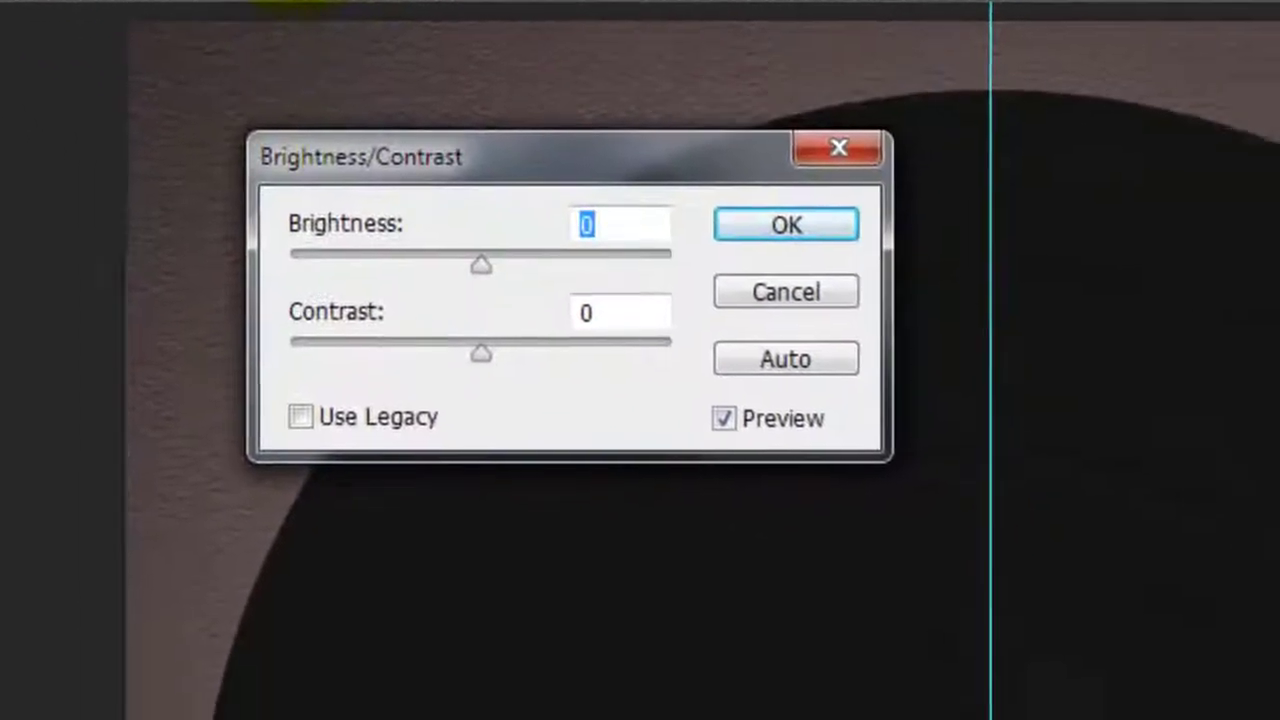
text(20)
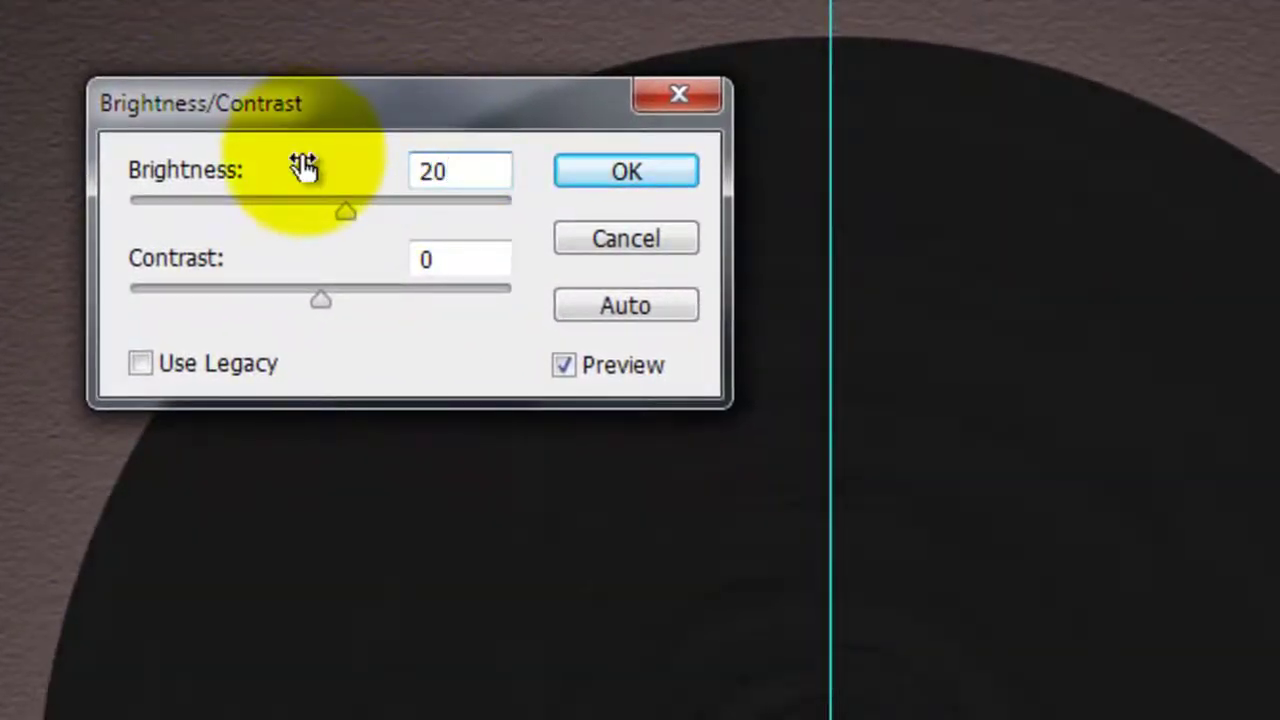
click(426, 258)
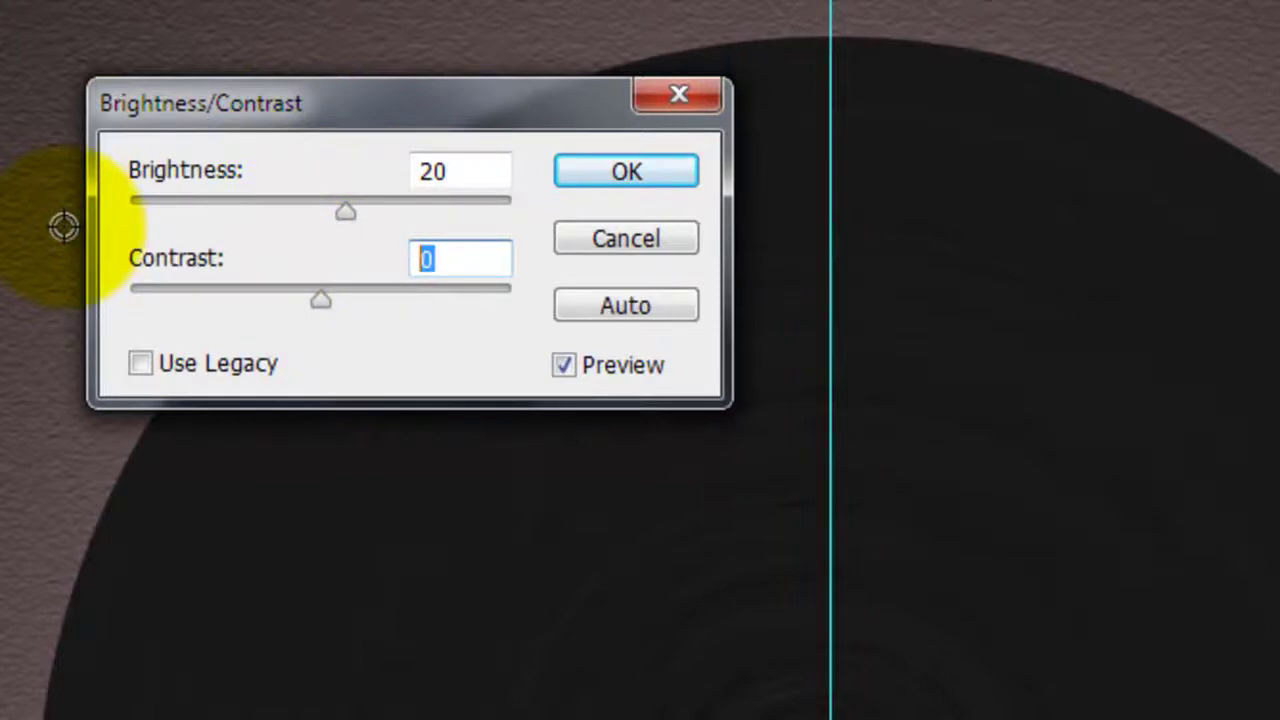
click(652, 177)
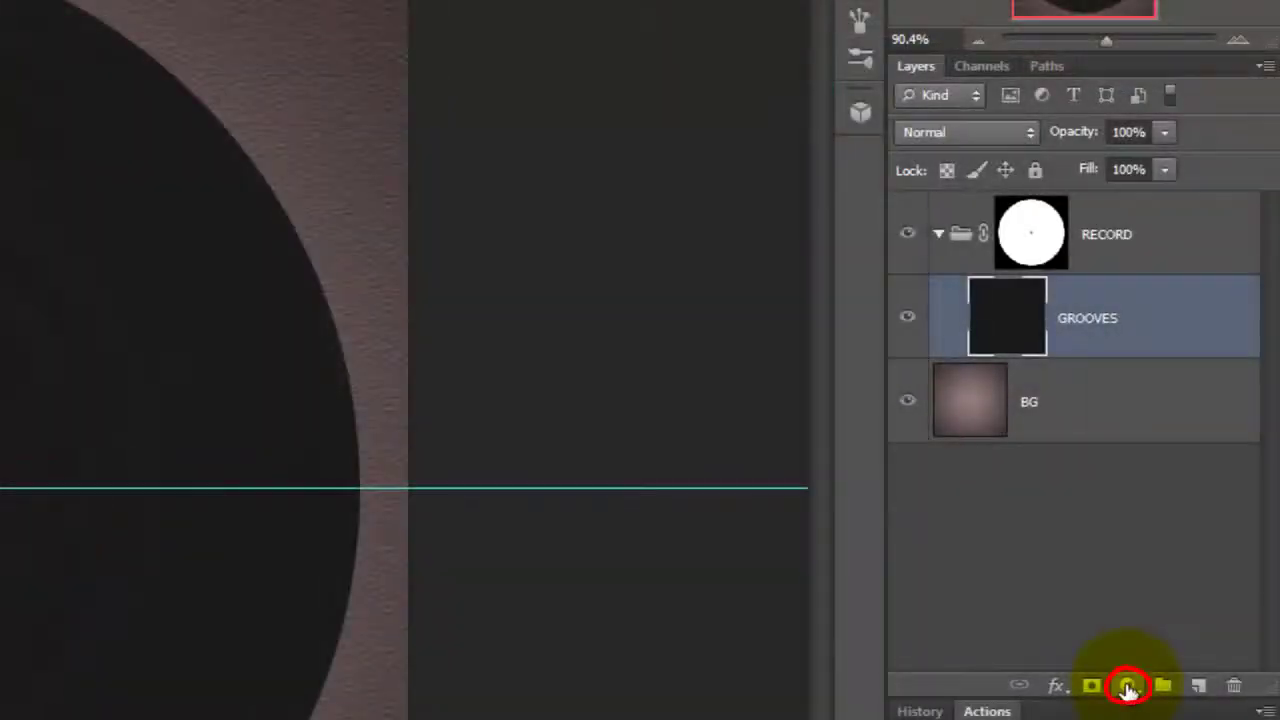
- Add a Color Balance adjustment layer above GROOVES and clip it to that layer
click(1128, 688)
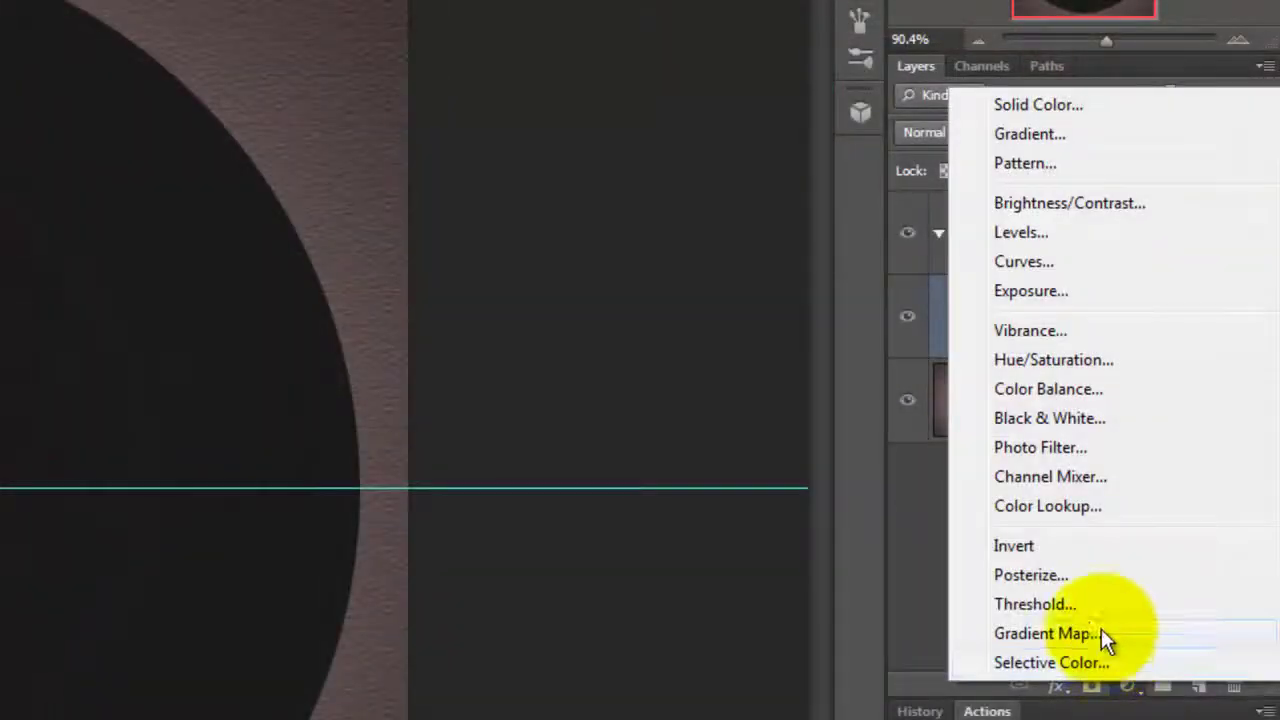
click(1032, 386)
click(603, 354)
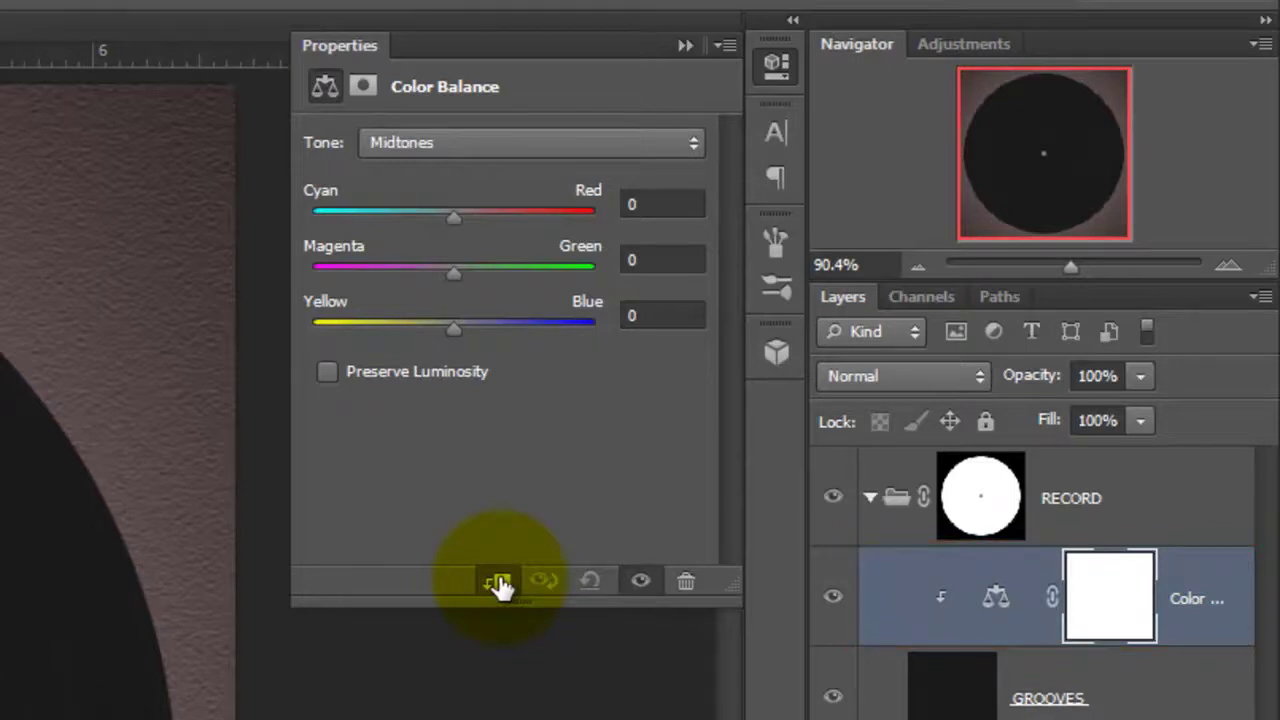
- Set the Color Balance midtones to Cyan/Red 32, Magenta/Green 9 and Yellow/Blue -100
click(640, 204)
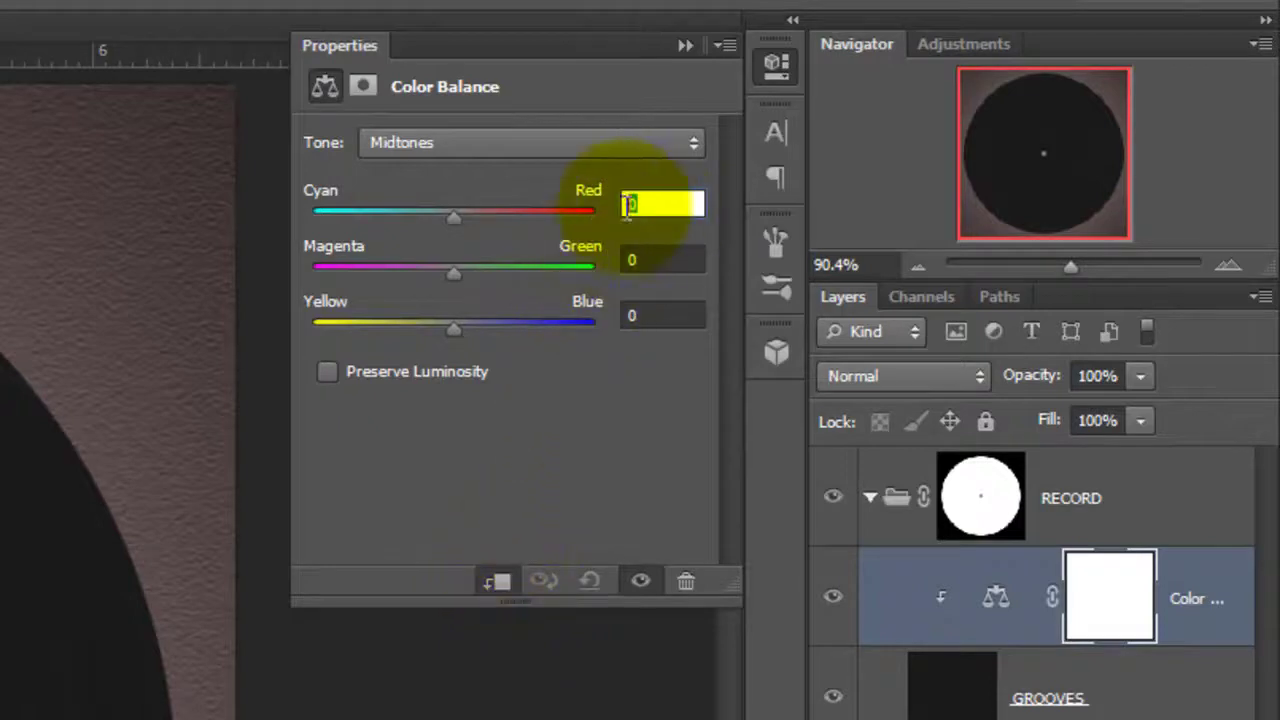
text(32)
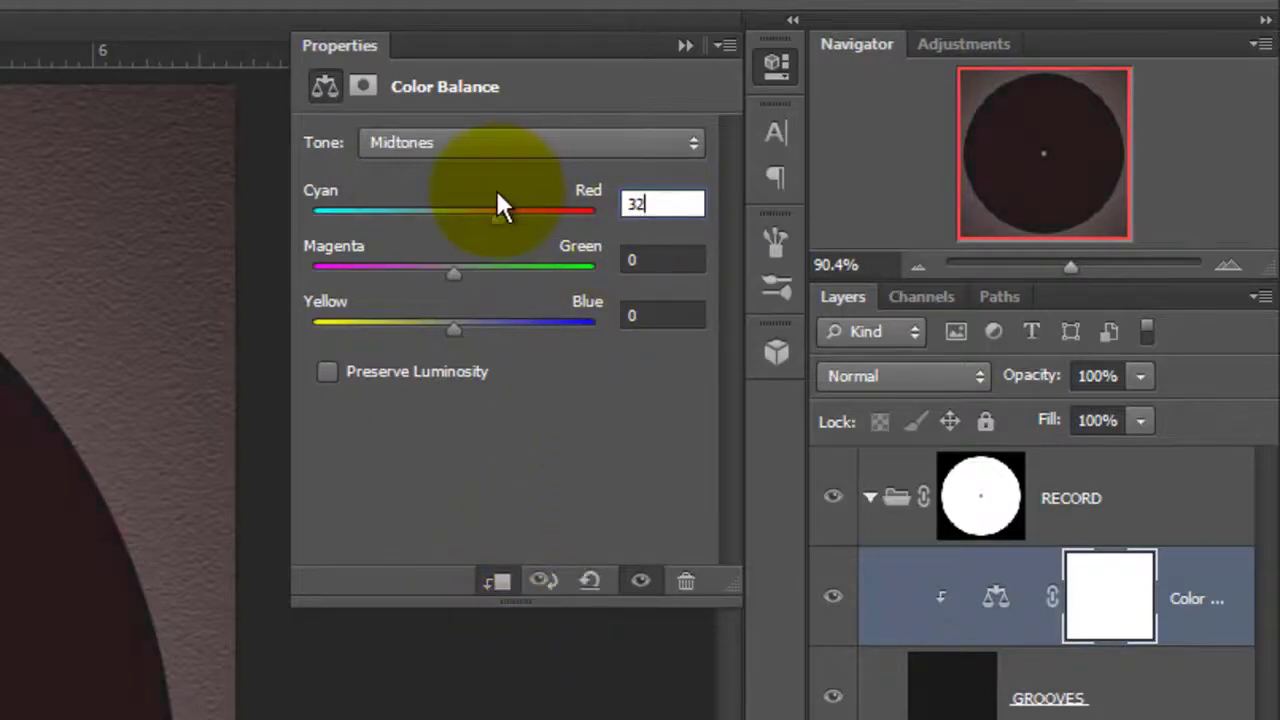
key(Tab)
text(9)
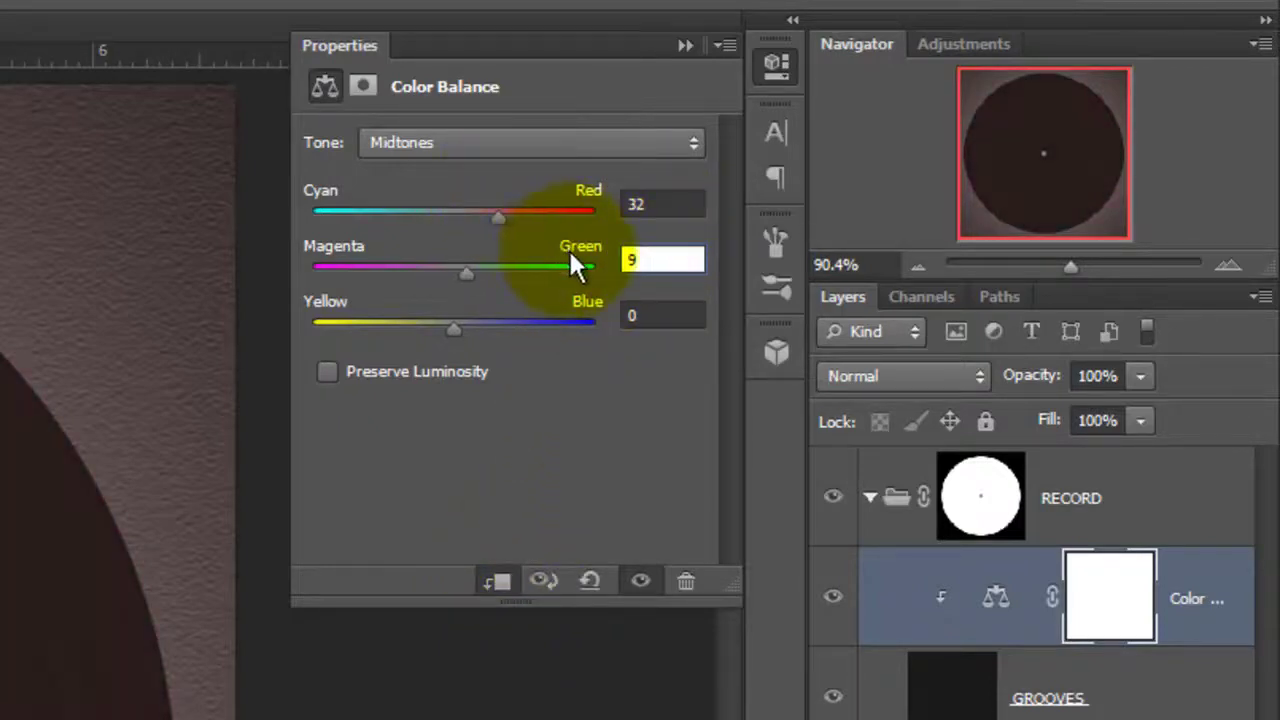
key(Tab)
text(-100)
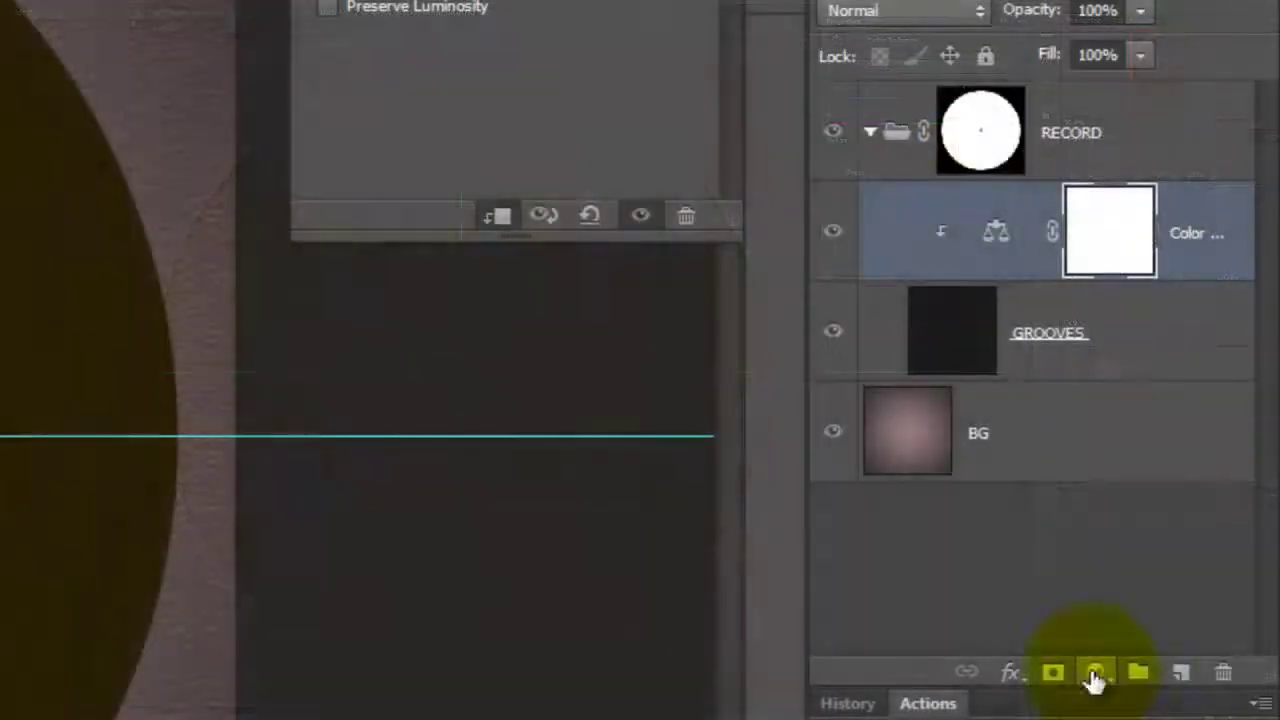
- Add a Brightness/Contrast adjustment layer clipped to GROOVES with brightness 150 and contrast 100
click(1095, 674)
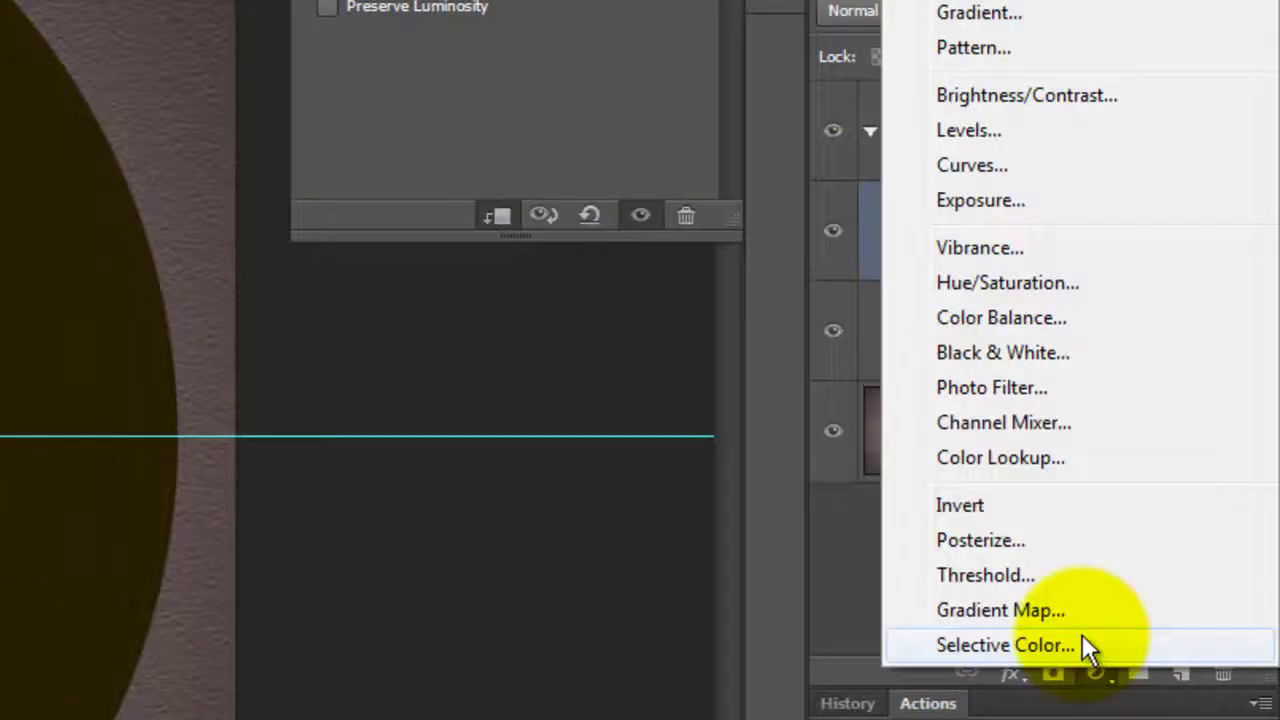
click(1027, 98)
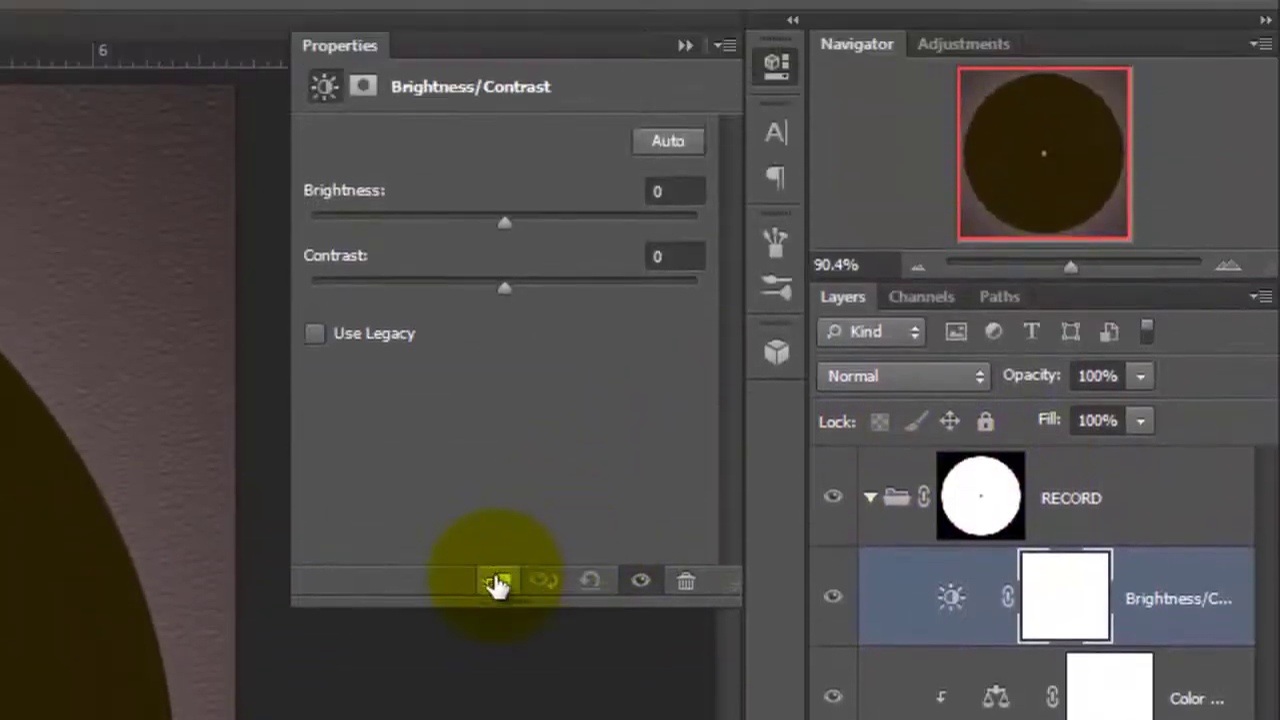
click(497, 216)
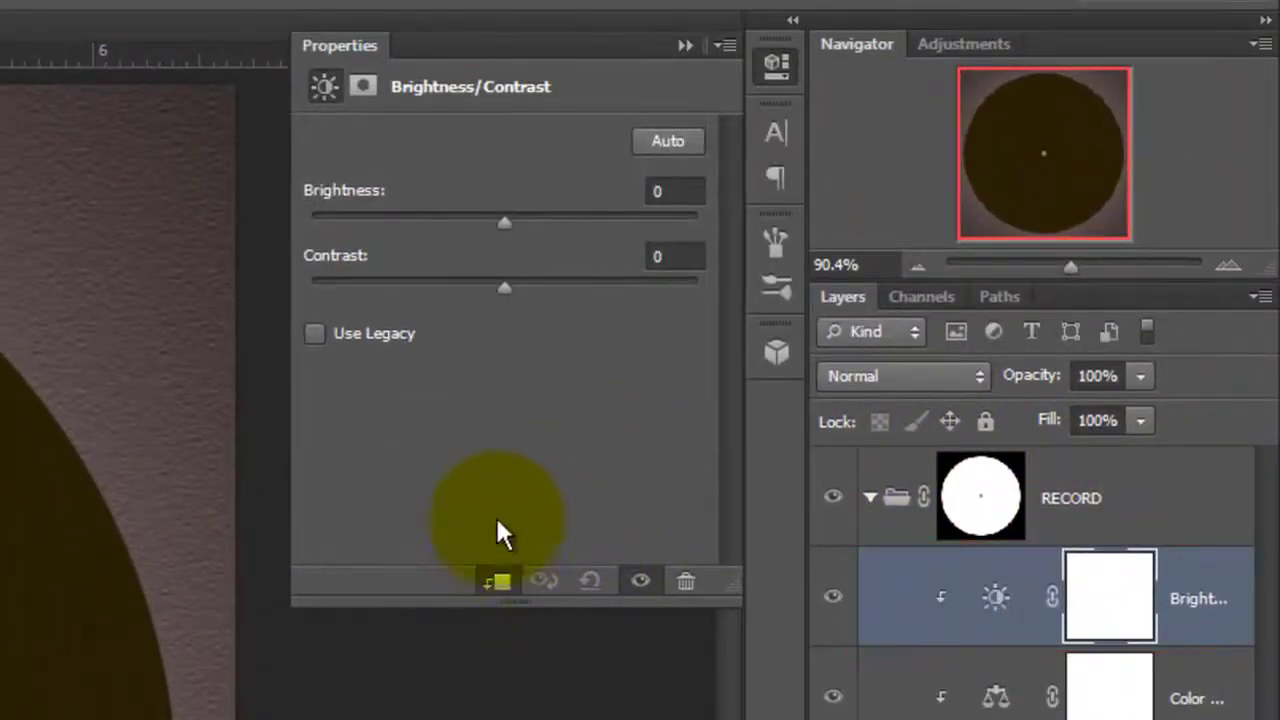
drag(503, 222, 765, 230)
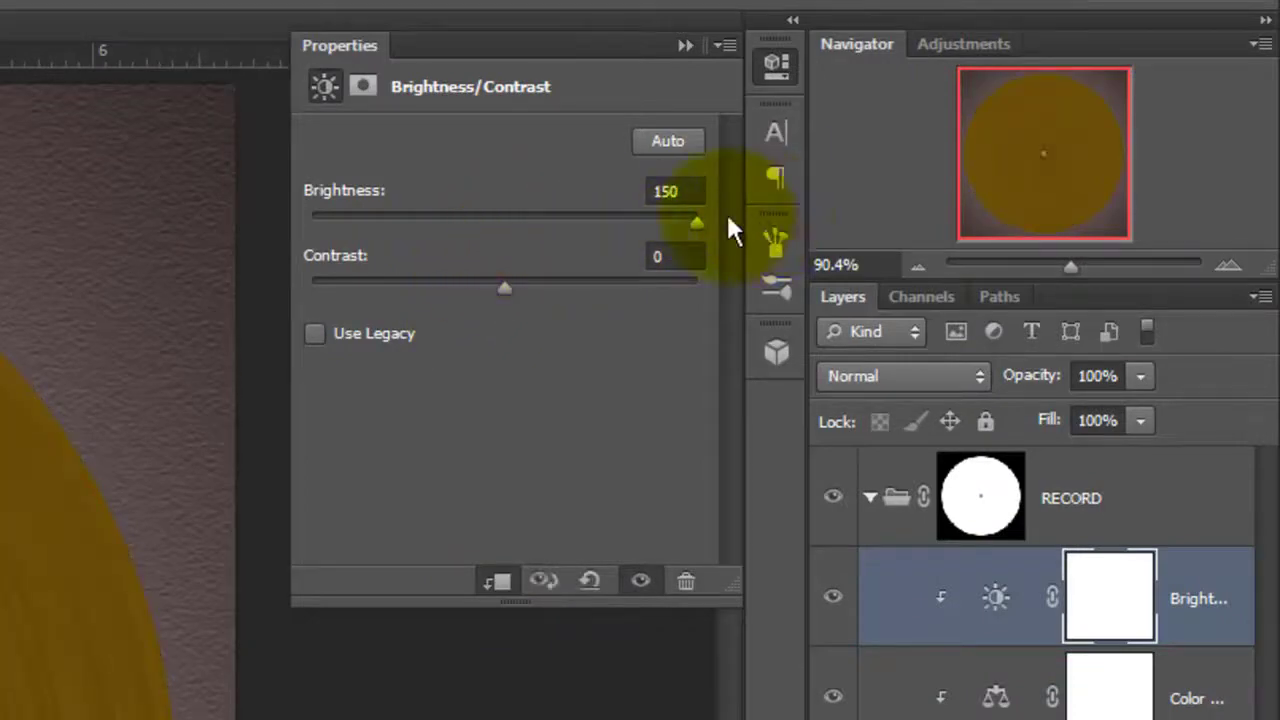
drag(505, 289, 737, 300)
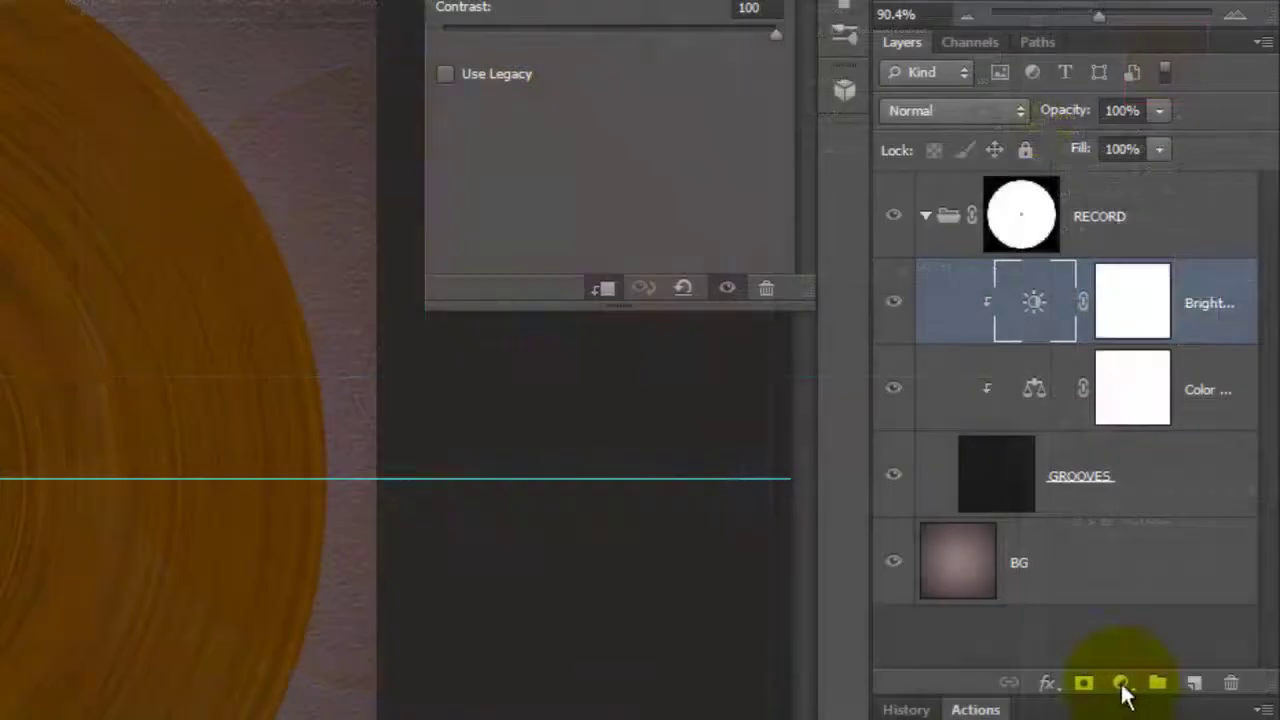
- Add a Levels adjustment layer clipped to GROOVES and set its white input level to 170
click(1120, 684)
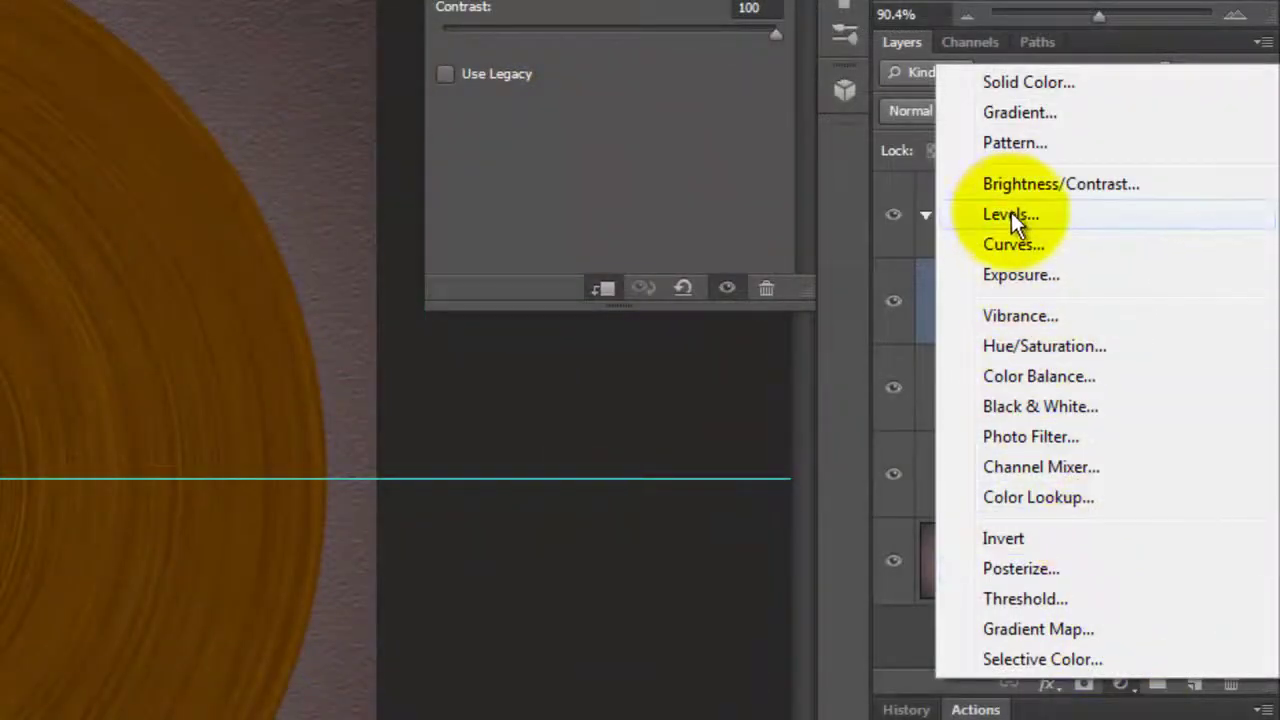
click(1011, 214)
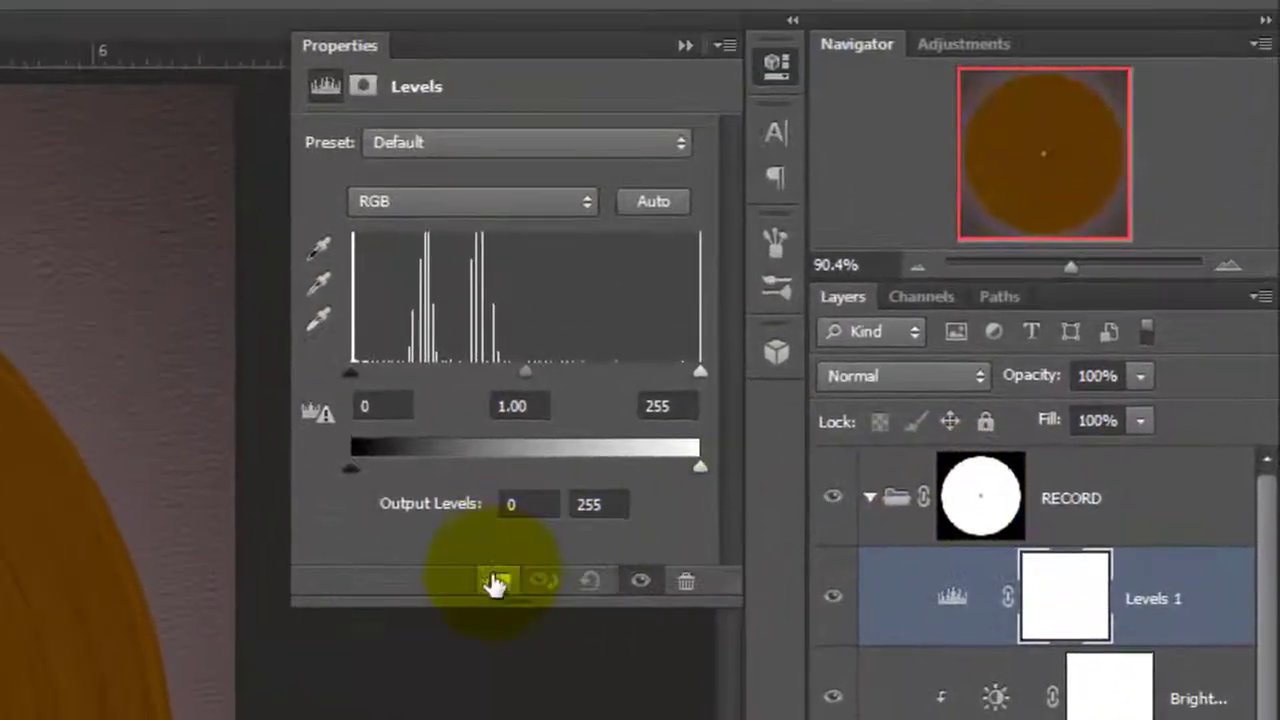
click(497, 583)
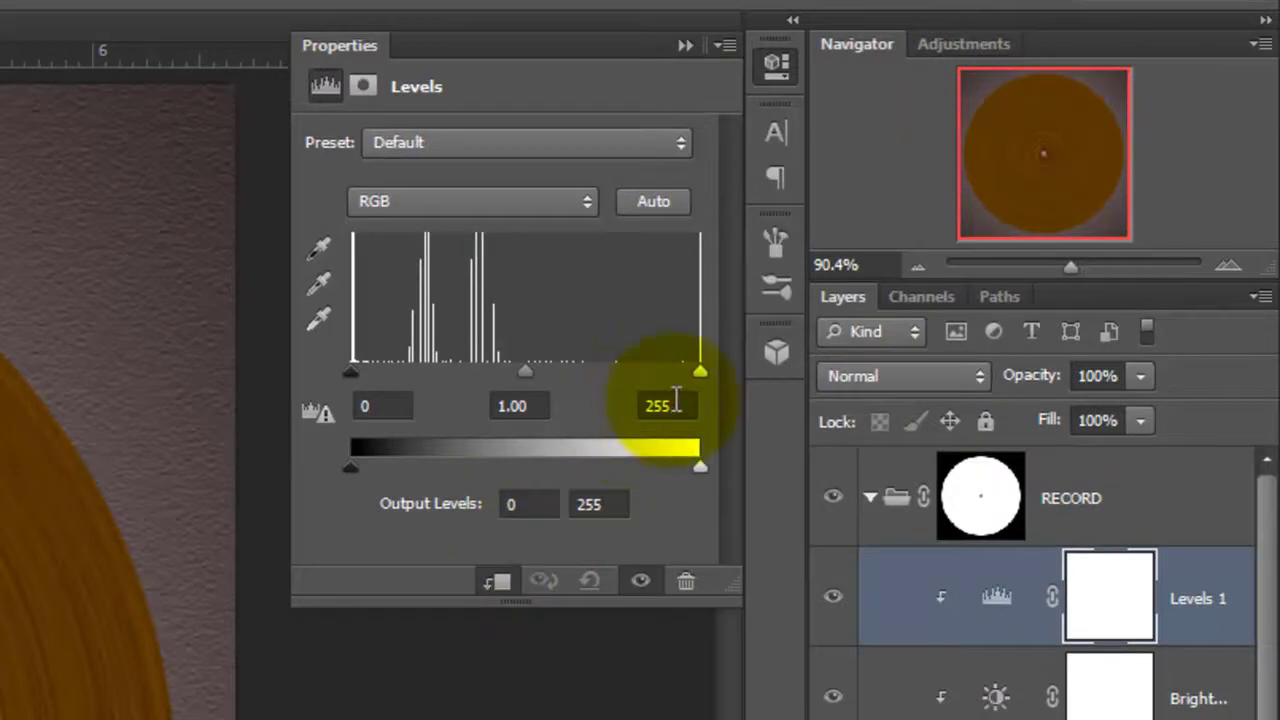
double_click(675, 404)
text(170)
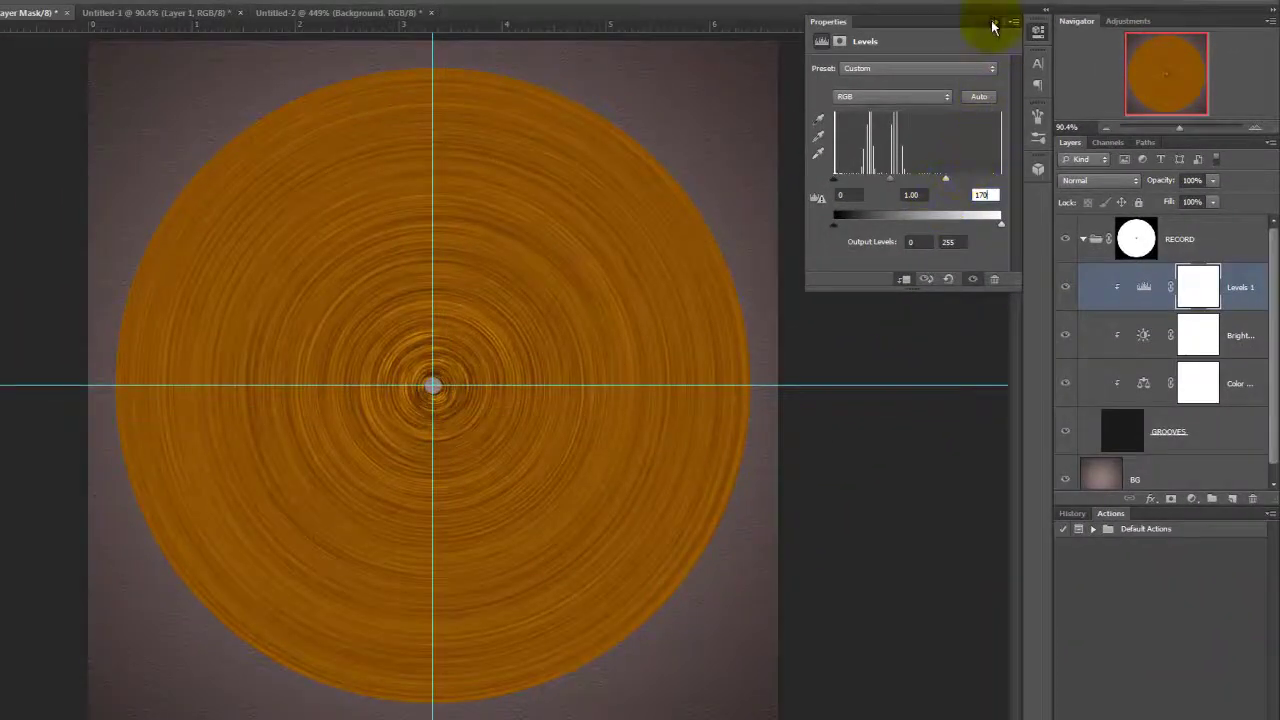
click(994, 23)
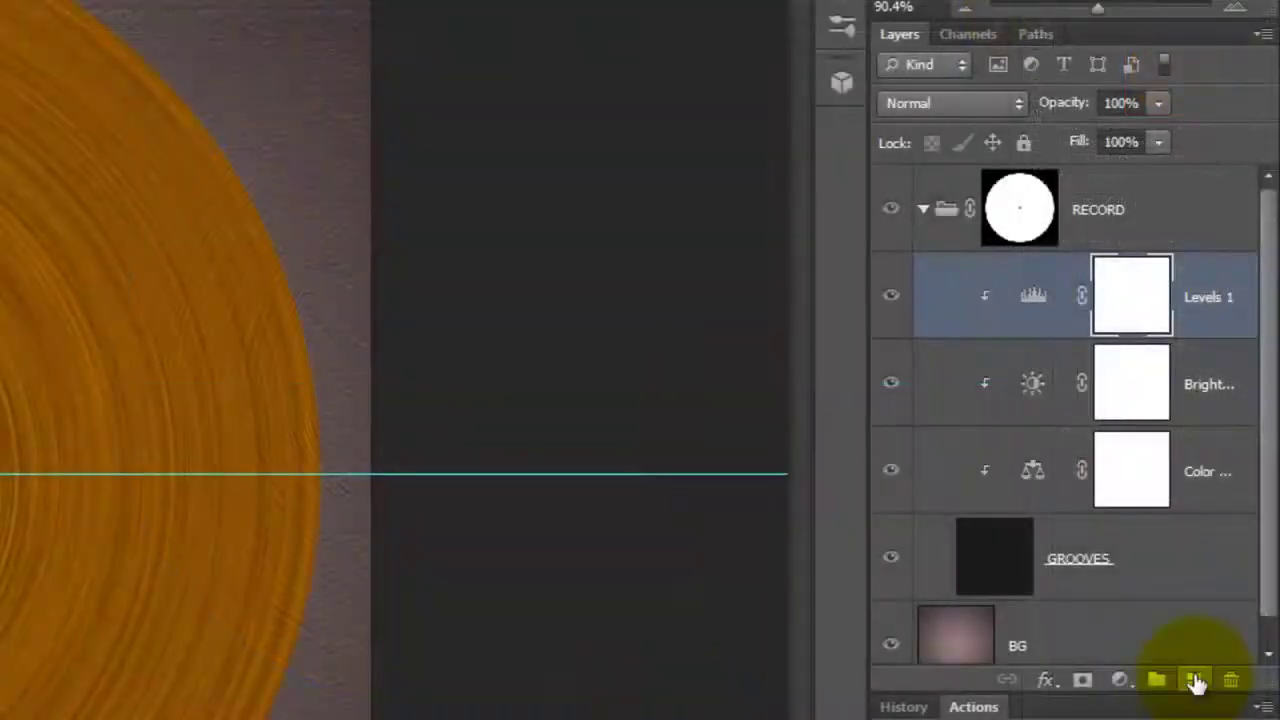
- Create a new layer above the Levels adjustment, fill it with black and render Clouds on it
click(1232, 499)
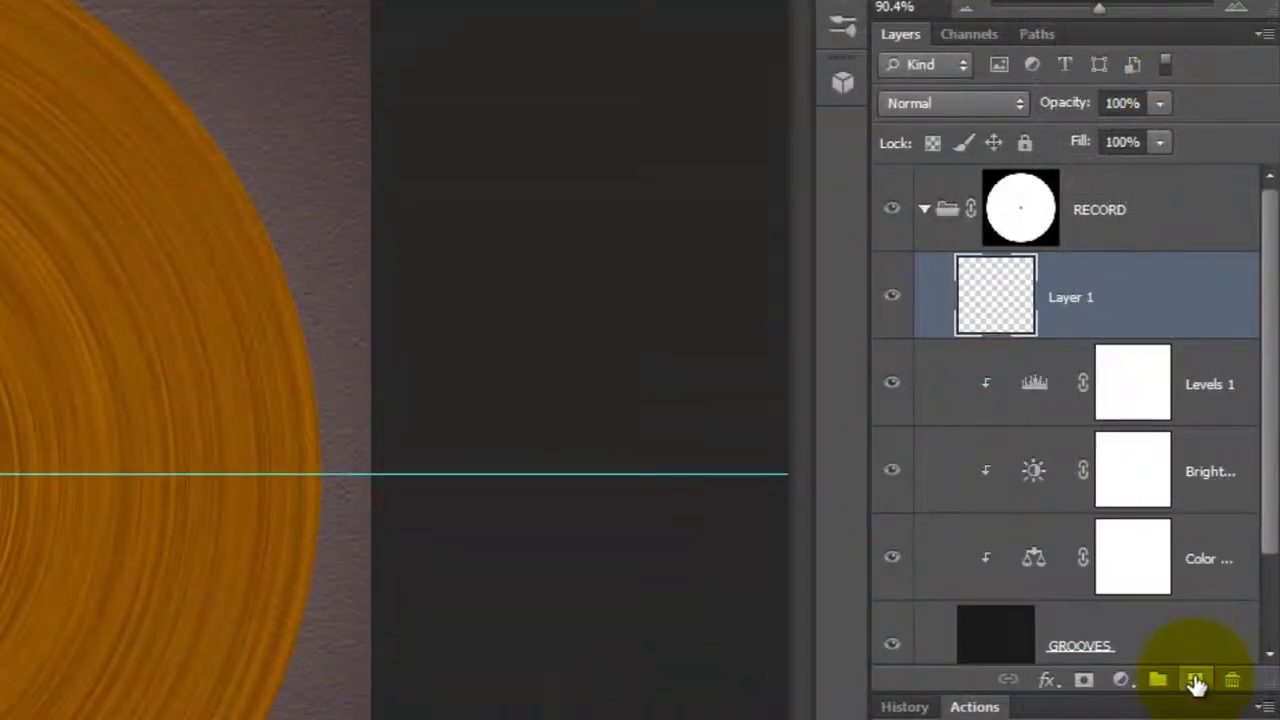
key(alt+Delete)
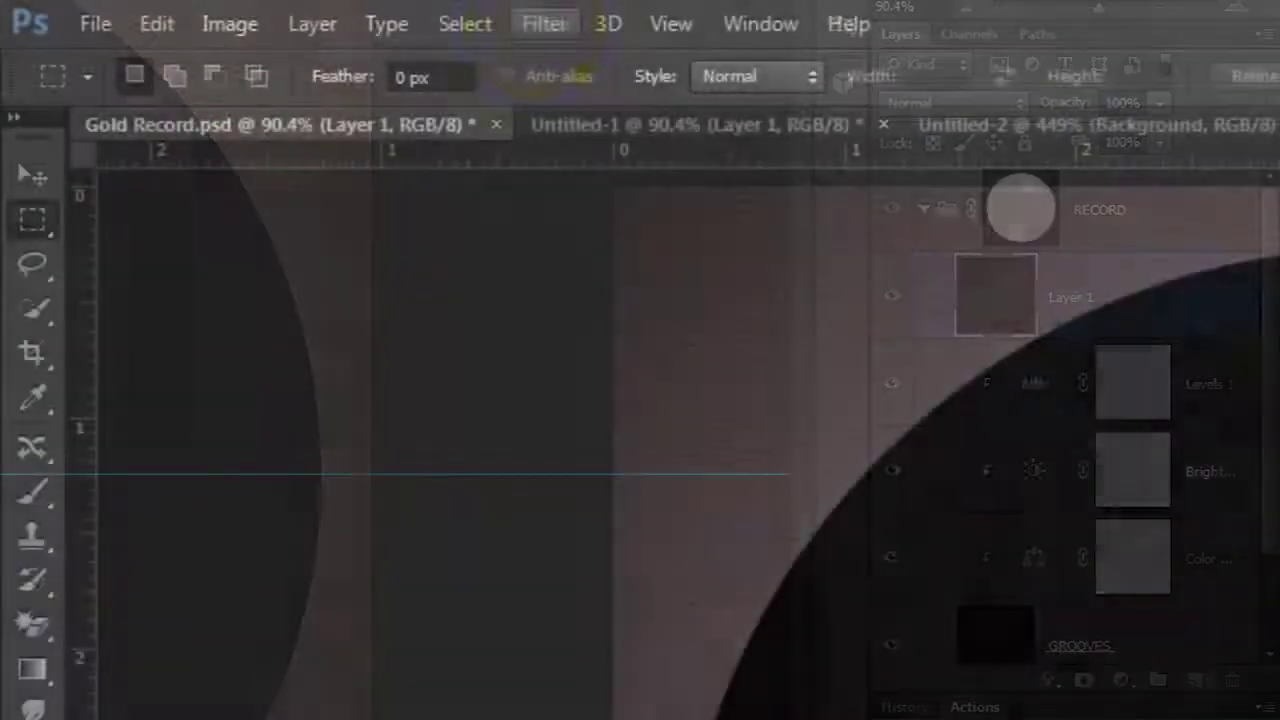
click(542, 24)
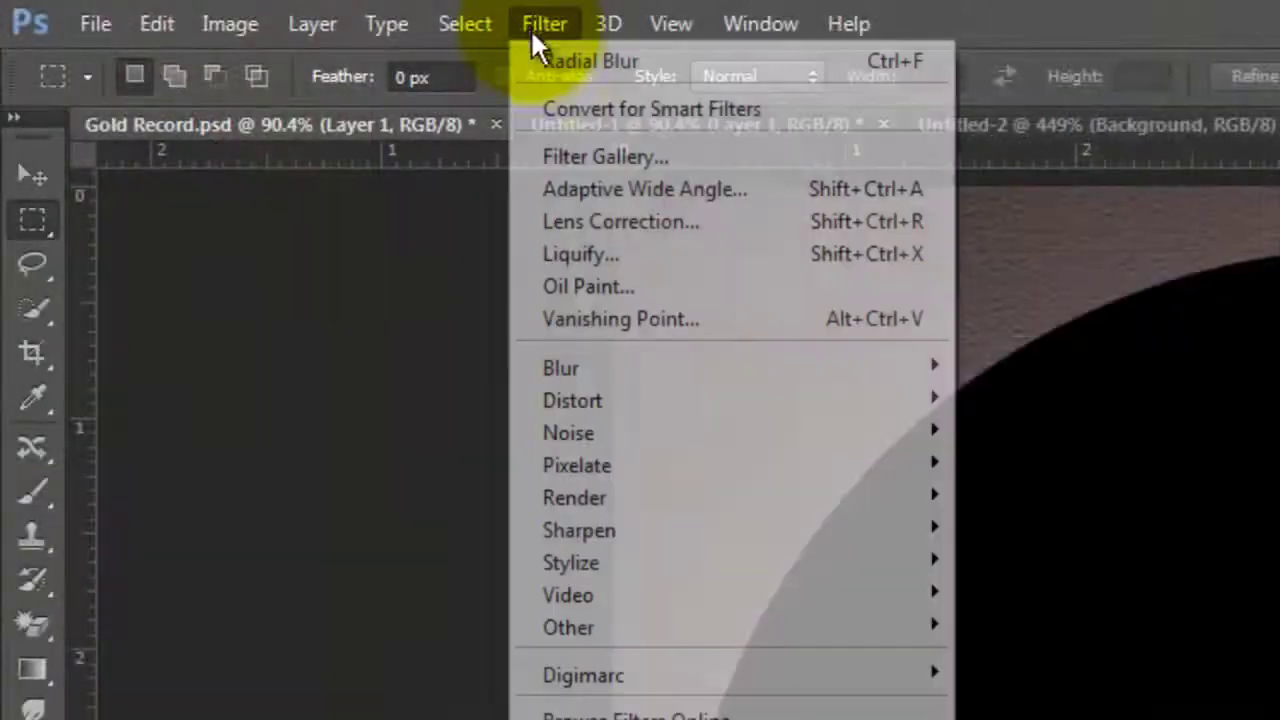
mouse_move(590, 497)
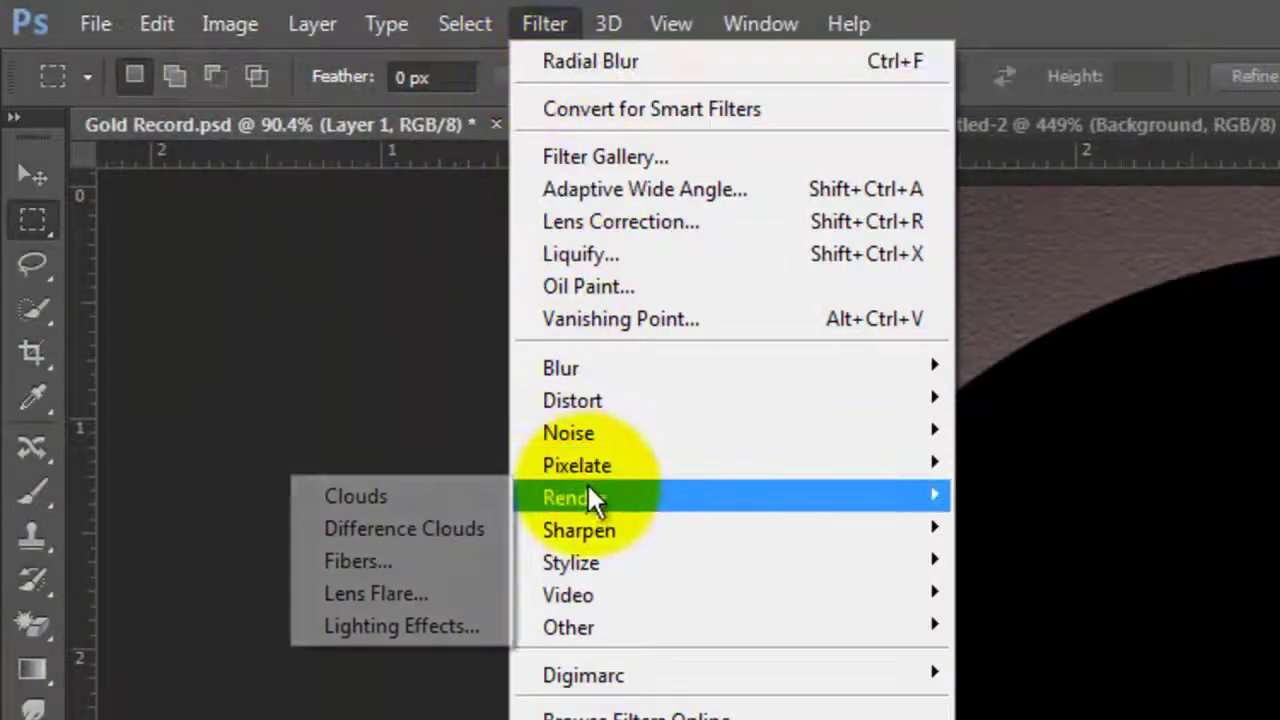
click(400, 496)
- Apply the Difference Clouds filter to Layer 1 and repeat it four more times
click(546, 24)
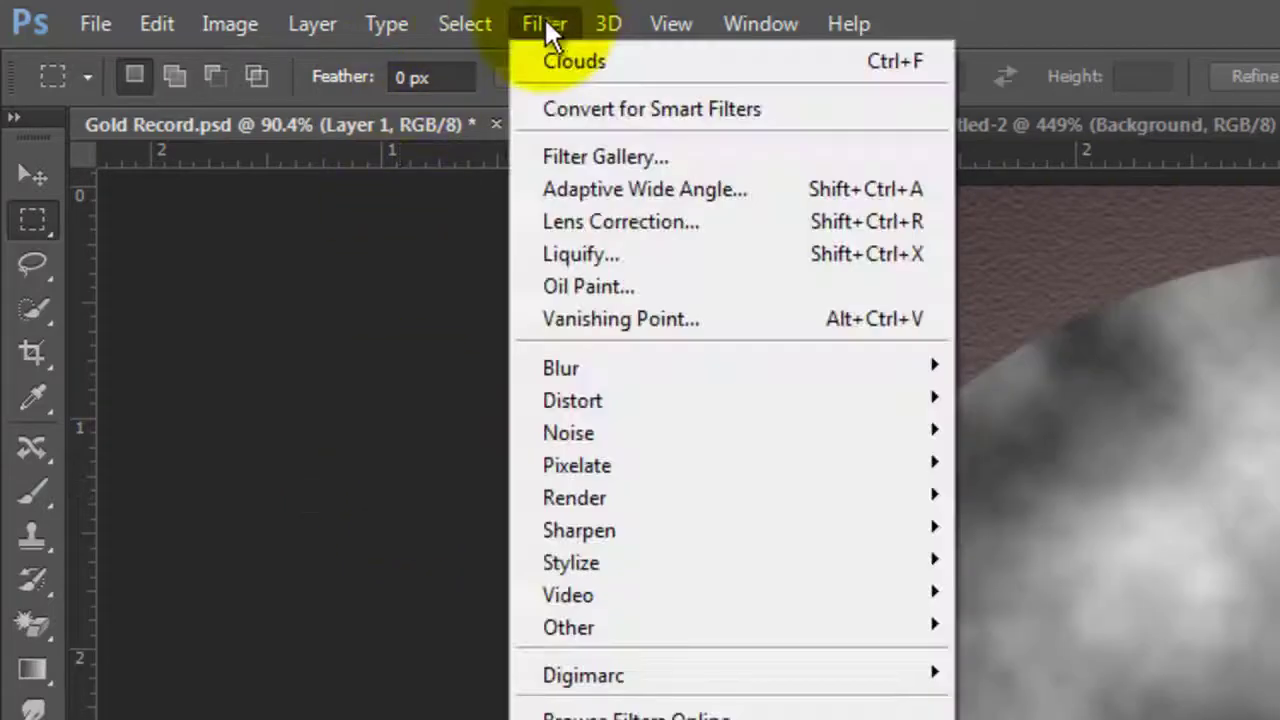
mouse_move(564, 497)
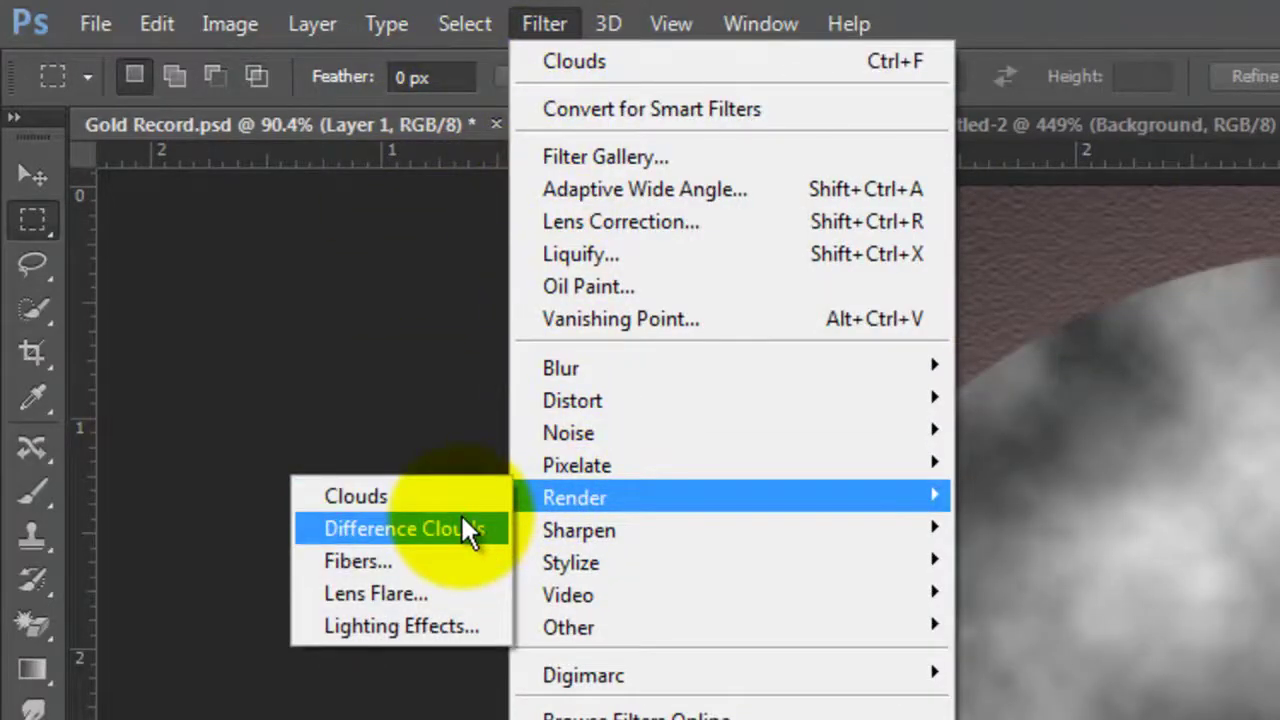
click(462, 528)
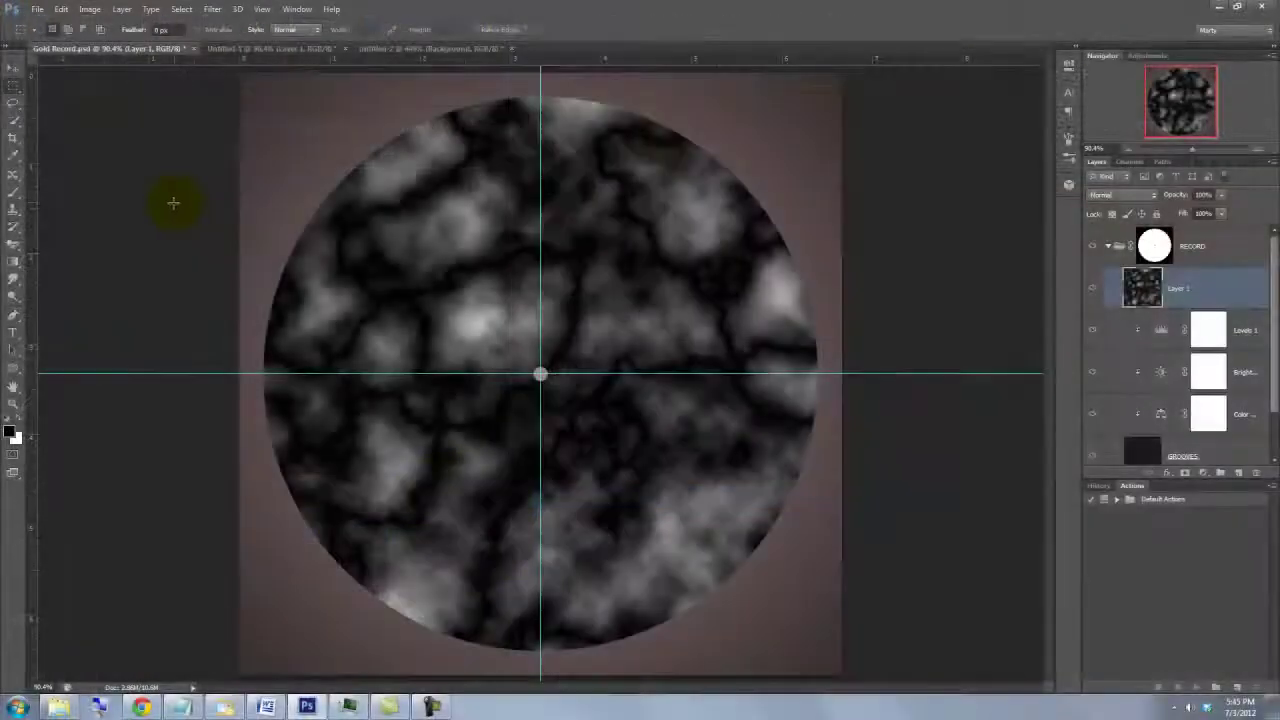
key(ctrl+f)
key(ctrl+f)
key(ctrl+f)
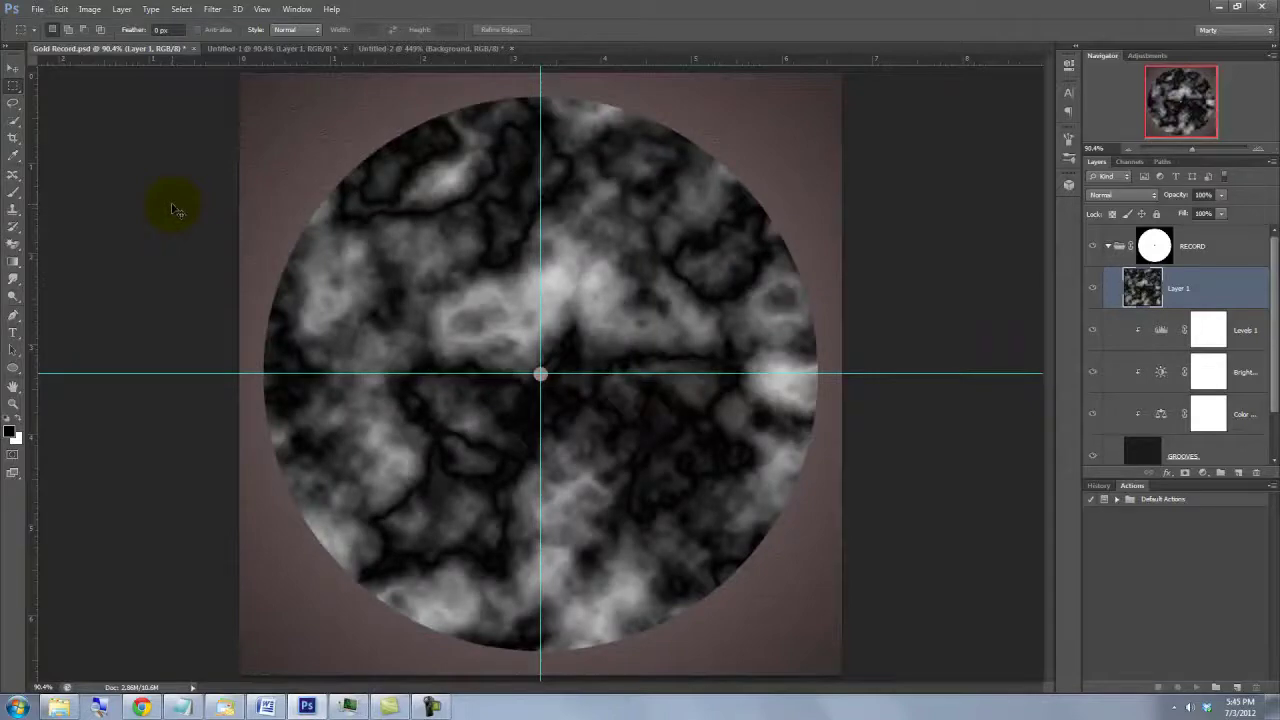
key(ctrl+f)
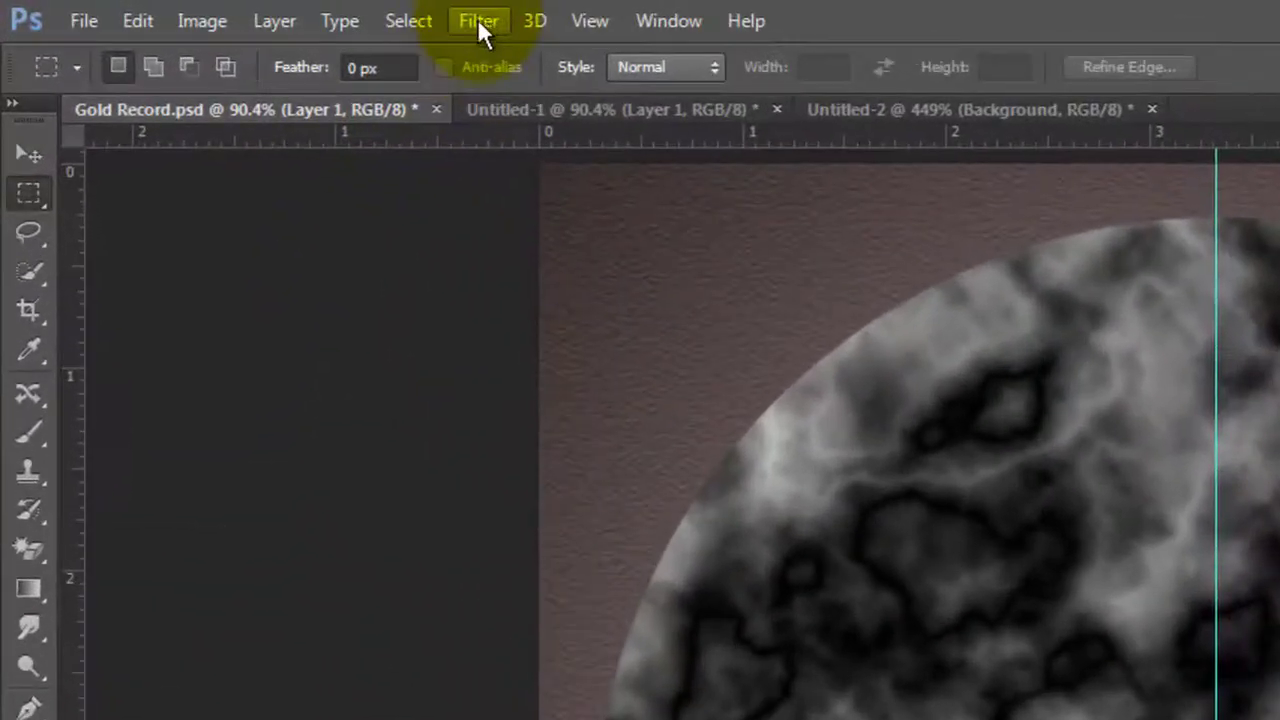
- Apply a Radial Blur to Layer 1 with amount 100, Zoom method and Best quality
click(477, 18)
mouse_move(486, 315)
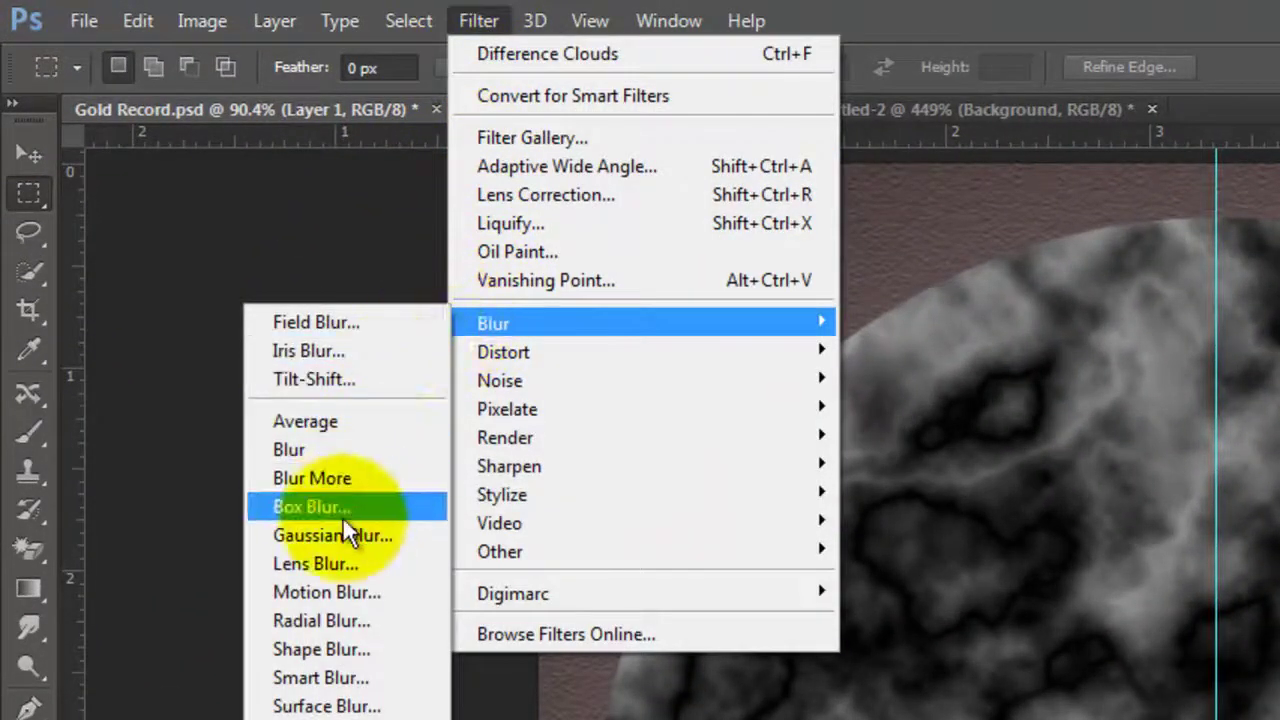
click(329, 614)
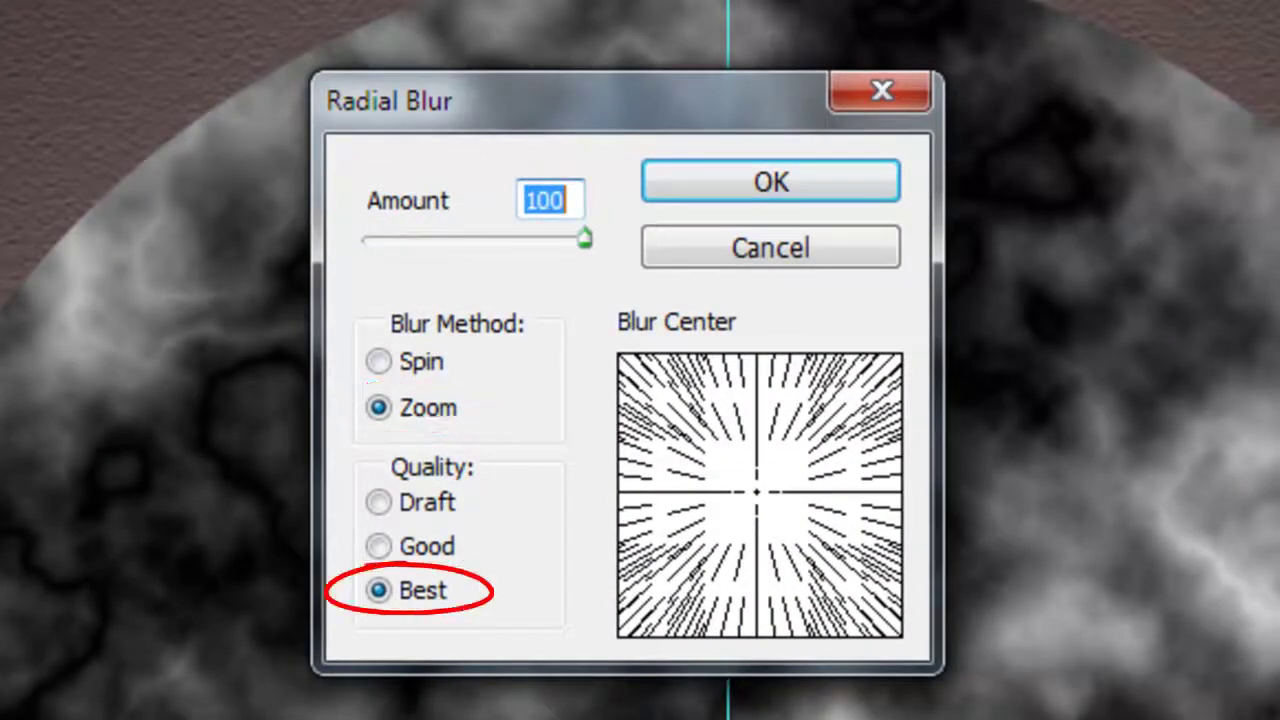
click(717, 192)
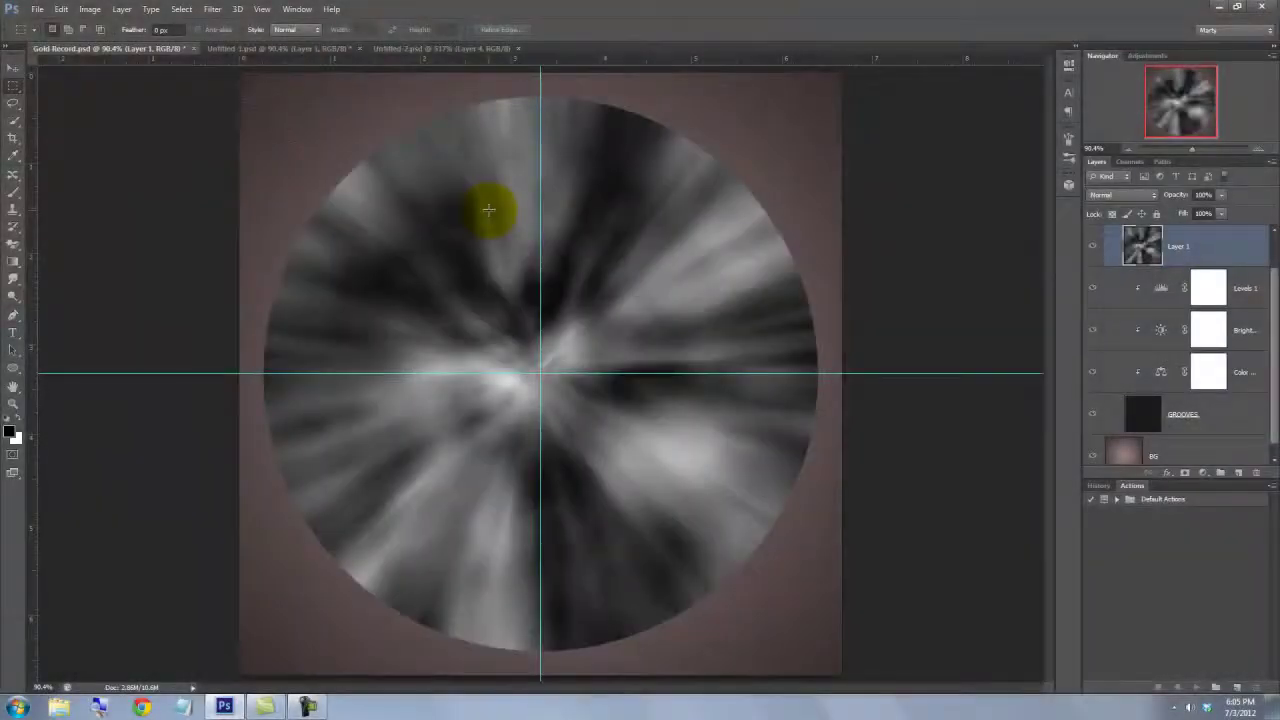
- Invert Layer 1 and set its blend mode to Soft Light
key(ctrl+i)
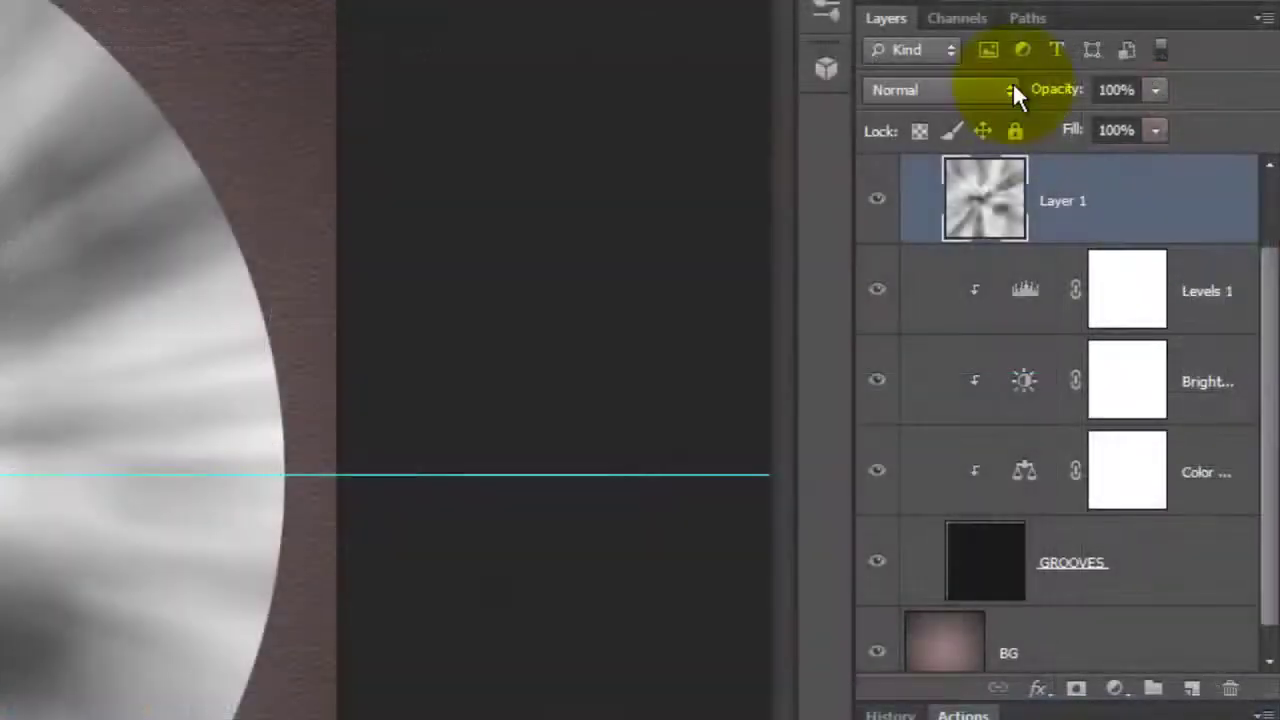
click(1154, 194)
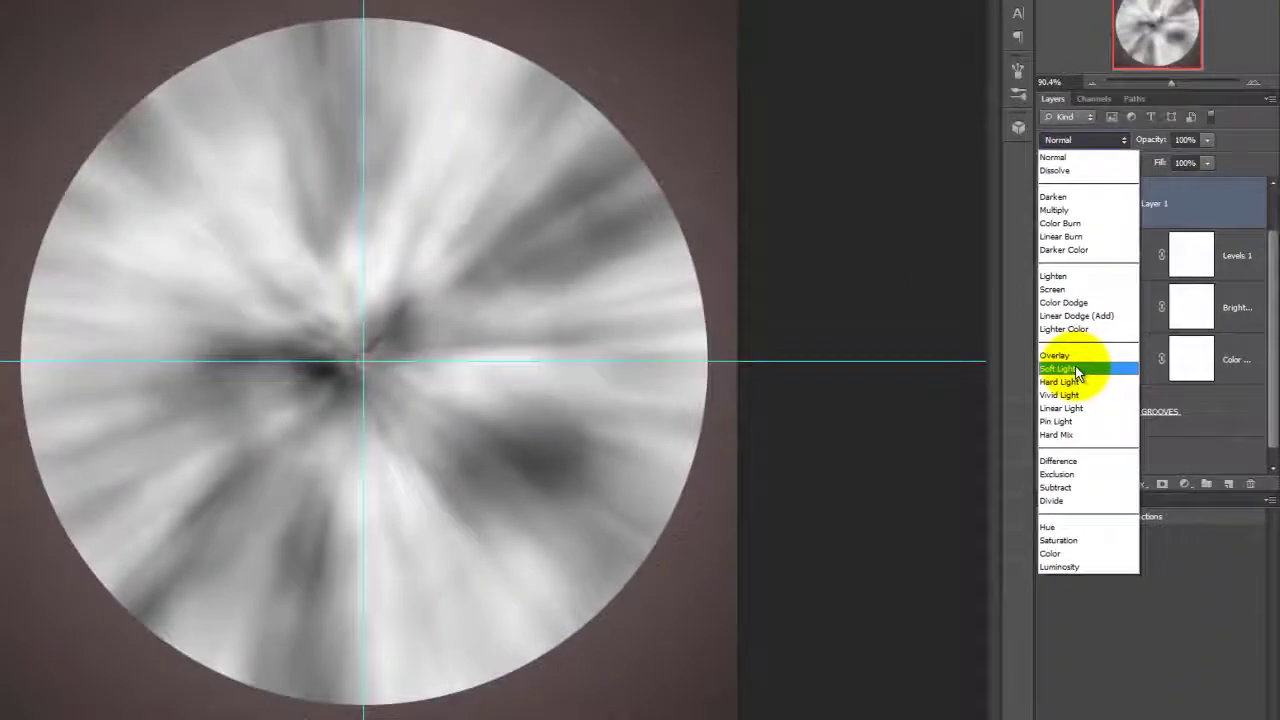
click(1078, 370)
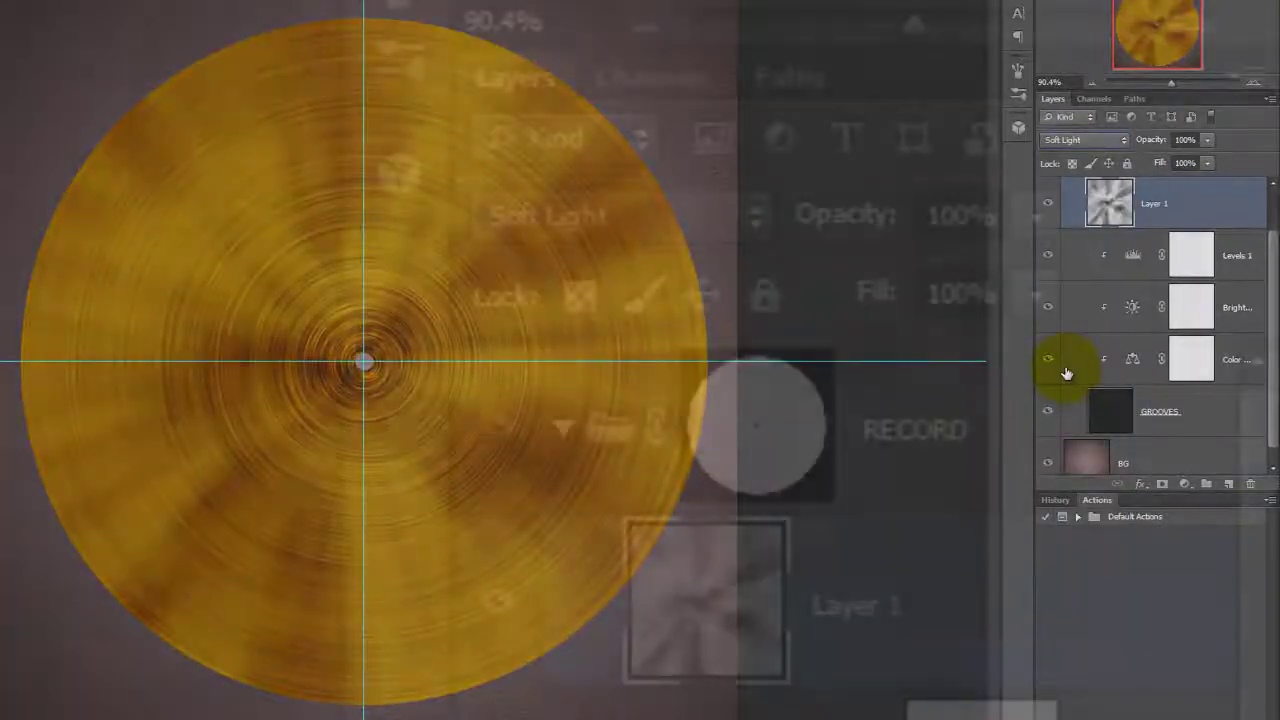
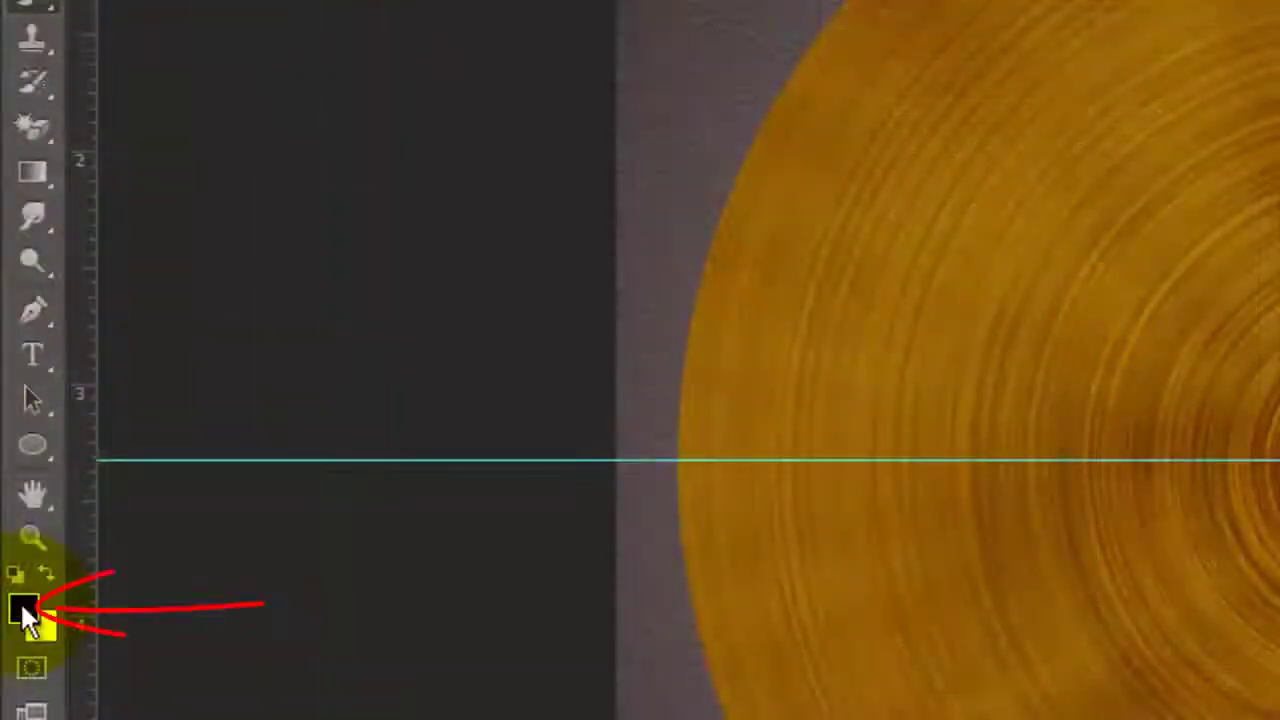
- Set the foreground color to B28913 and fill the SILENCE layer with it
click(25, 610)
double_click(900, 597)
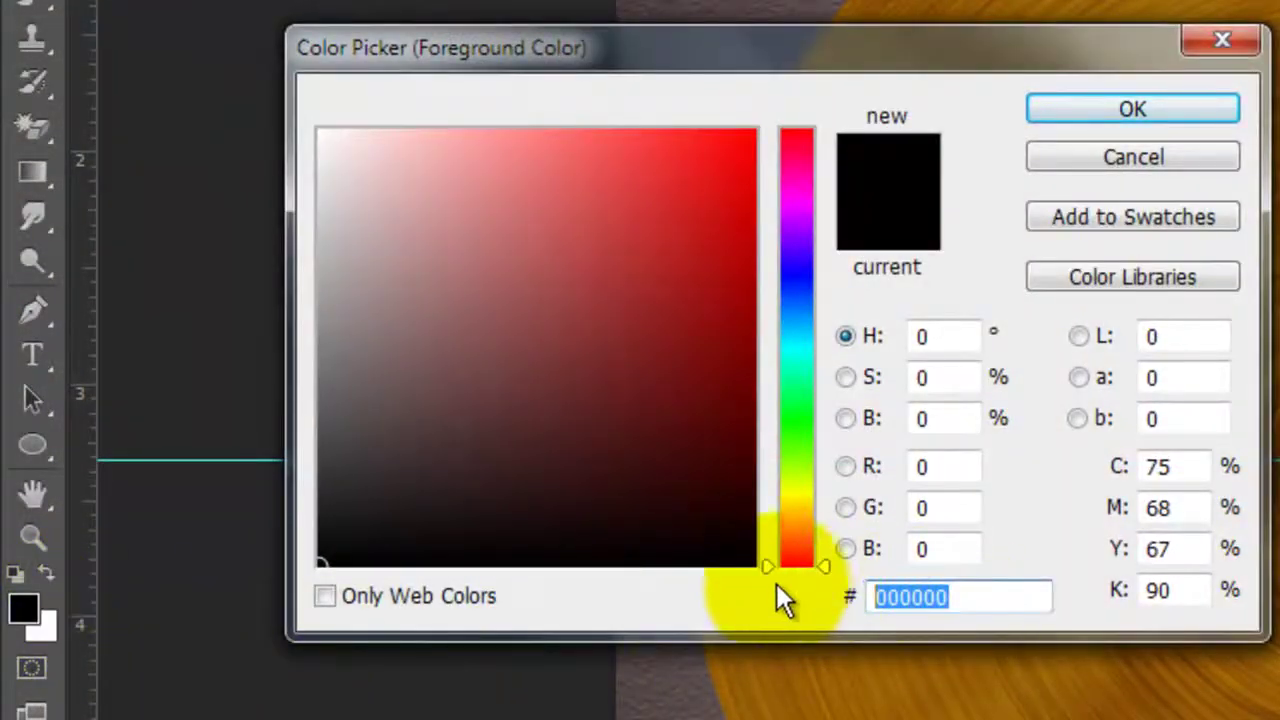
text(B28913)
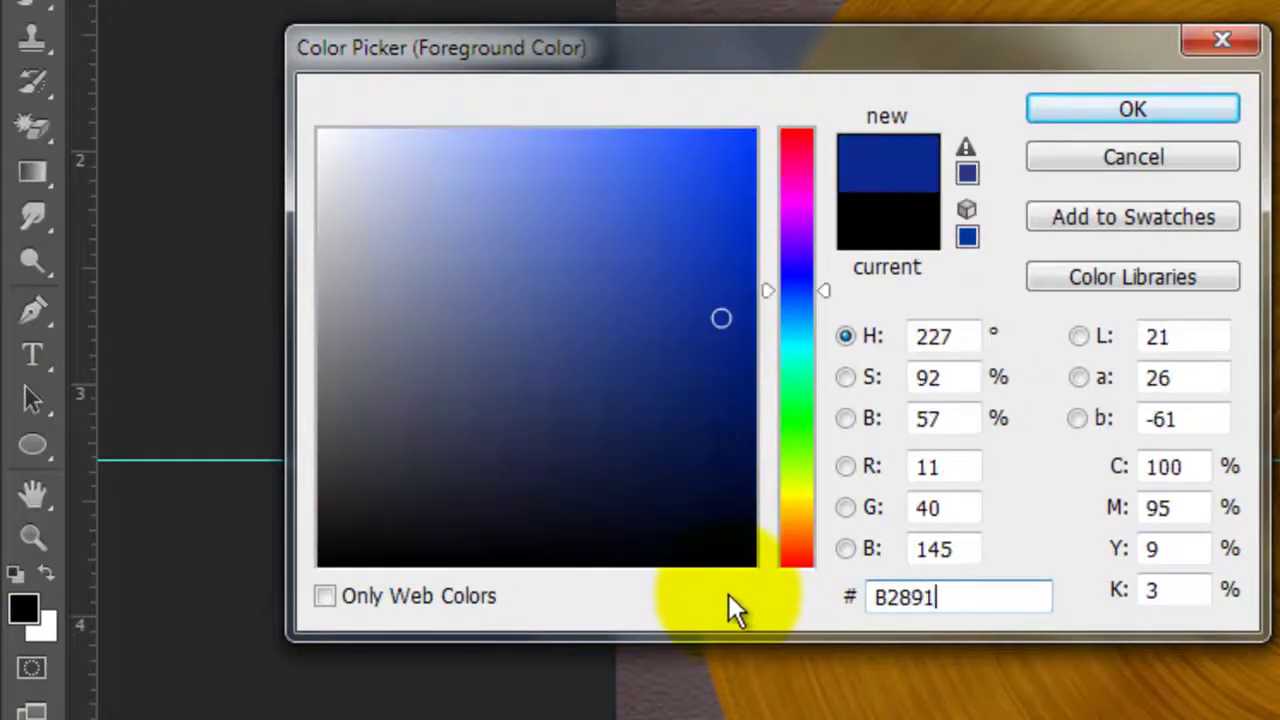
click(1114, 106)
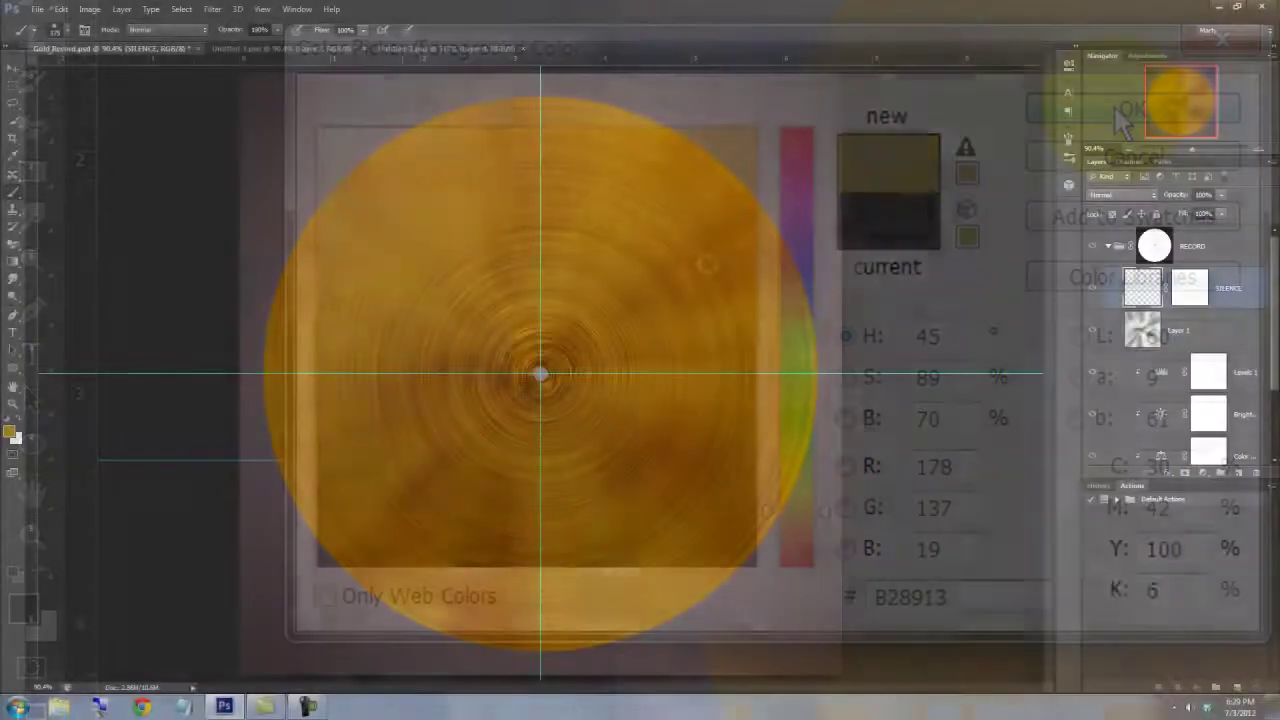
key(alt+Delete)
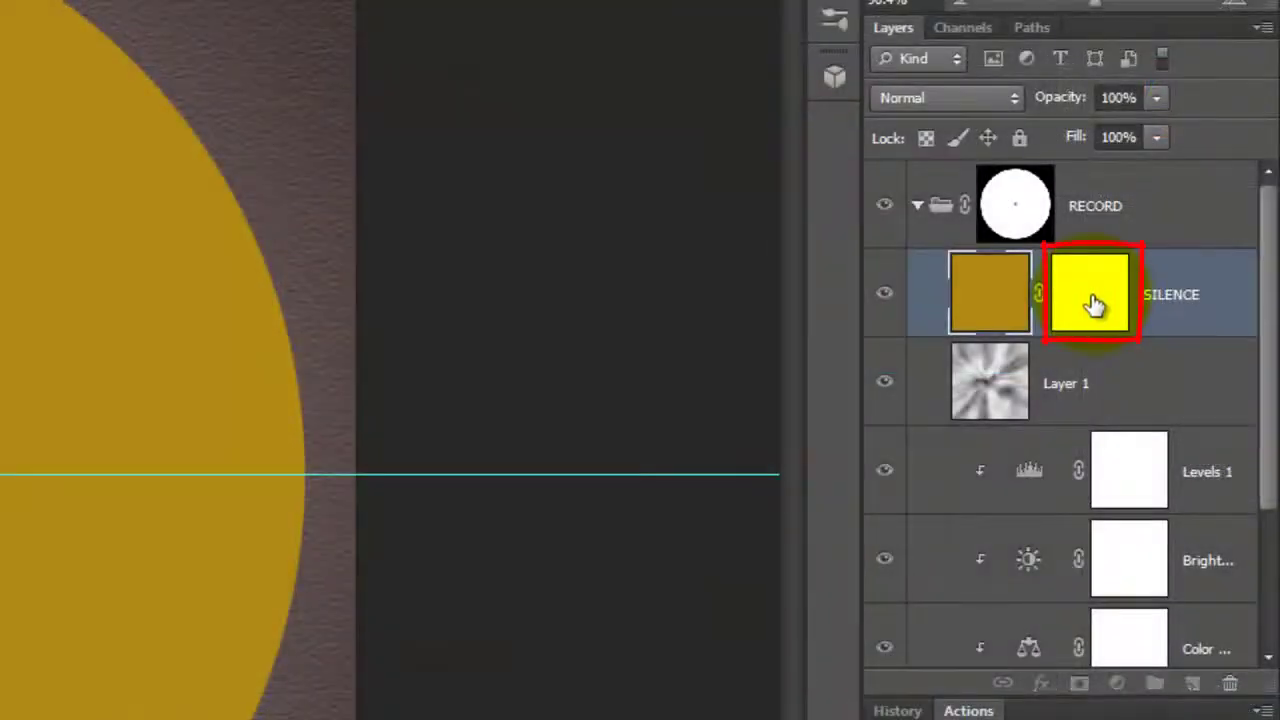
- Make the SILENCE layer mask active and load the RECORD group's mask as a selection
click(1096, 304)
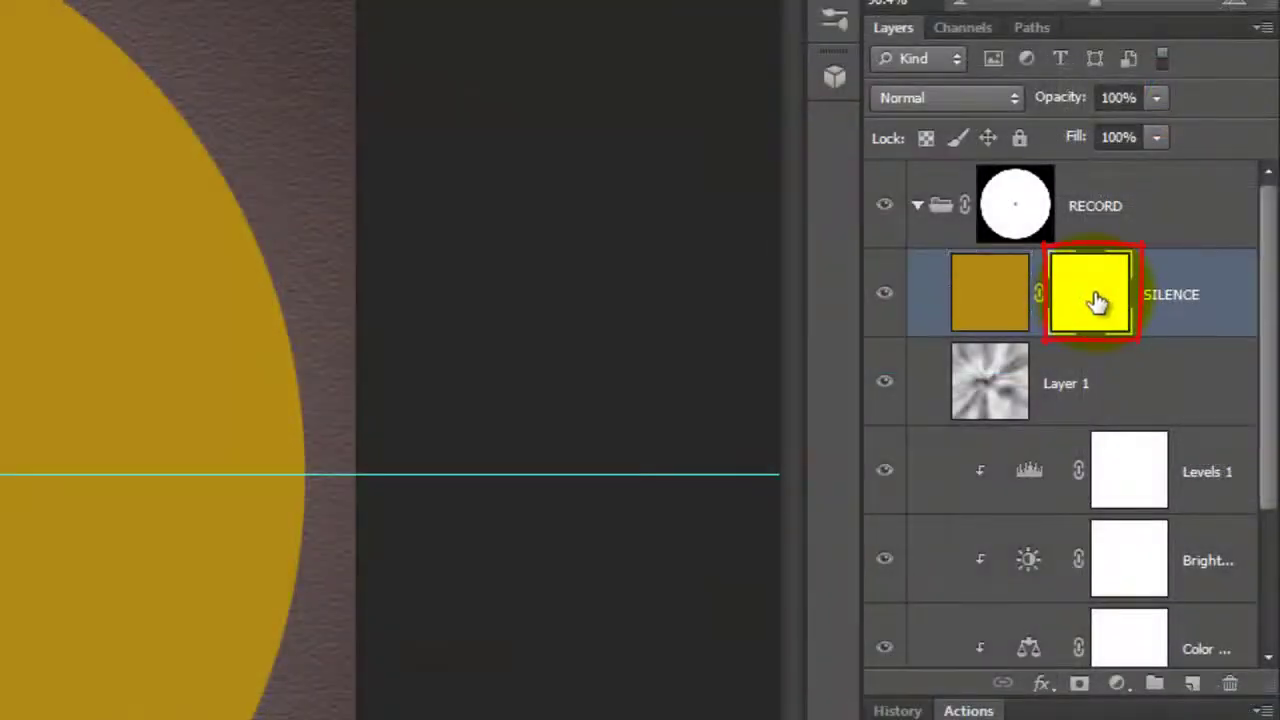
drag(1096, 300, 1012, 212)
key(ctrl)
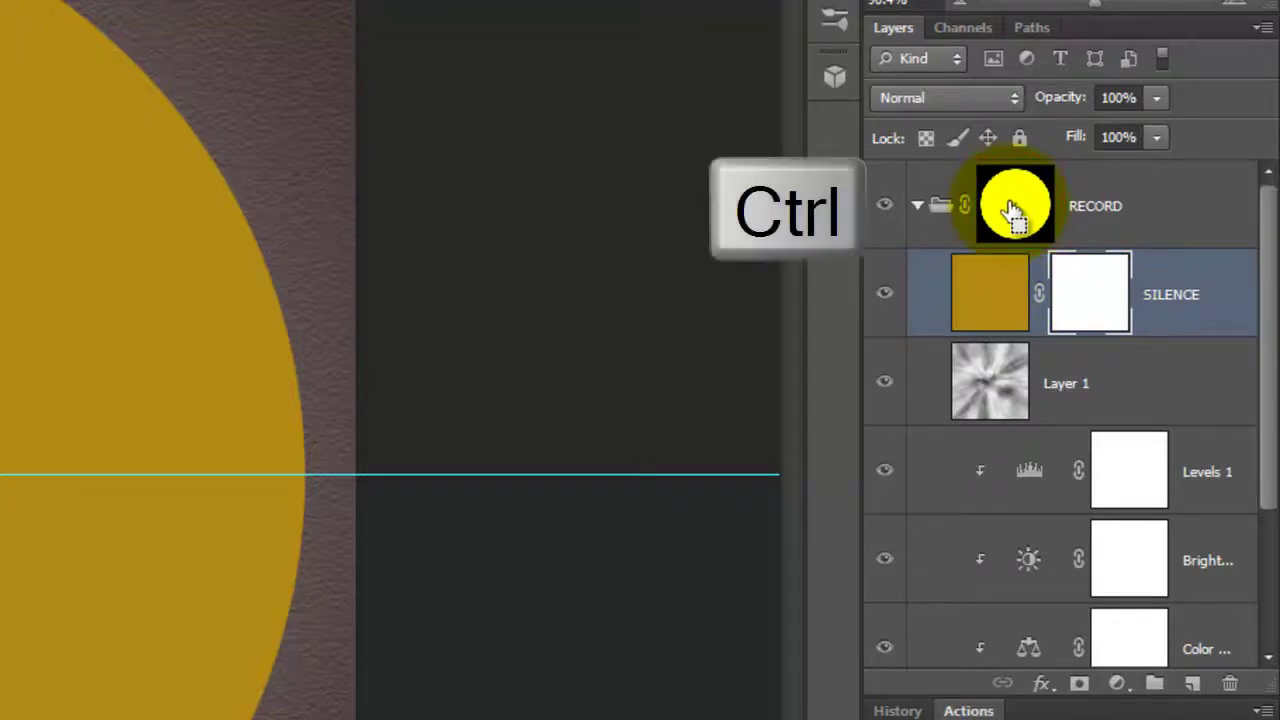
ctrl+click(1020, 210)
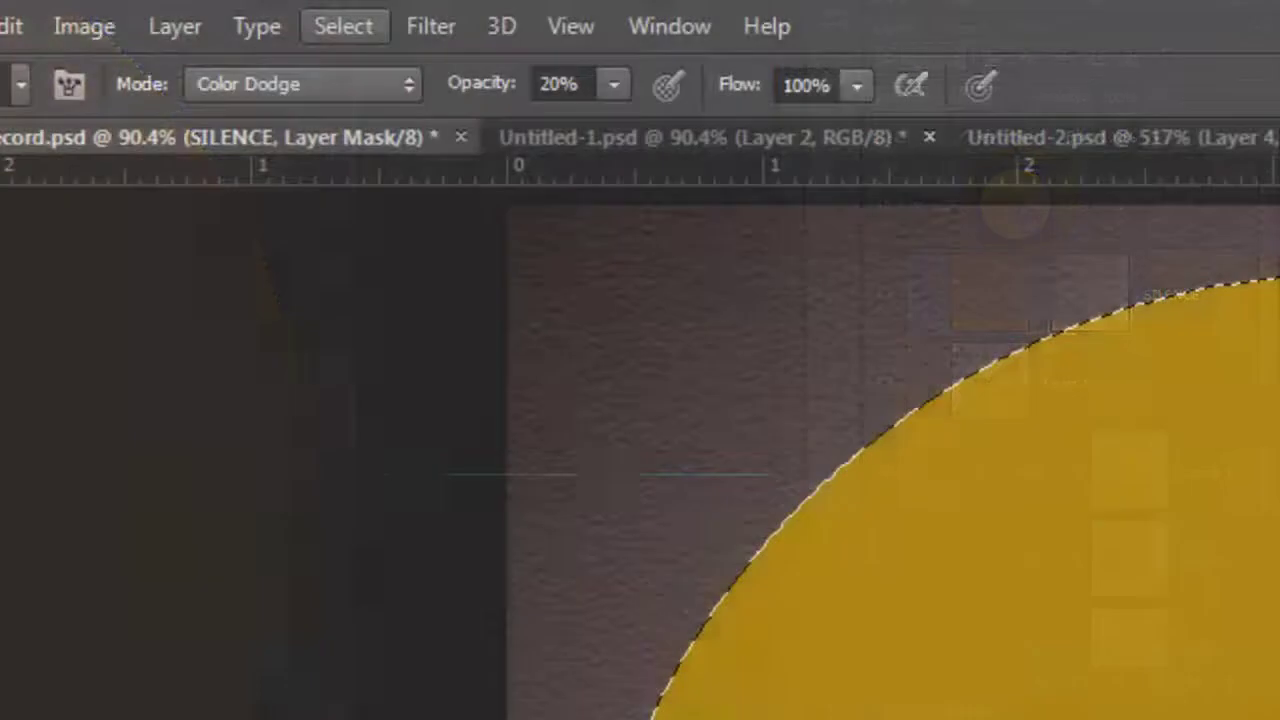
- Shrink the selection about its center to about 97.17% and fill it with black on the SILENCE mask
click(345, 26)
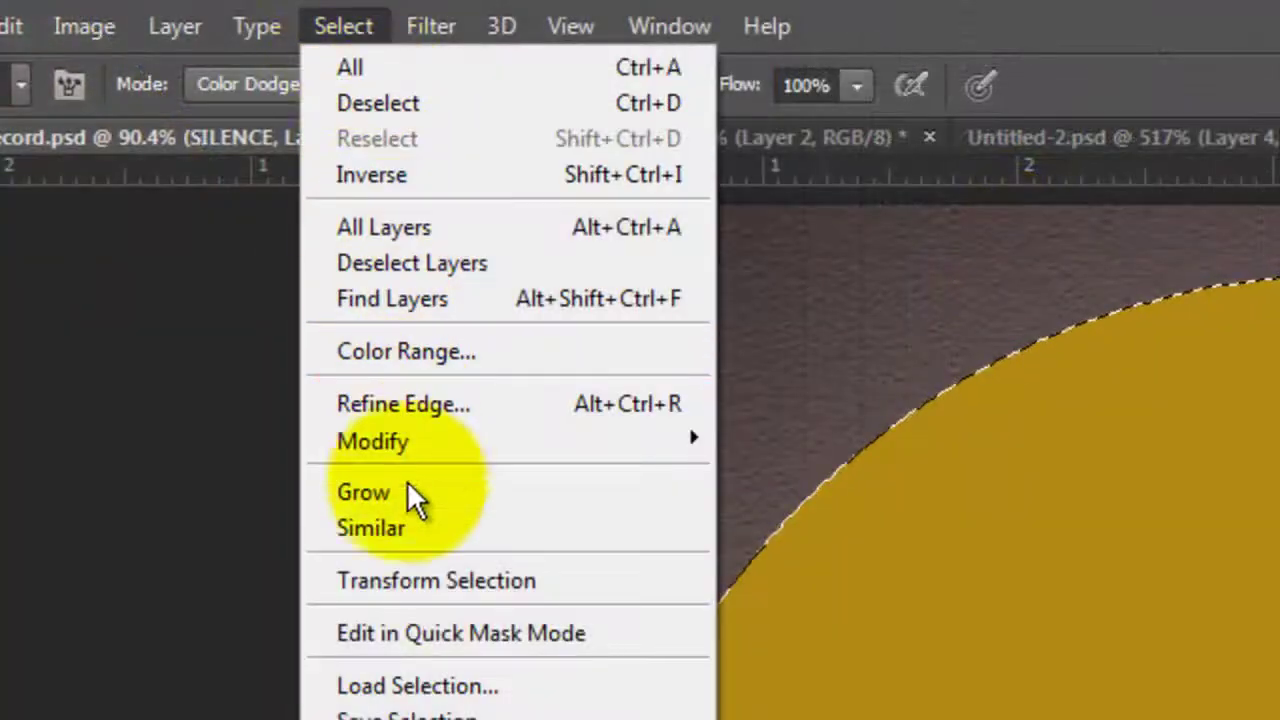
click(440, 581)
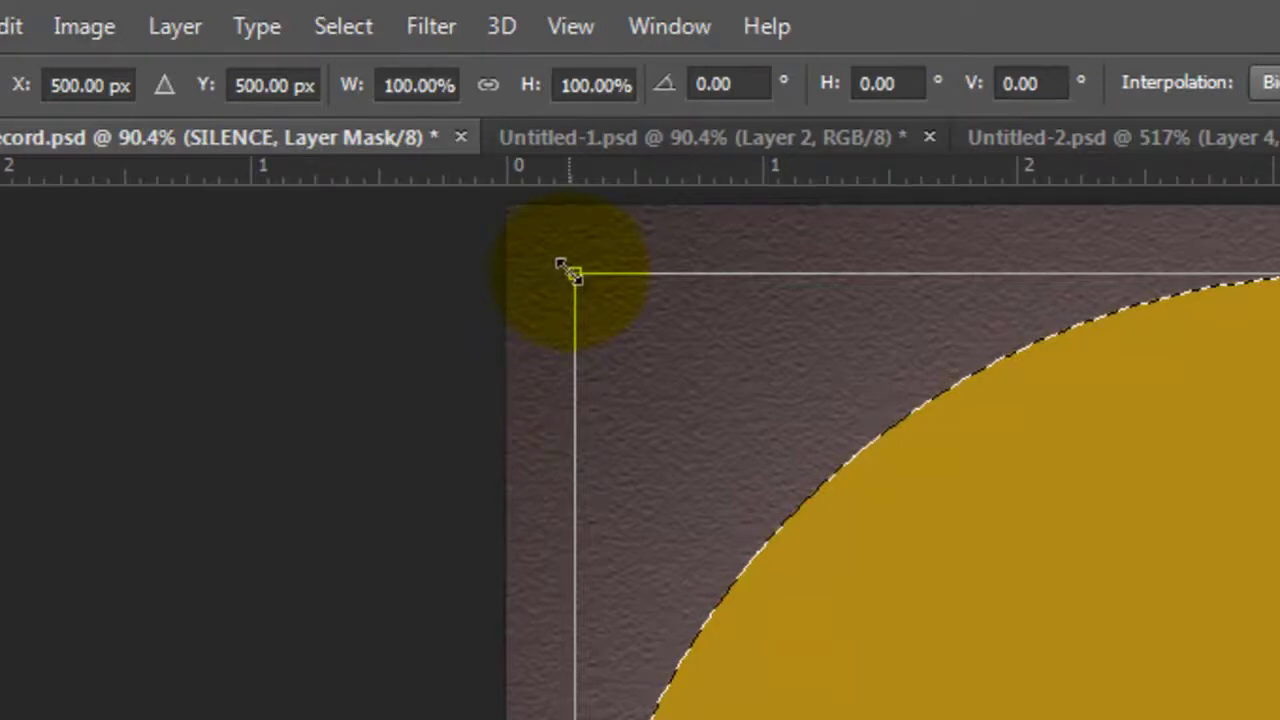
drag(566, 274, 577, 285)
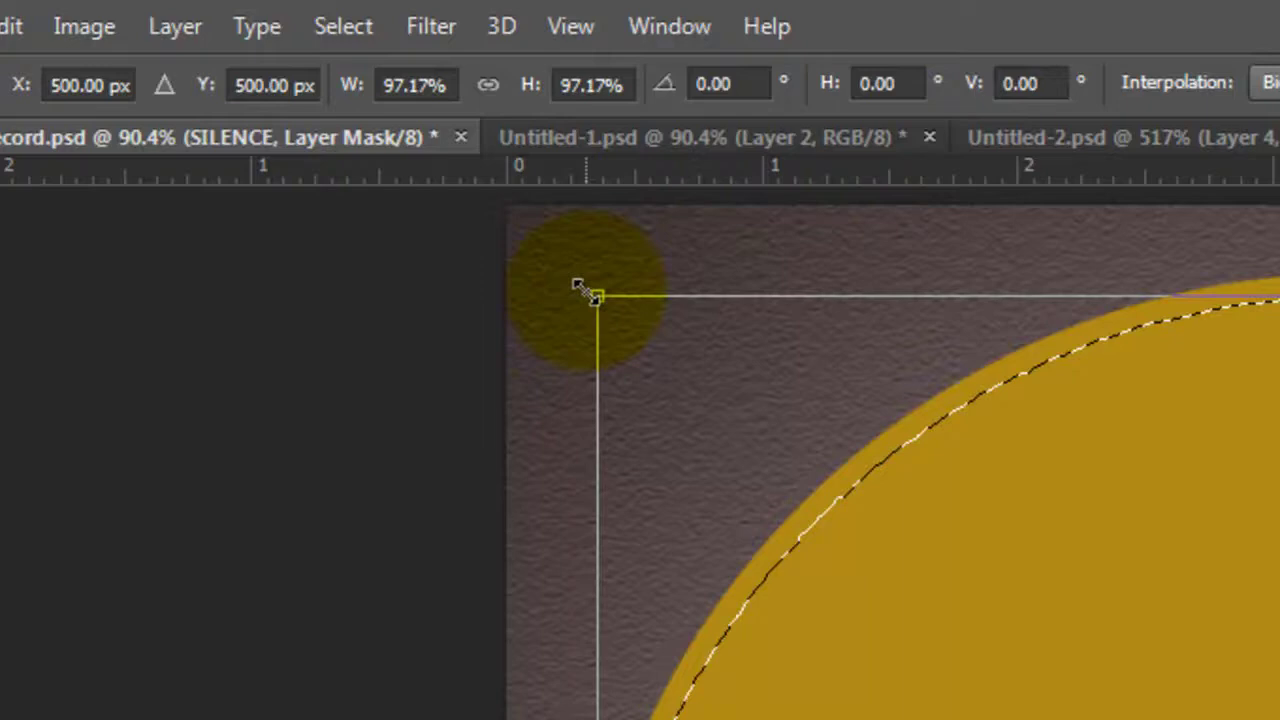
key(Return)
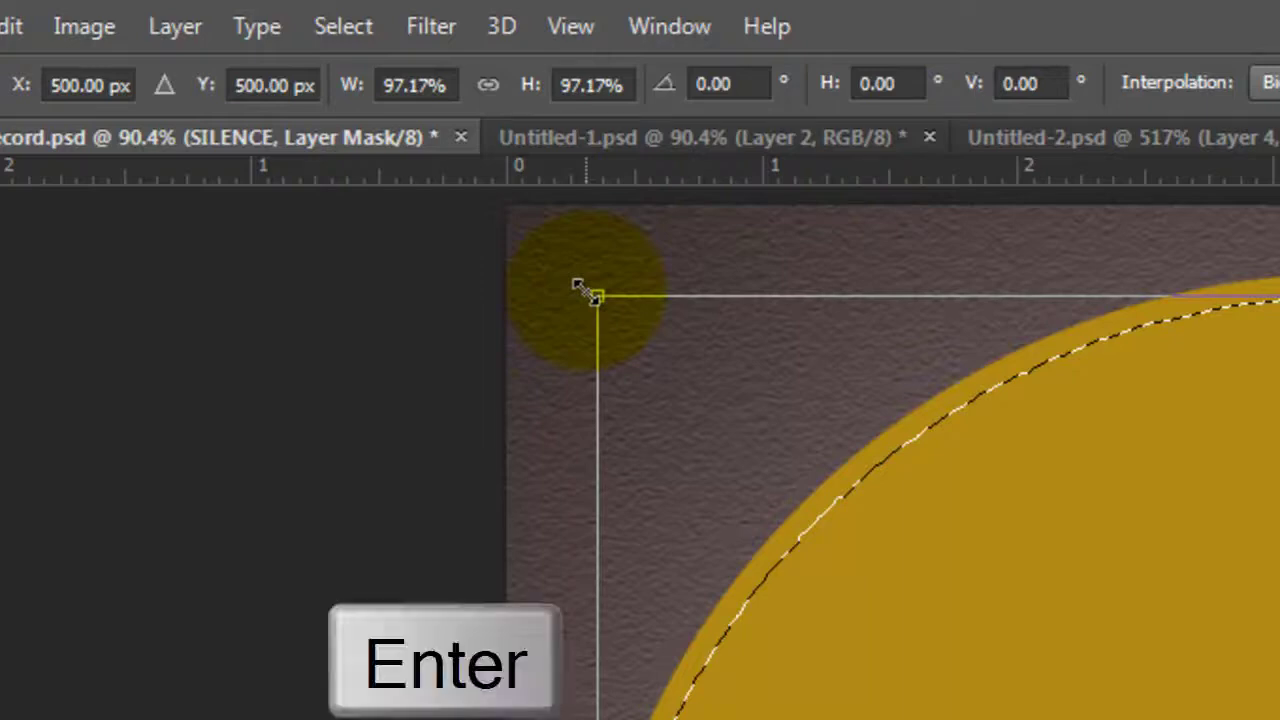
key(b)
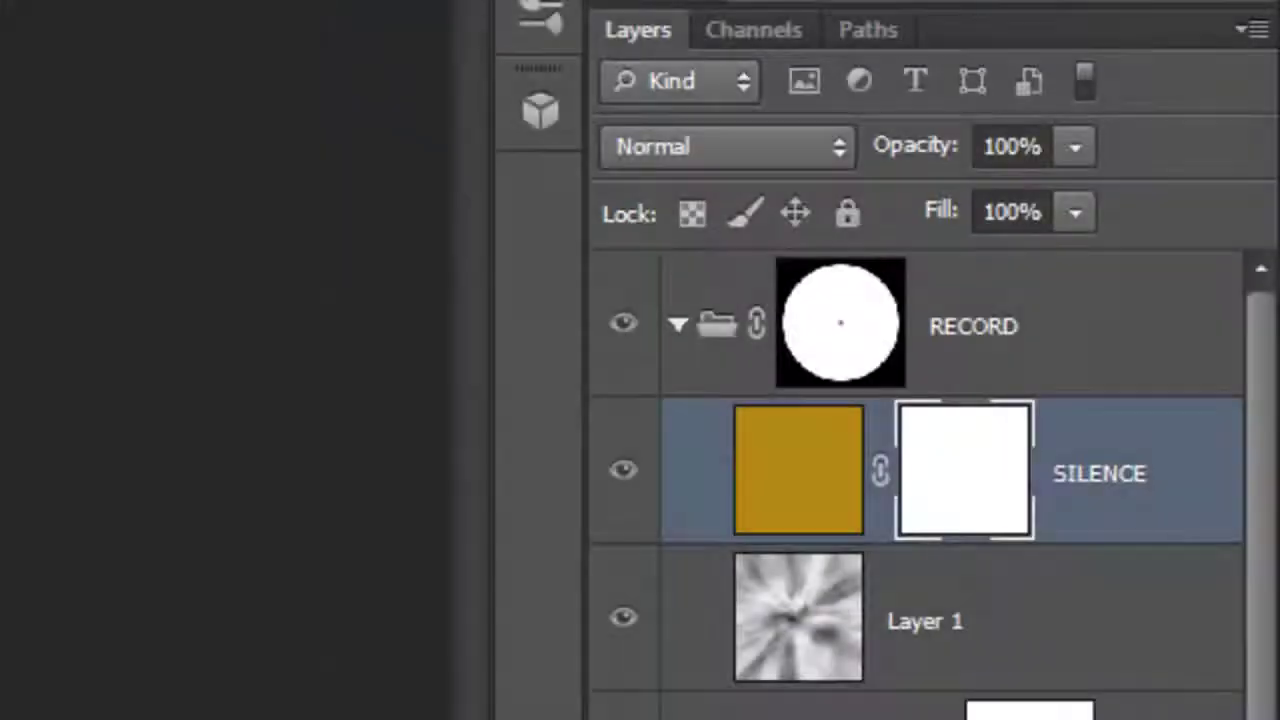
key(ctrl+Delete)
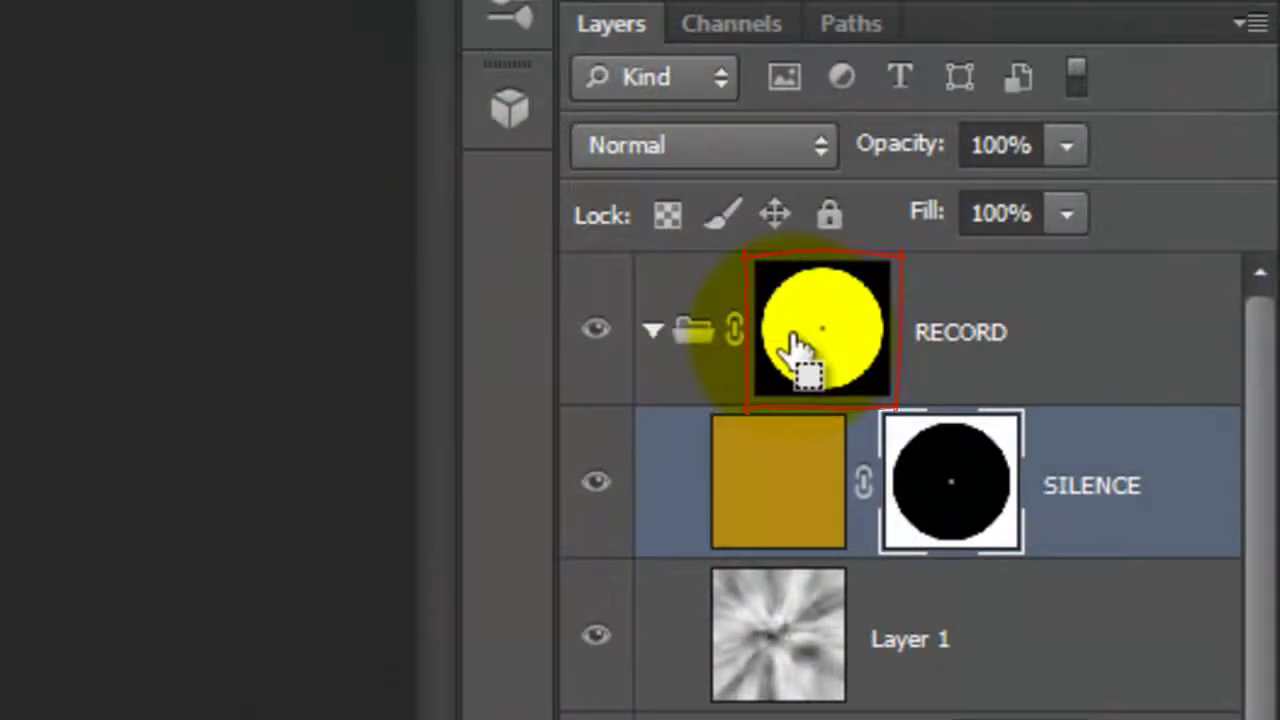
- Fill a centered circle with white on the SILENCE mask, using the RECORD mask's selection scaled proportionally to 42.2%
ctrl+click(800, 345)
click(343, 29)
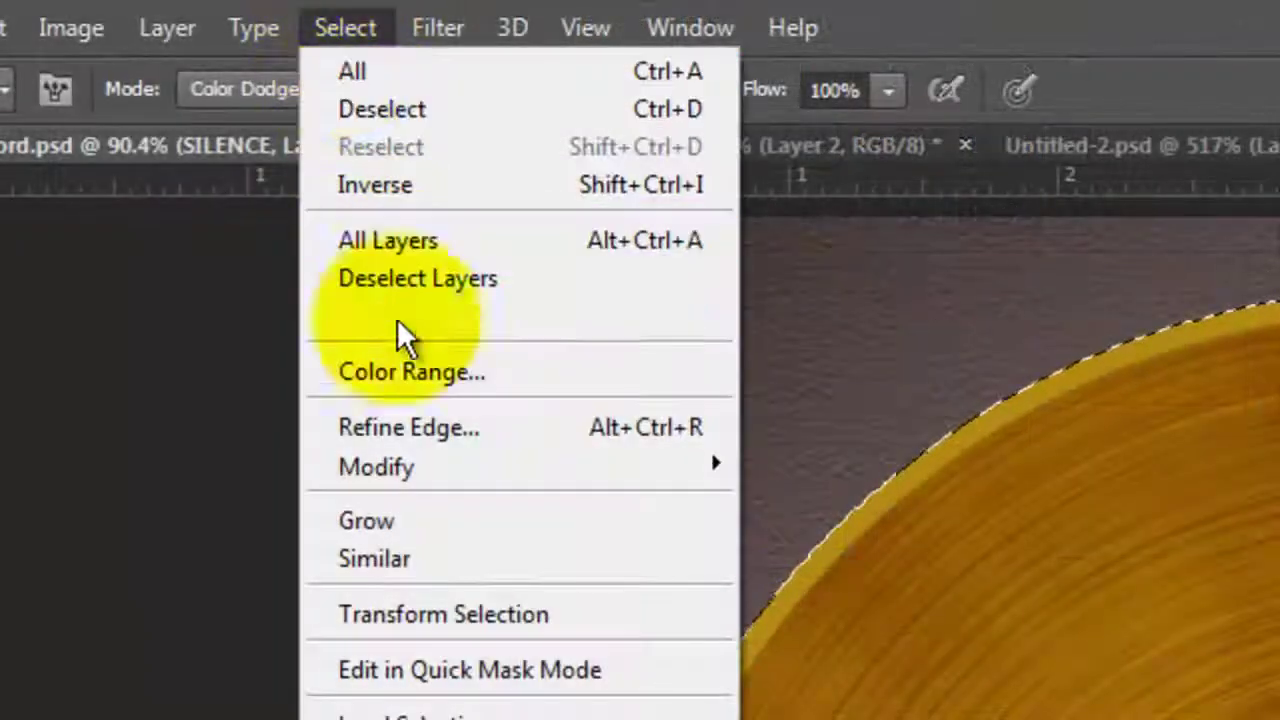
click(440, 612)
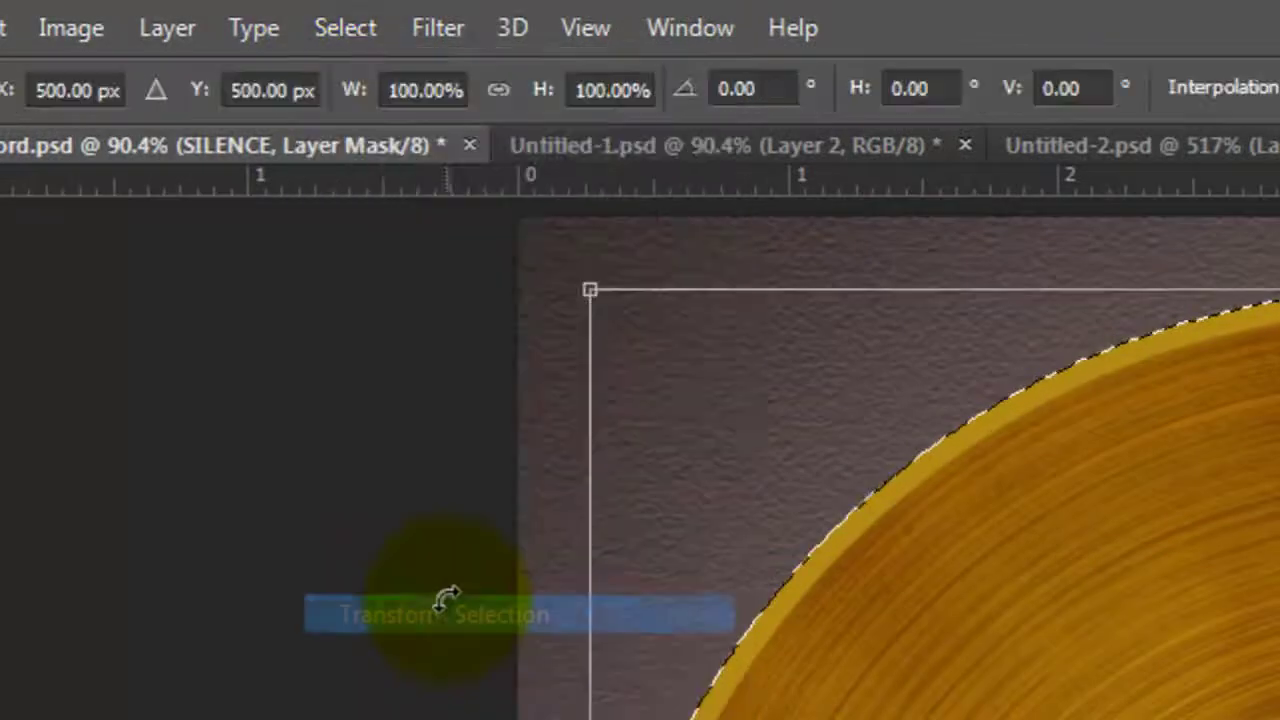
click(498, 92)
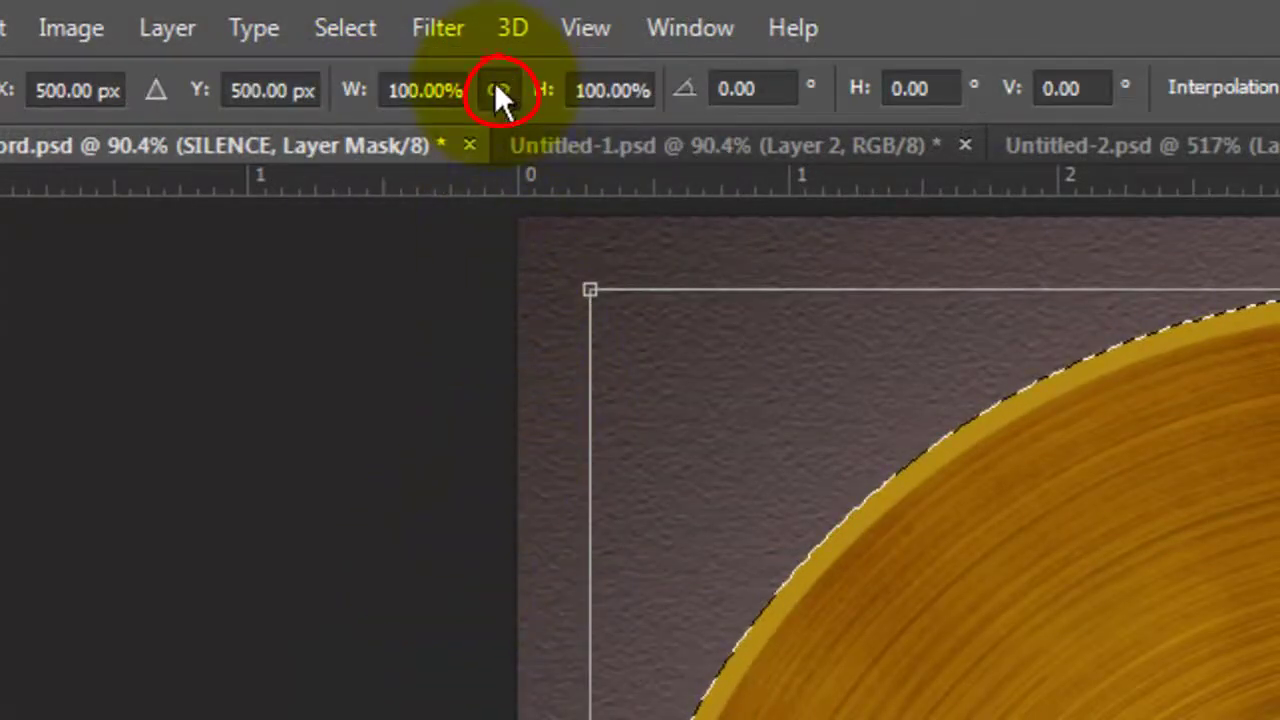
double_click(425, 90)
text(42.2)
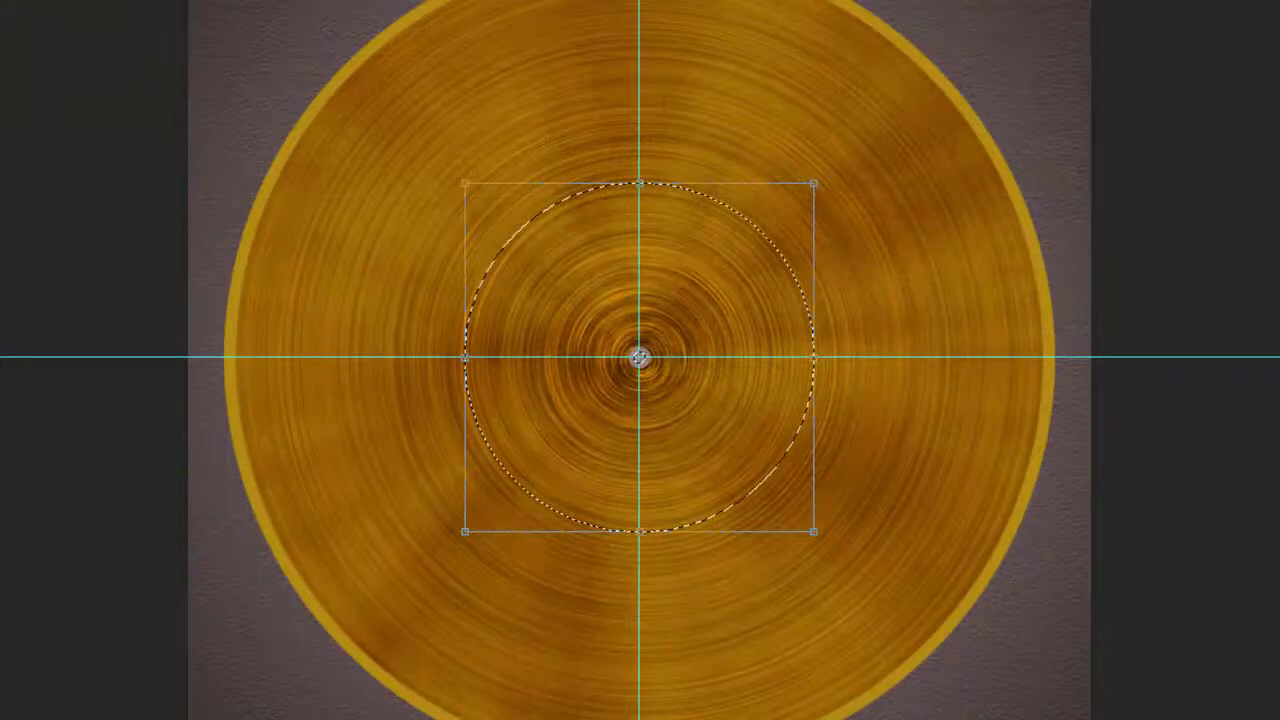
key(Return)
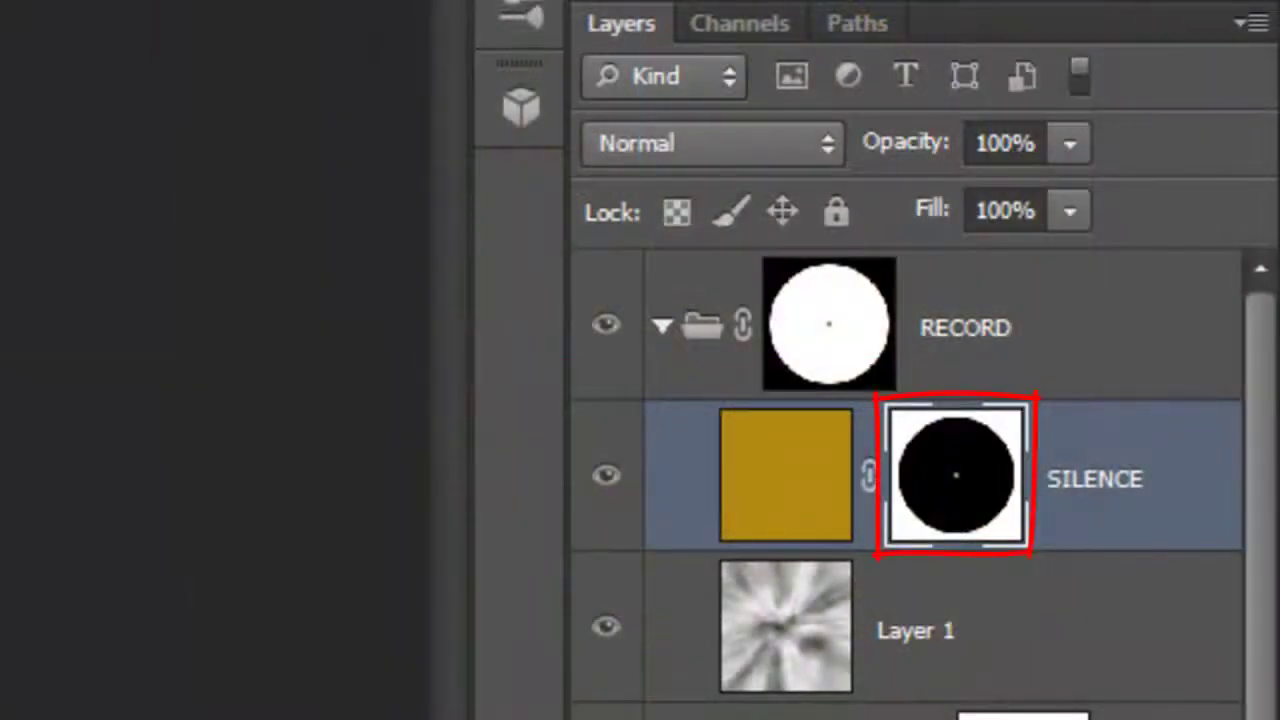
key(alt+Delete)
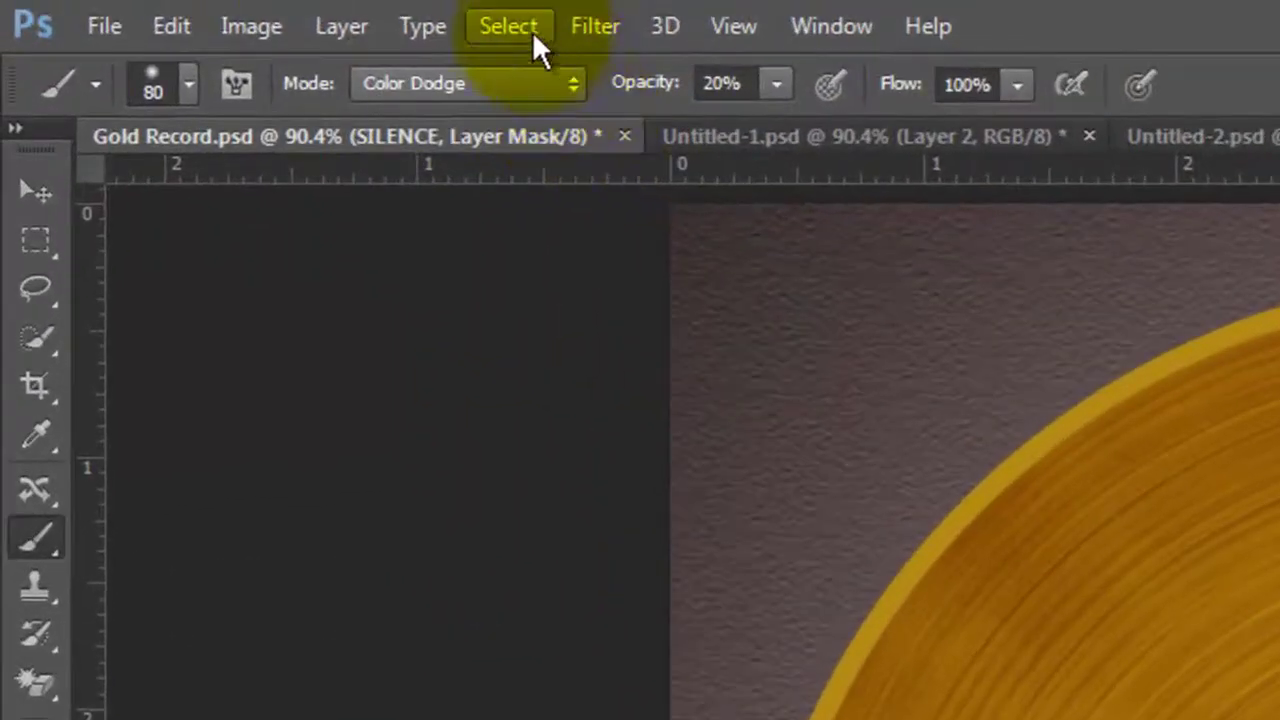
- Enlarge the circular selection evenly about its center so that it surrounds the solid gold label circle
click(510, 27)
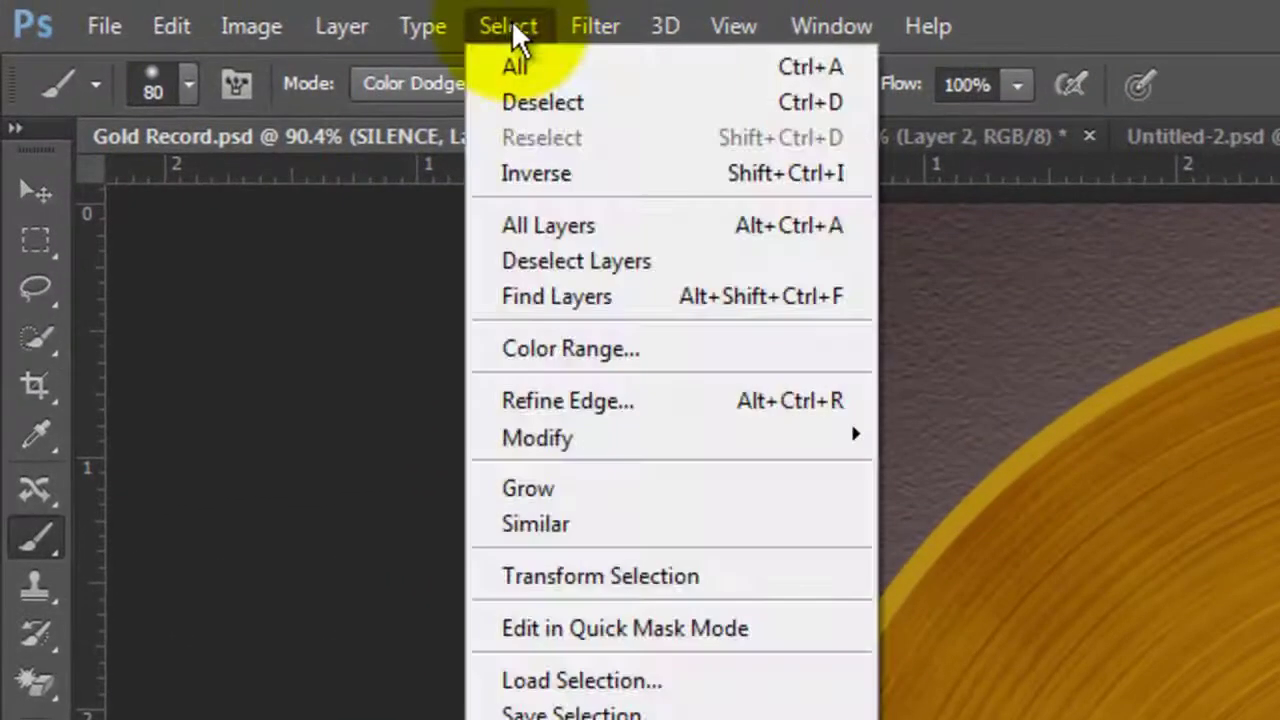
click(585, 585)
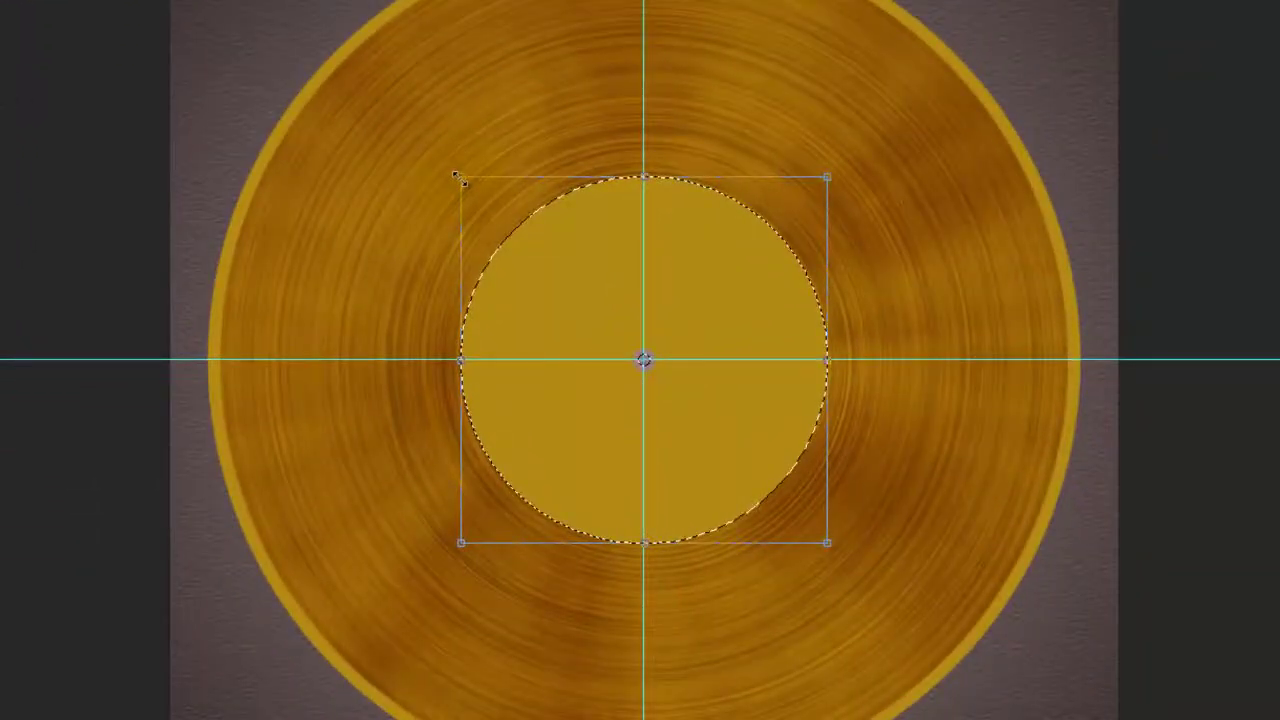
drag(454, 172, 408, 123)
key(Return)
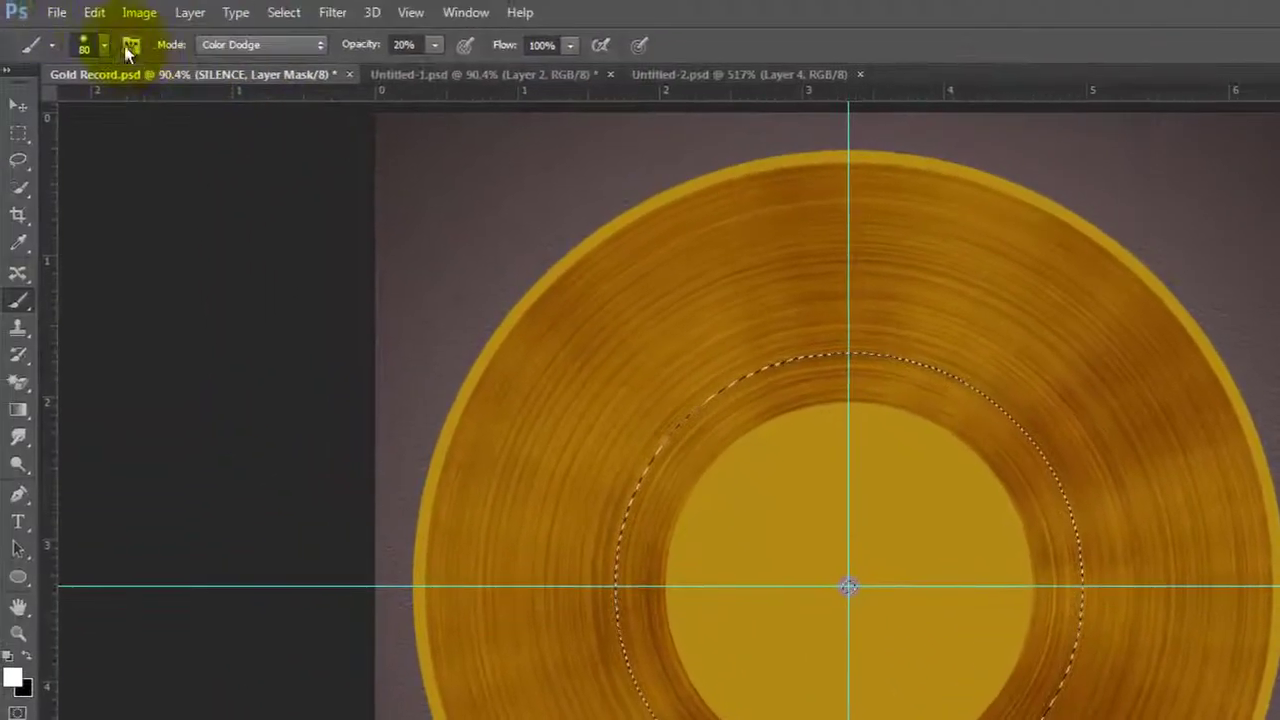
- Stroke the circular selection on the SILENCE mask and enlarge the selection evenly about its center
click(96, 20)
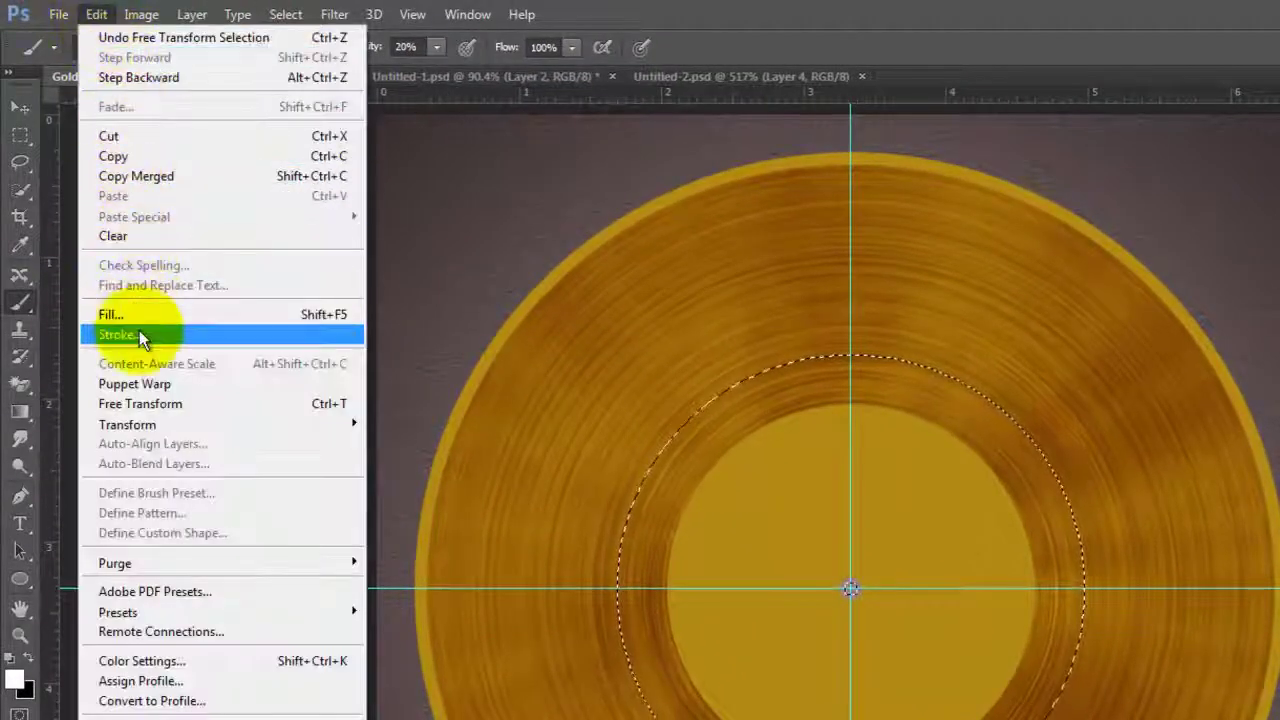
click(139, 333)
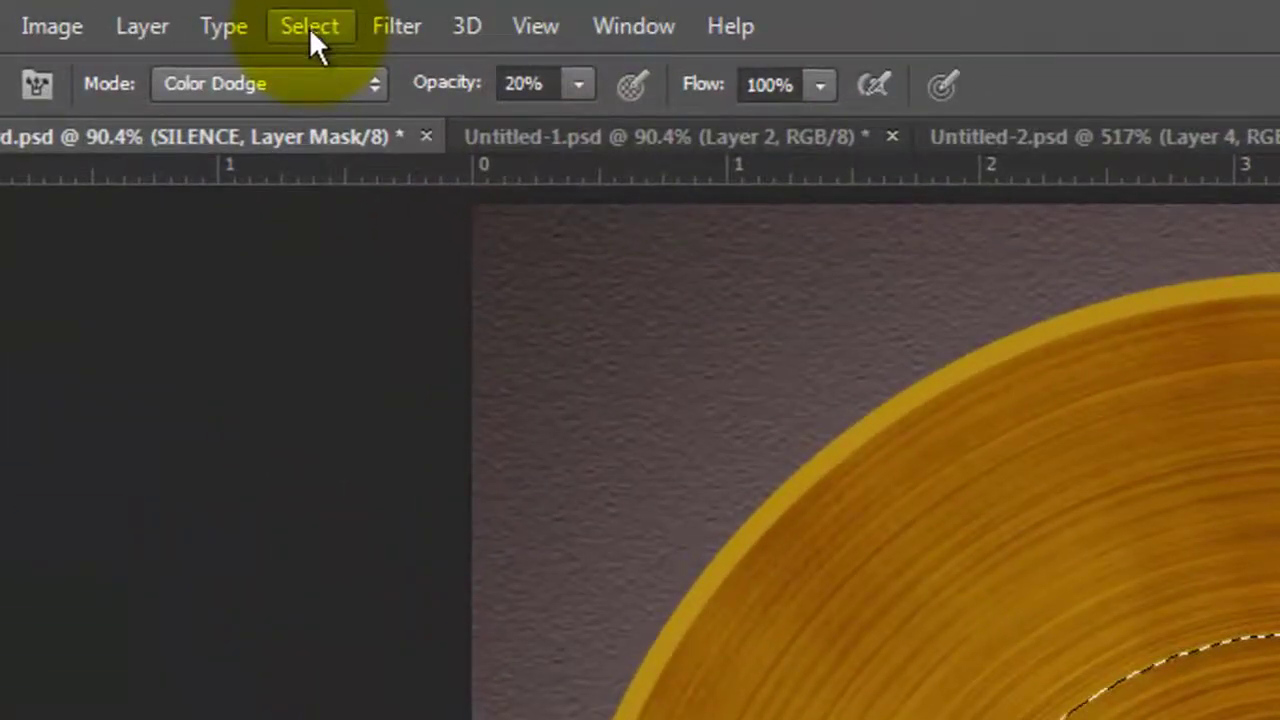
click(309, 27)
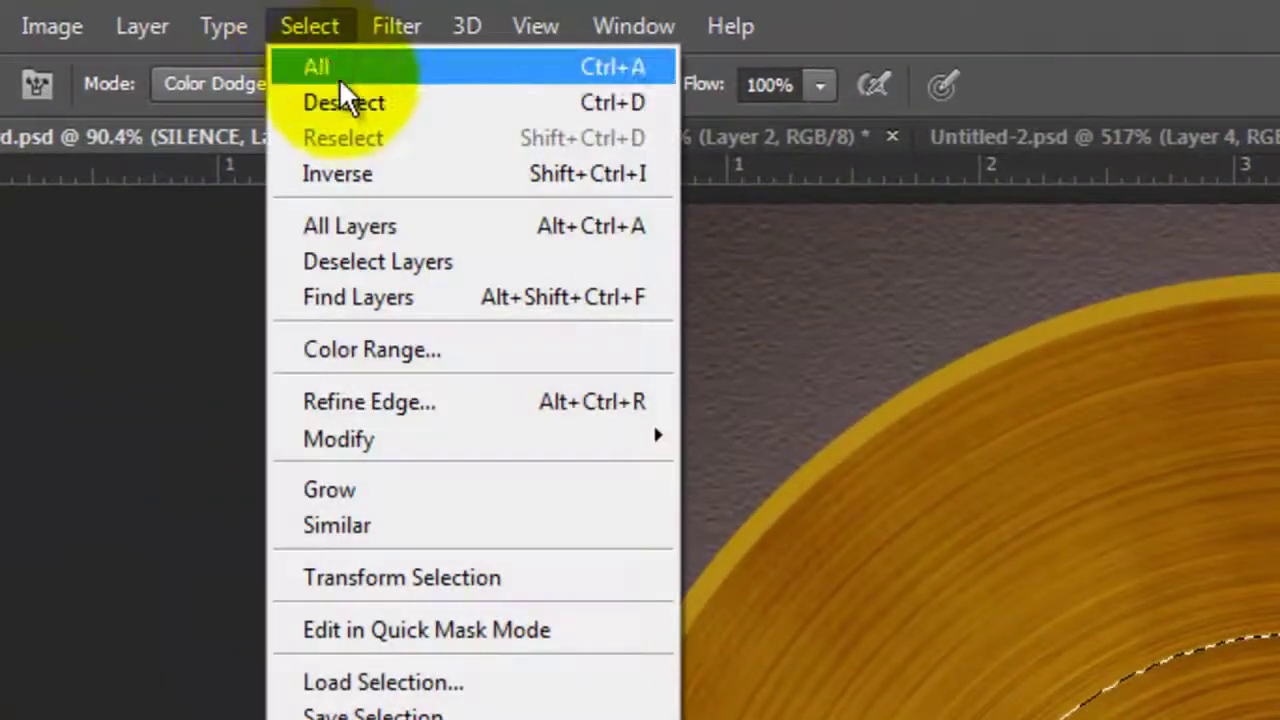
click(455, 572)
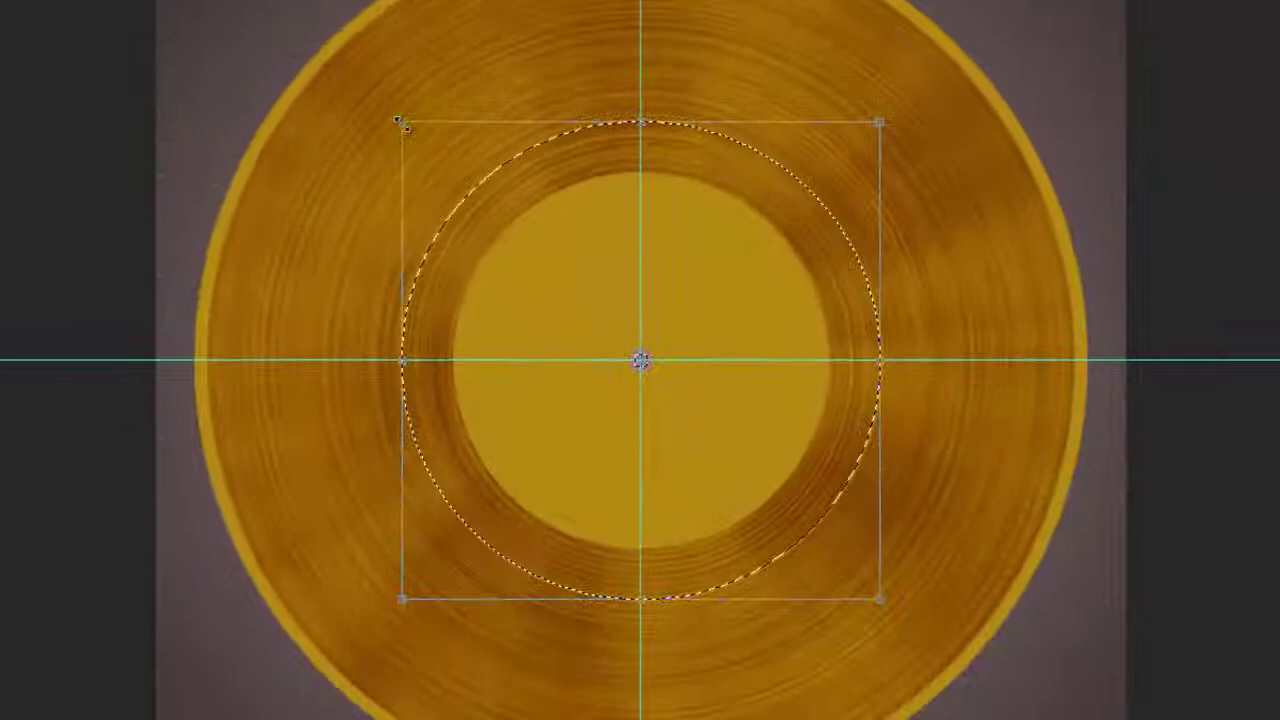
drag(561, 287, 520, 250)
key(Return)
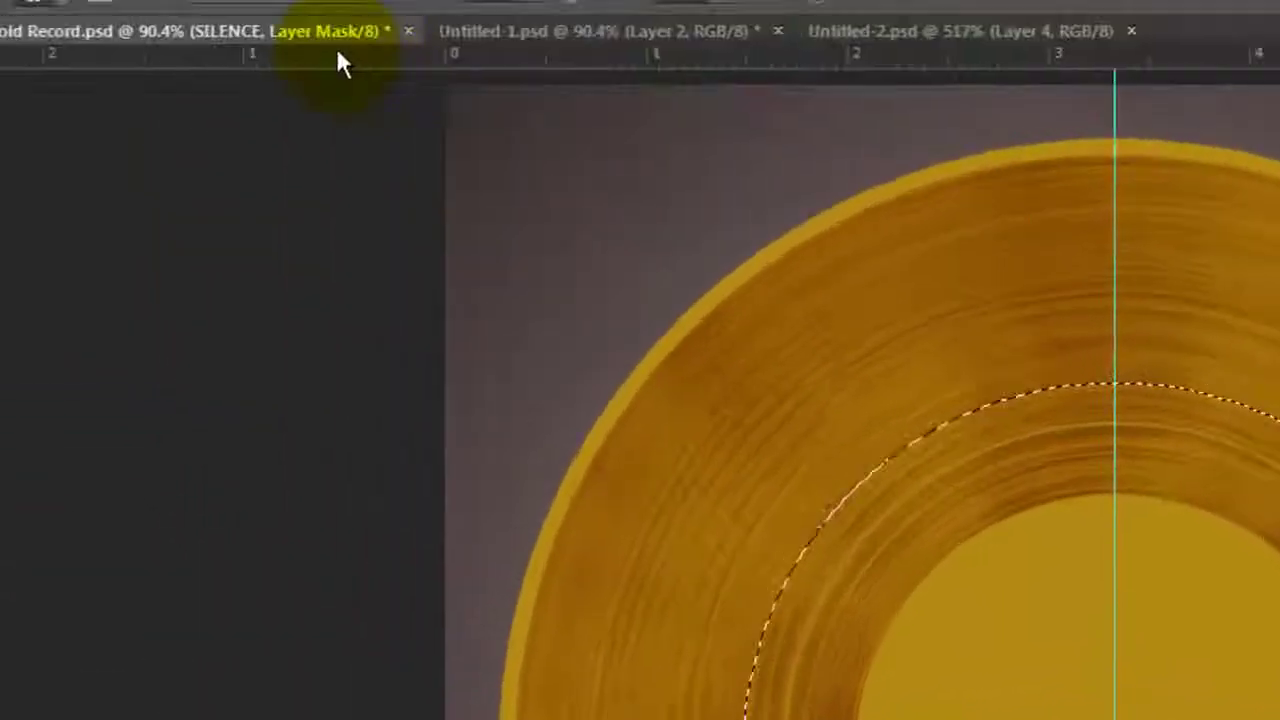
- Stroke the enlarged circular selection on the SILENCE mask with a 2 px white line, location Center, Normal mode, 100% opacity
click(130, 25)
click(221, 535)
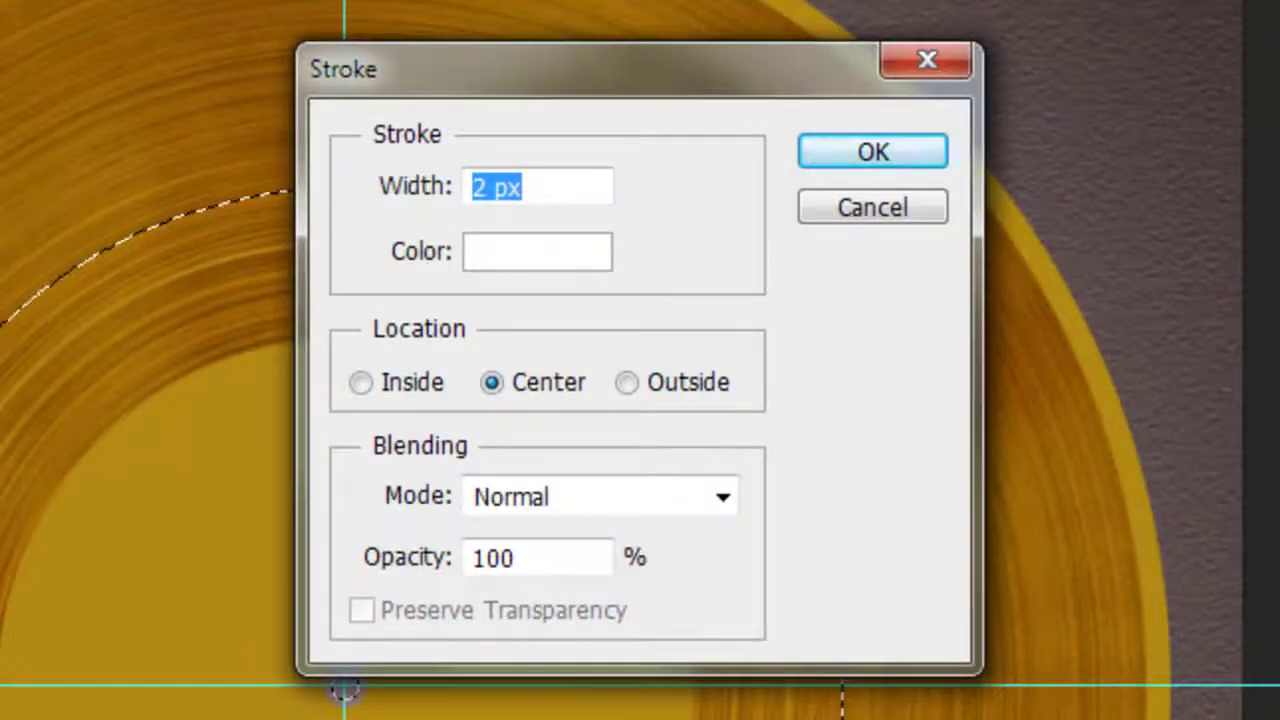
click(804, 140)
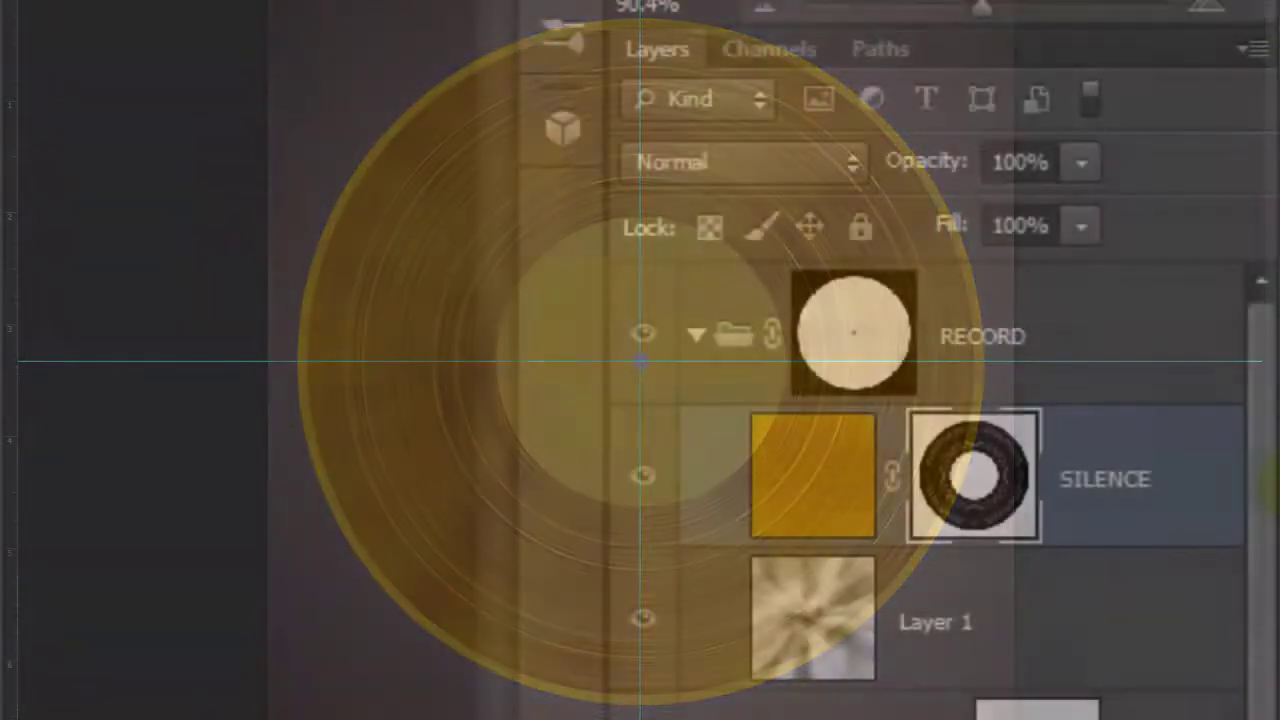
- Make the SILENCE layer's image active instead of its mask and enlarge the Brush tool's tip
click(814, 486)
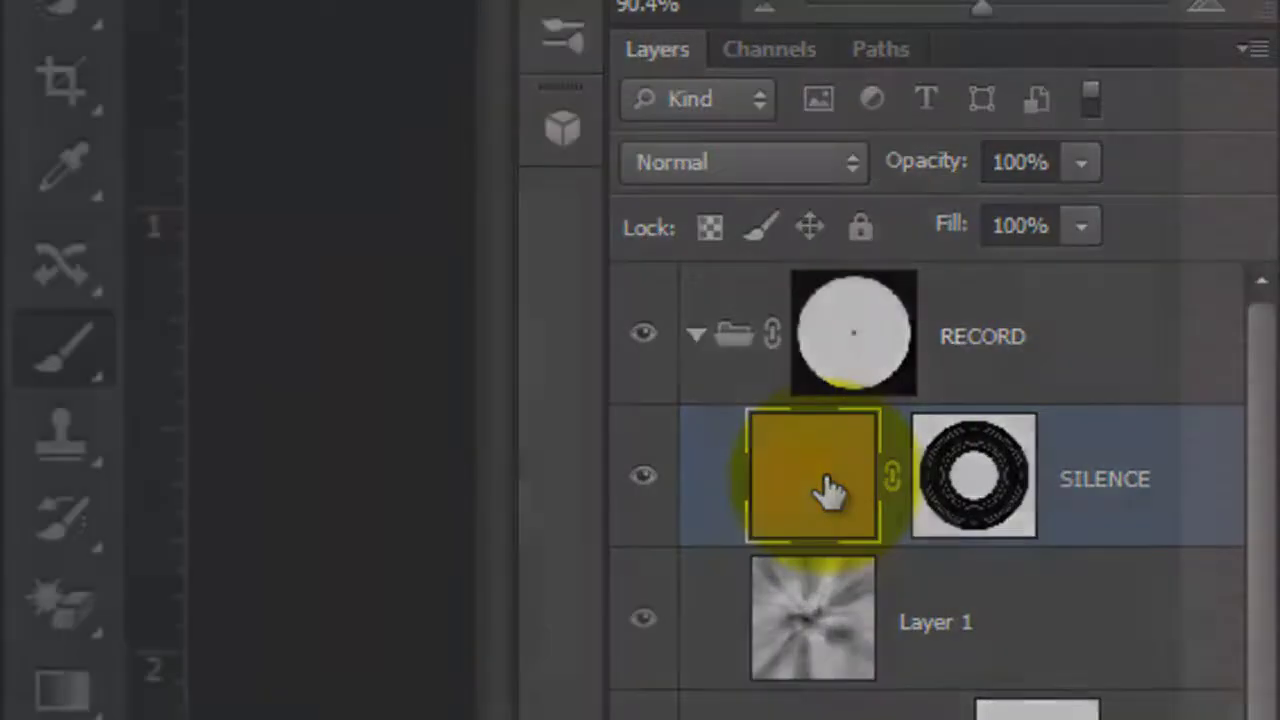
right_click(64, 345)
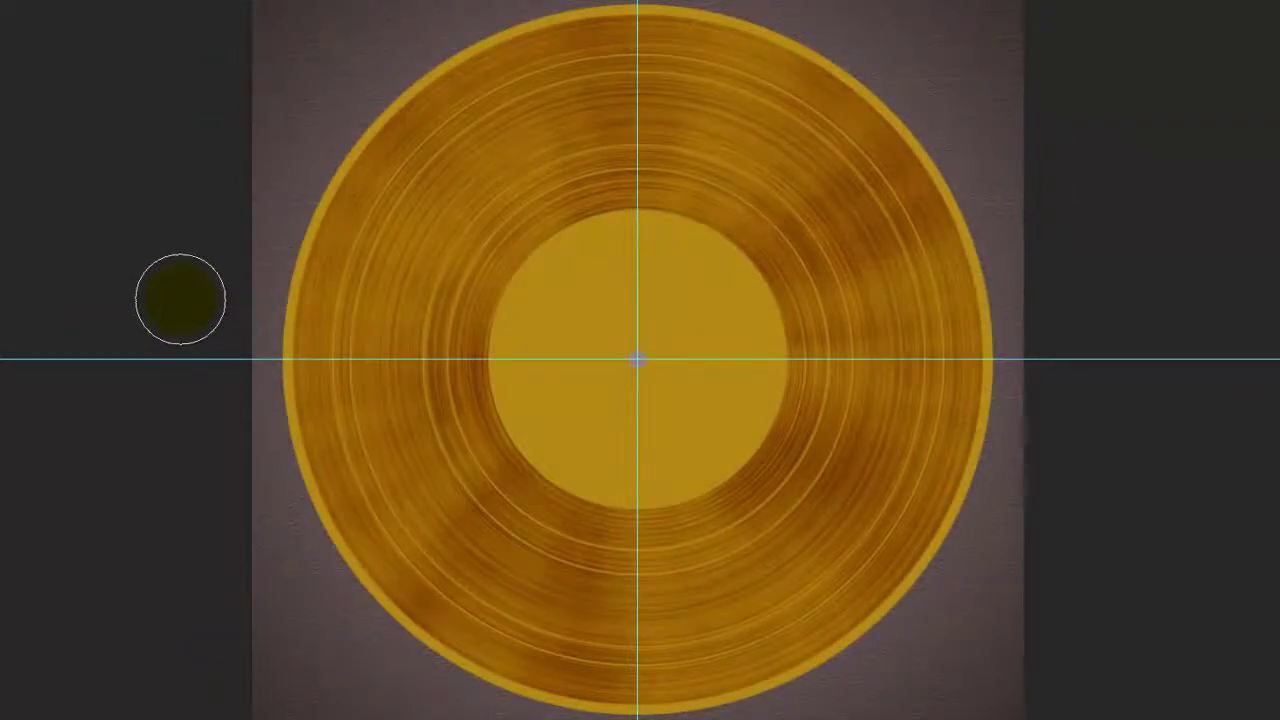
key(bracketright)
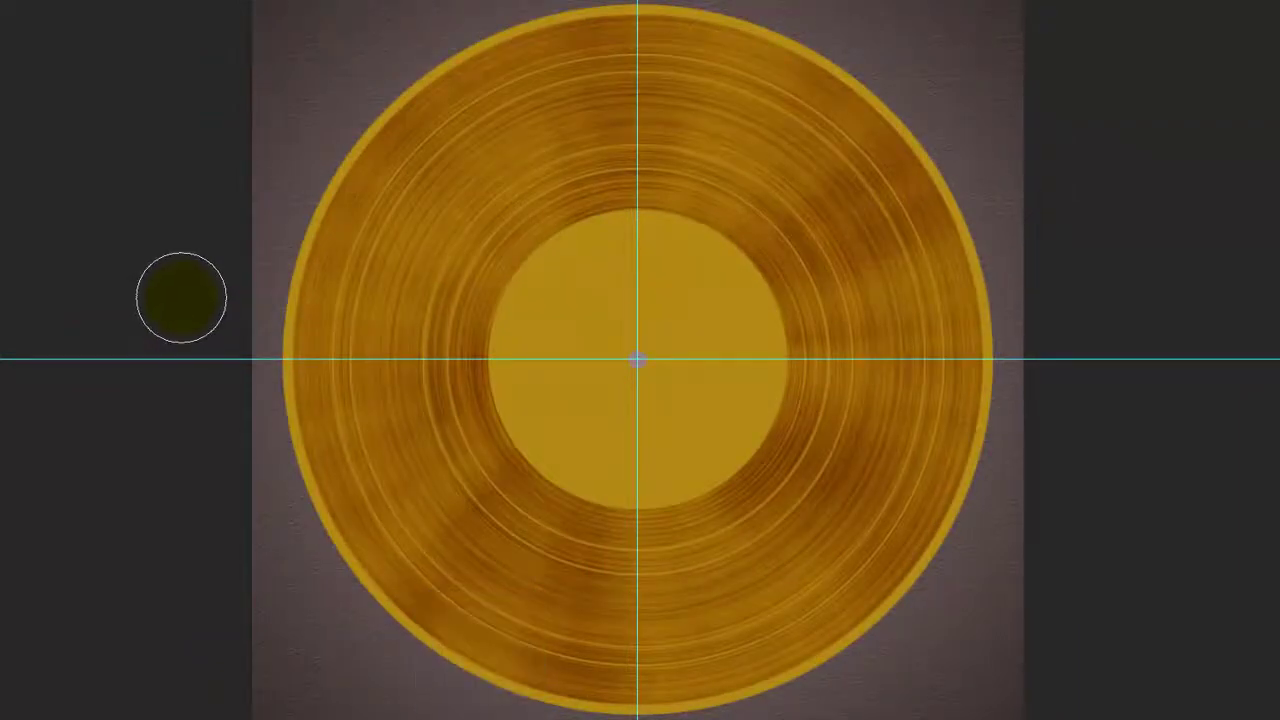
key(bracketright)
key(bracketright)
key(bracketright)
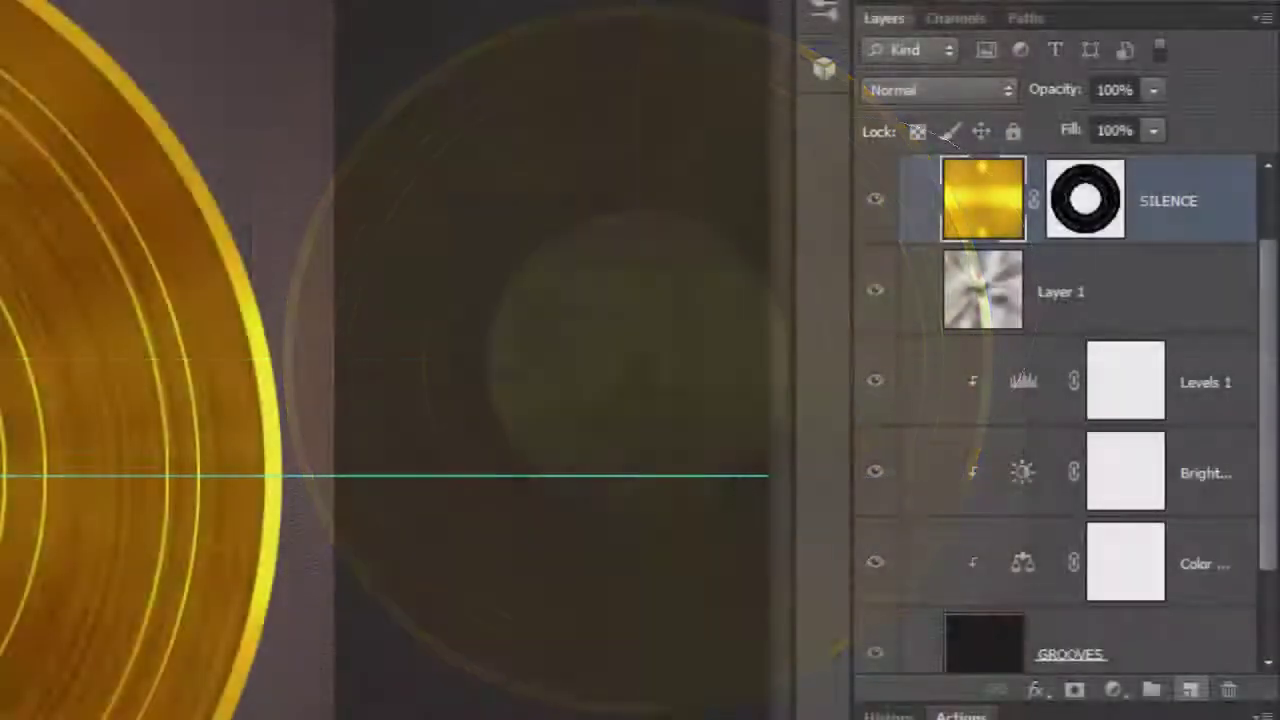
- Add a new layer above SILENCE and name it REFLECTIONS
click(1190, 690)
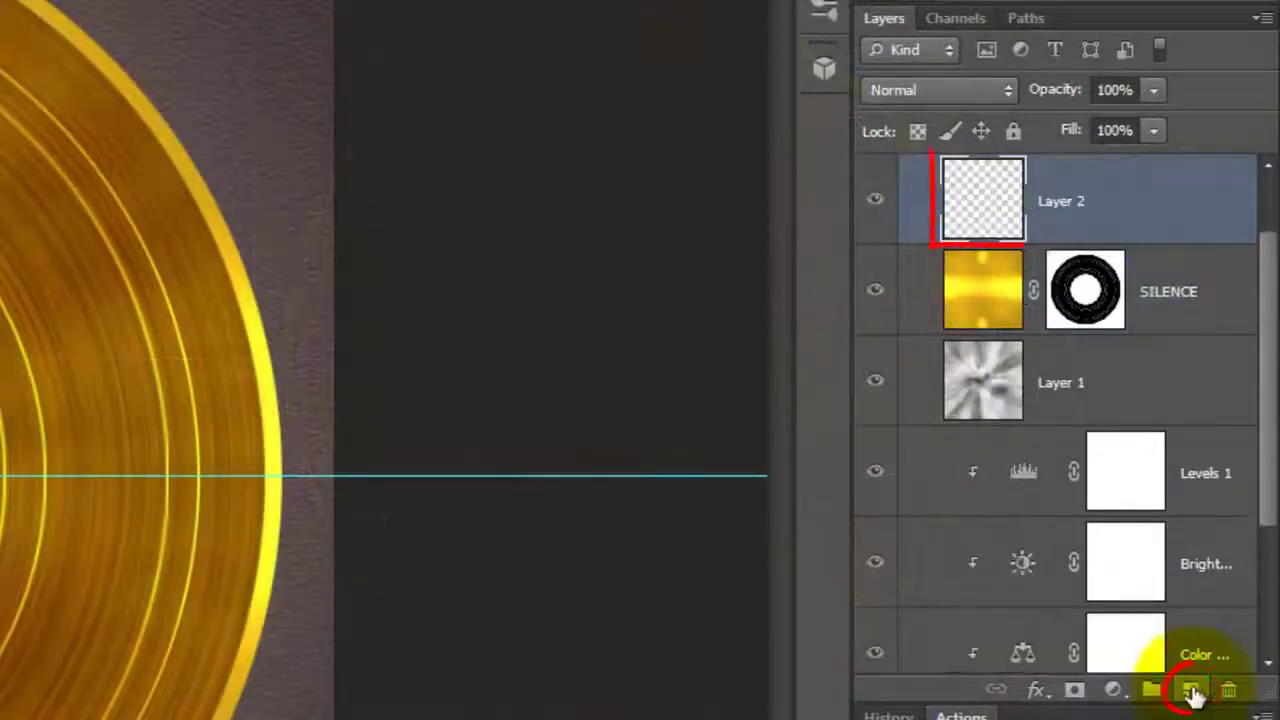
double_click(1045, 201)
text(REF)
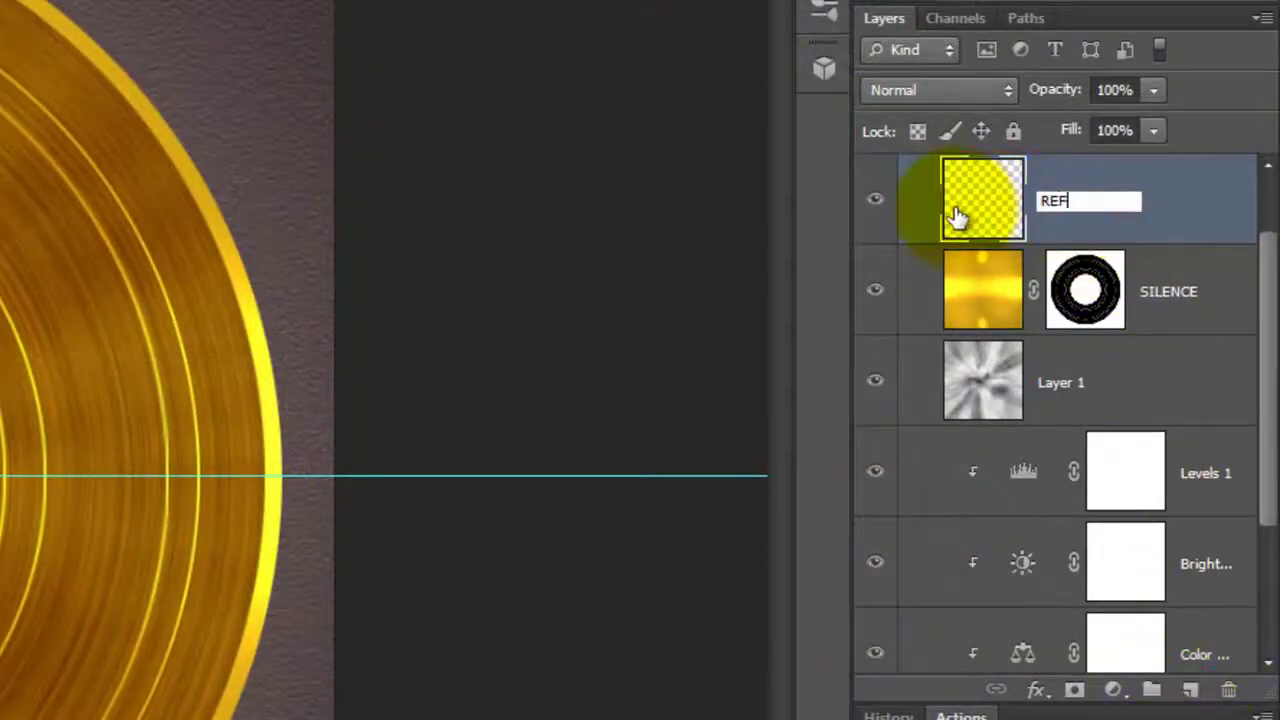
text(LECTIONS)
key(Return)
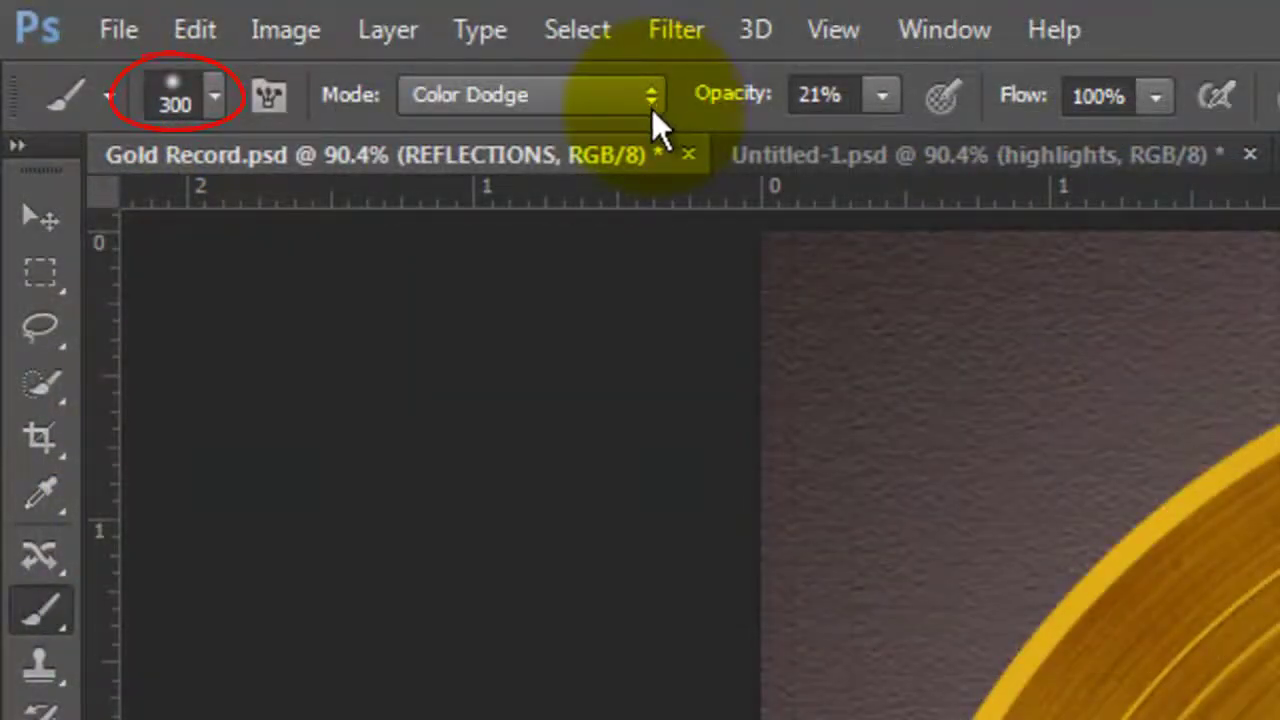
- Paint a white horizontal band through the record's center using a 300 px brush in Normal mode at 100% opacity
click(652, 109)
click(542, 135)
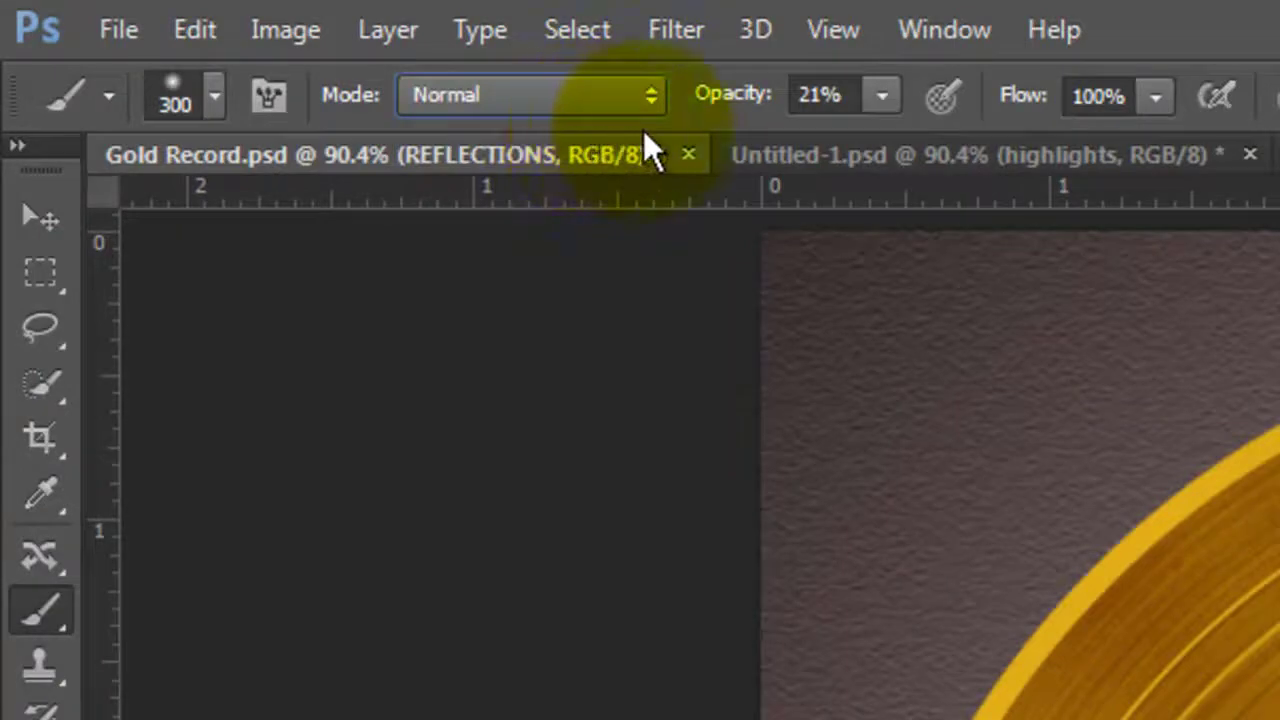
click(882, 96)
drag(878, 137, 1109, 142)
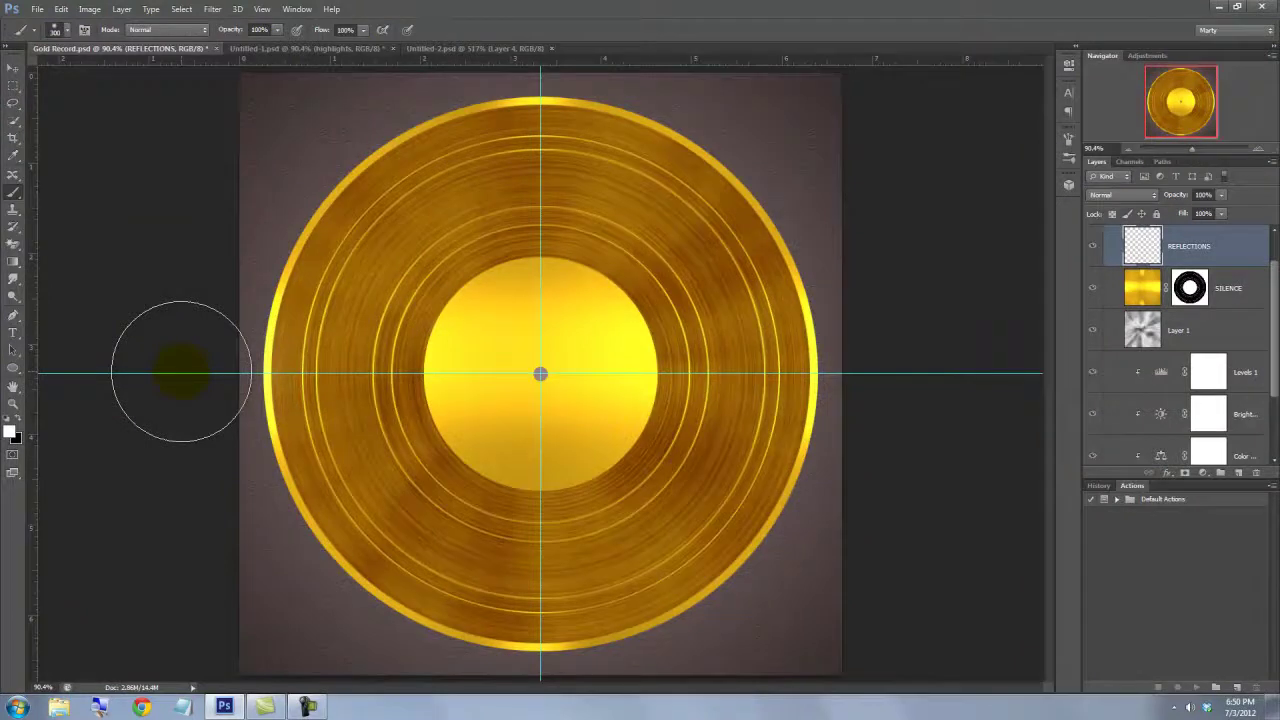
mouse_move(181, 371)
mouse_down()
mouse_move(777, 371)
mouse_move(936, 386)
mouse_up()
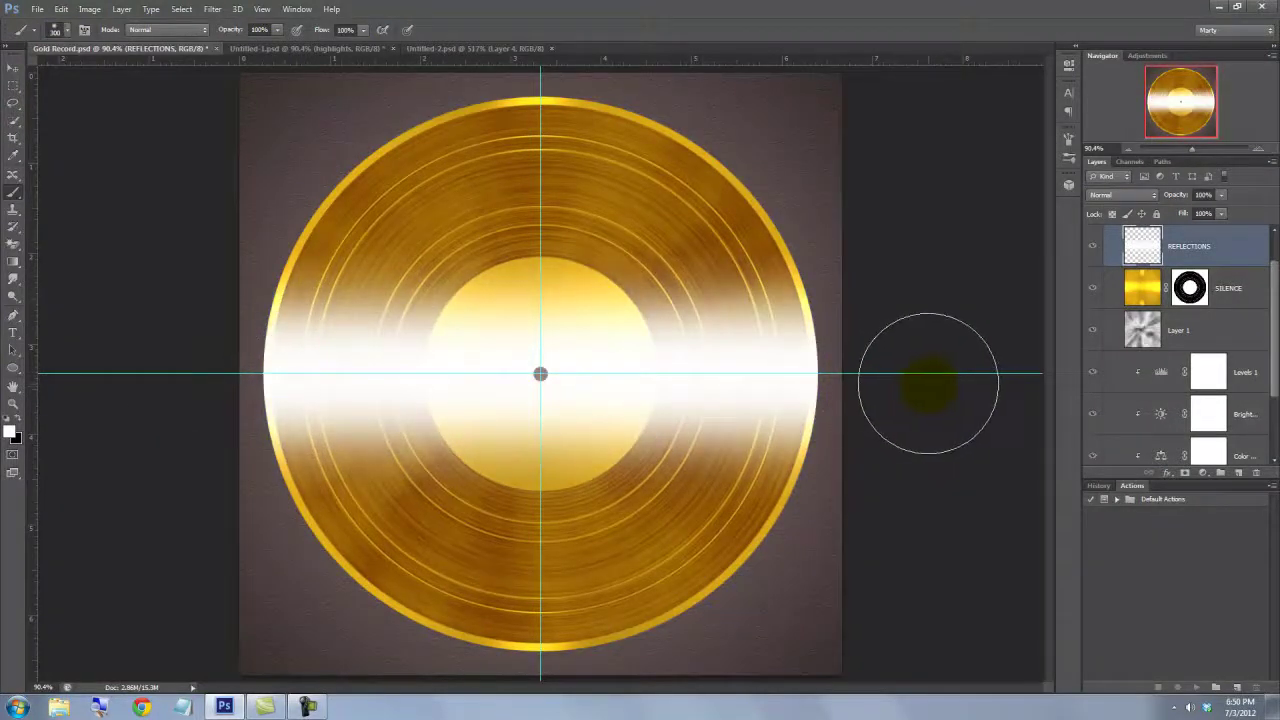
- Transform the white band in Perspective, pinching its right end to a point and widening its left end
key(ctrl+t)
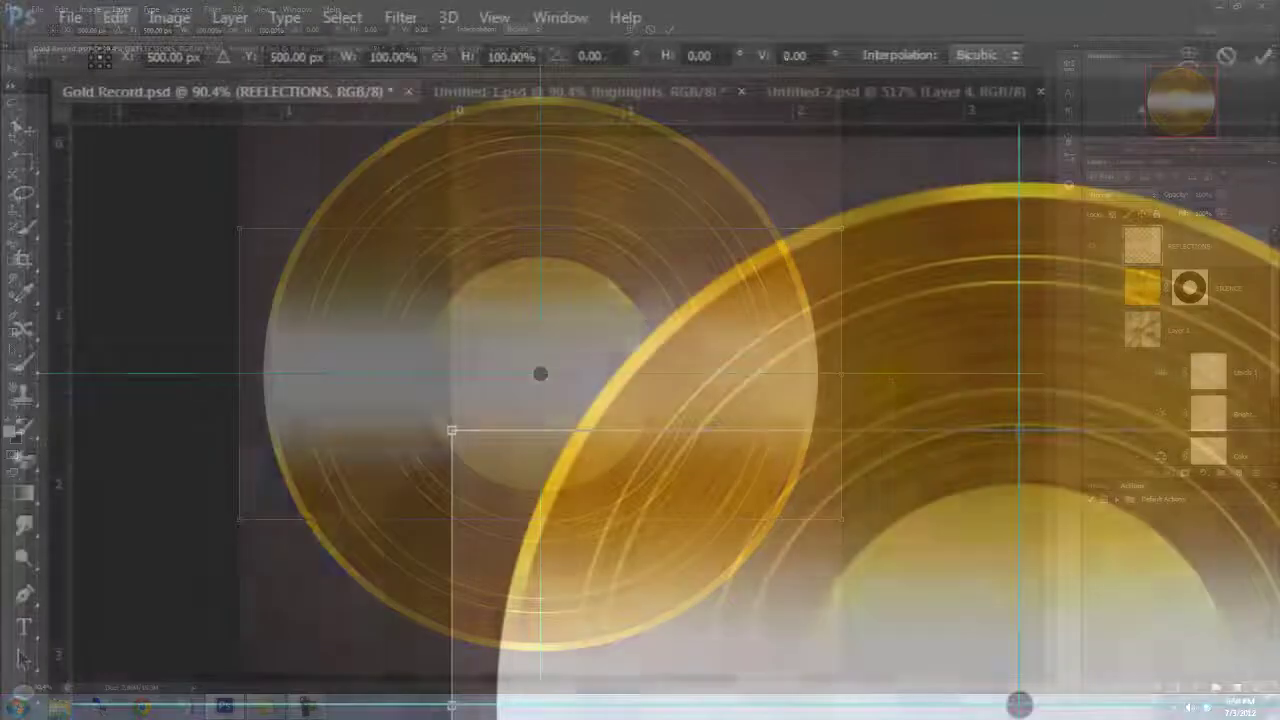
click(60, 12)
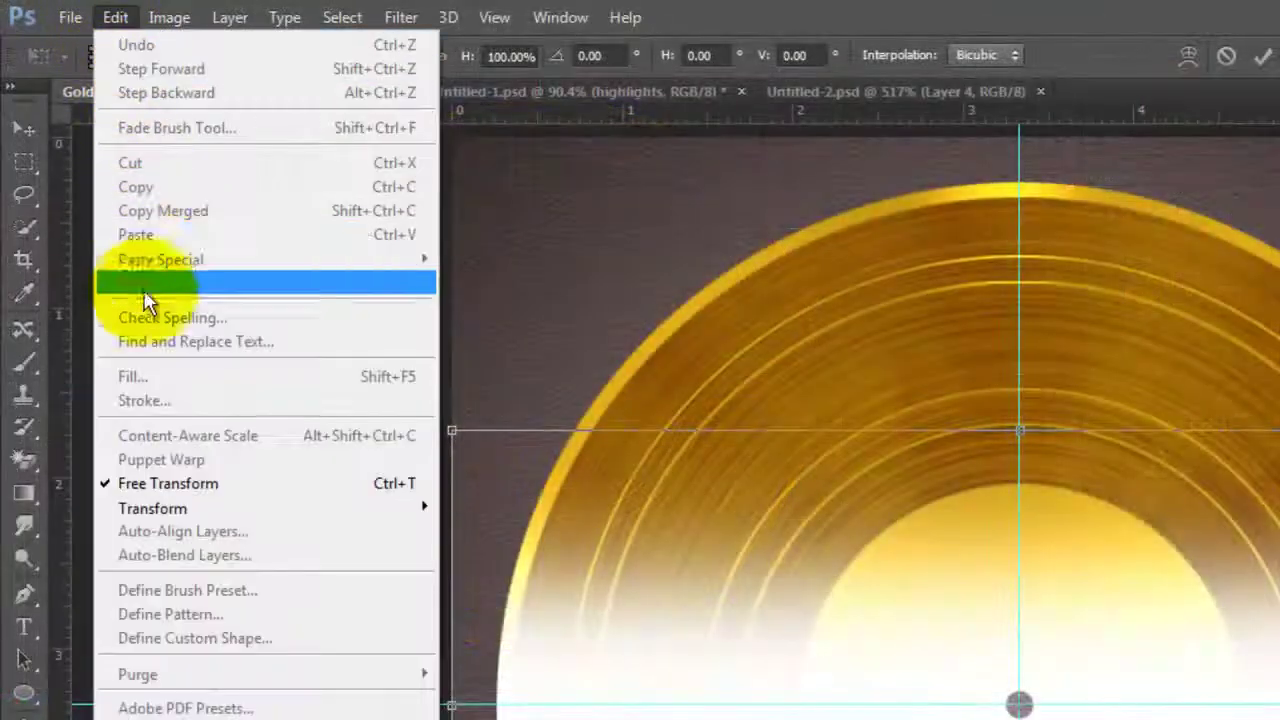
mouse_move(168, 511)
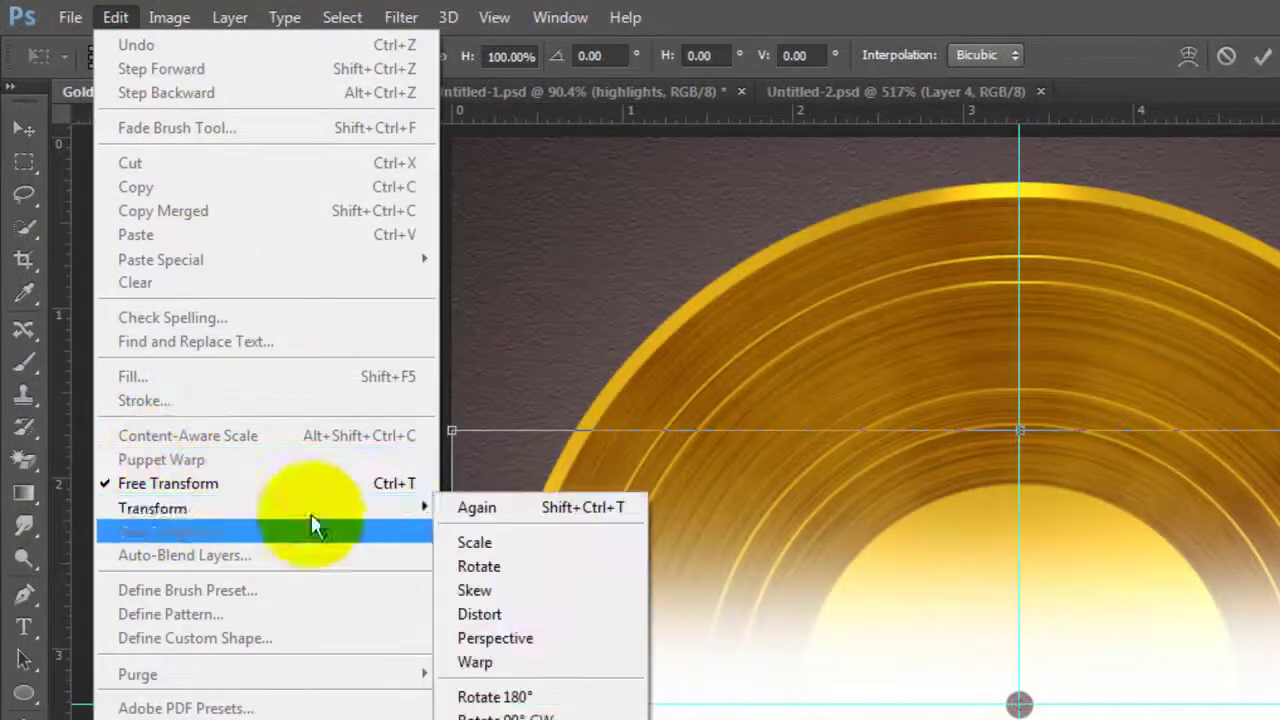
click(516, 637)
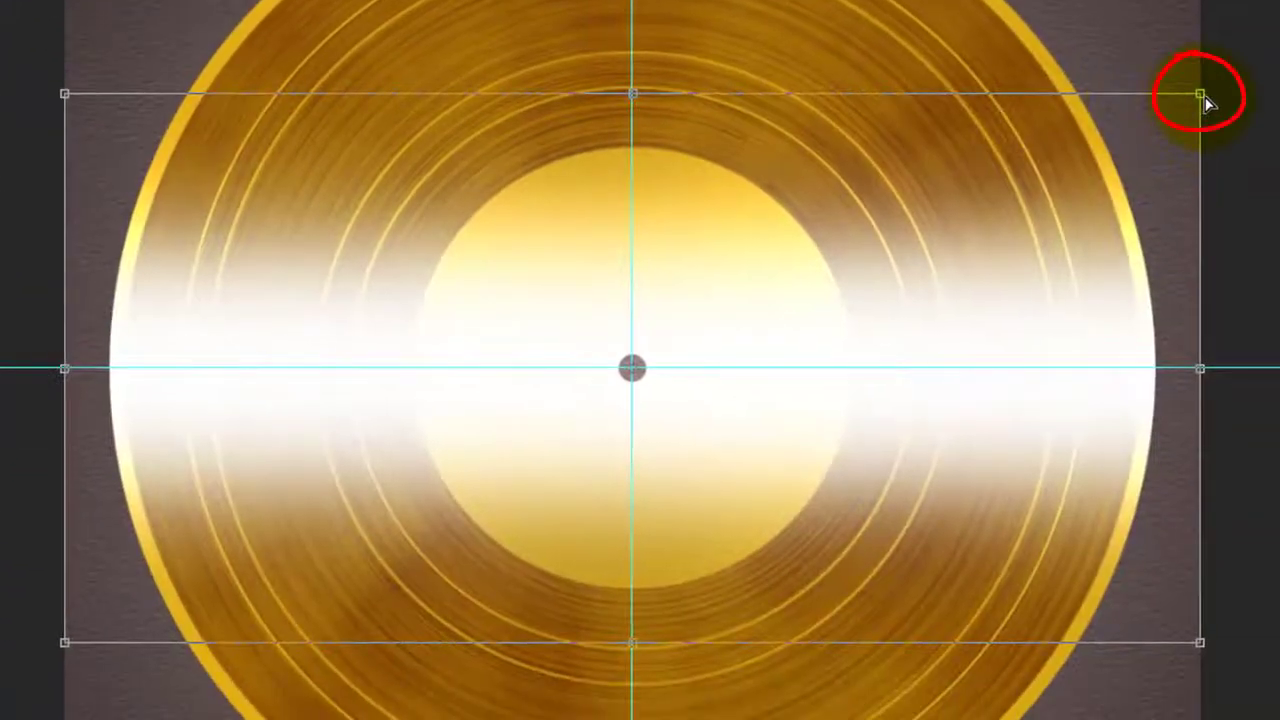
drag(1203, 97, 1175, 372)
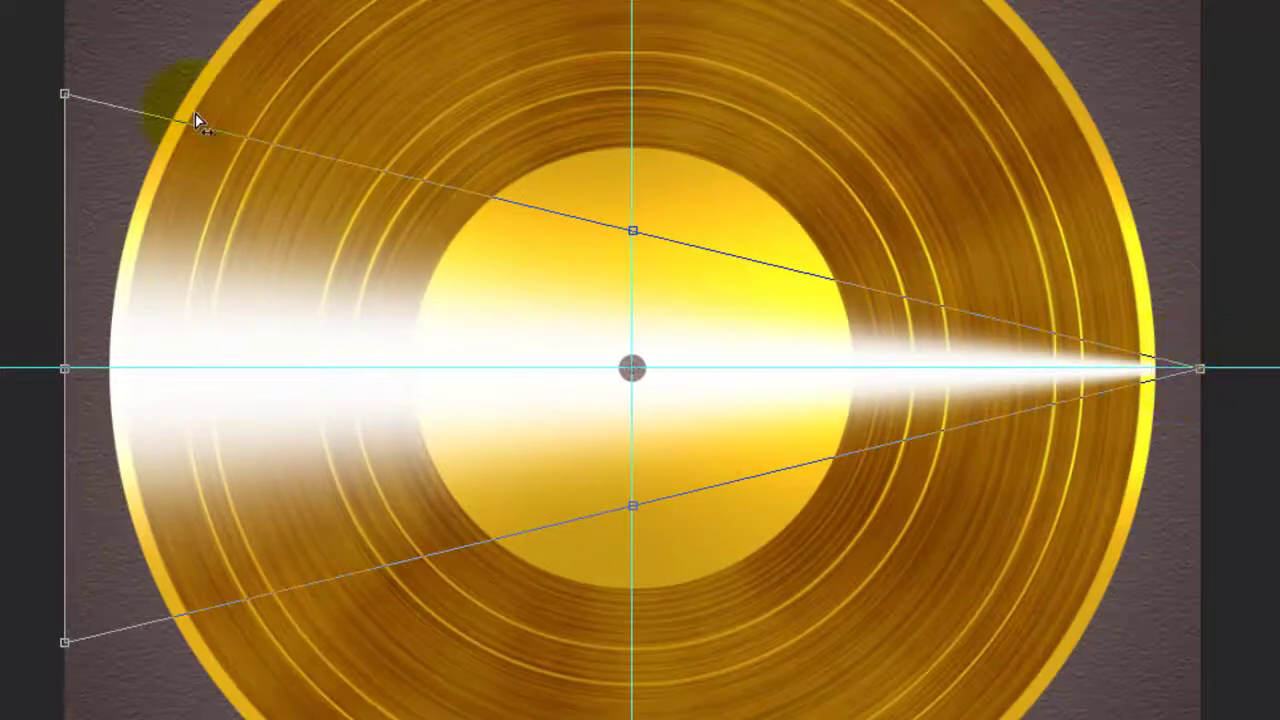
drag(72, 95, 248, 26)
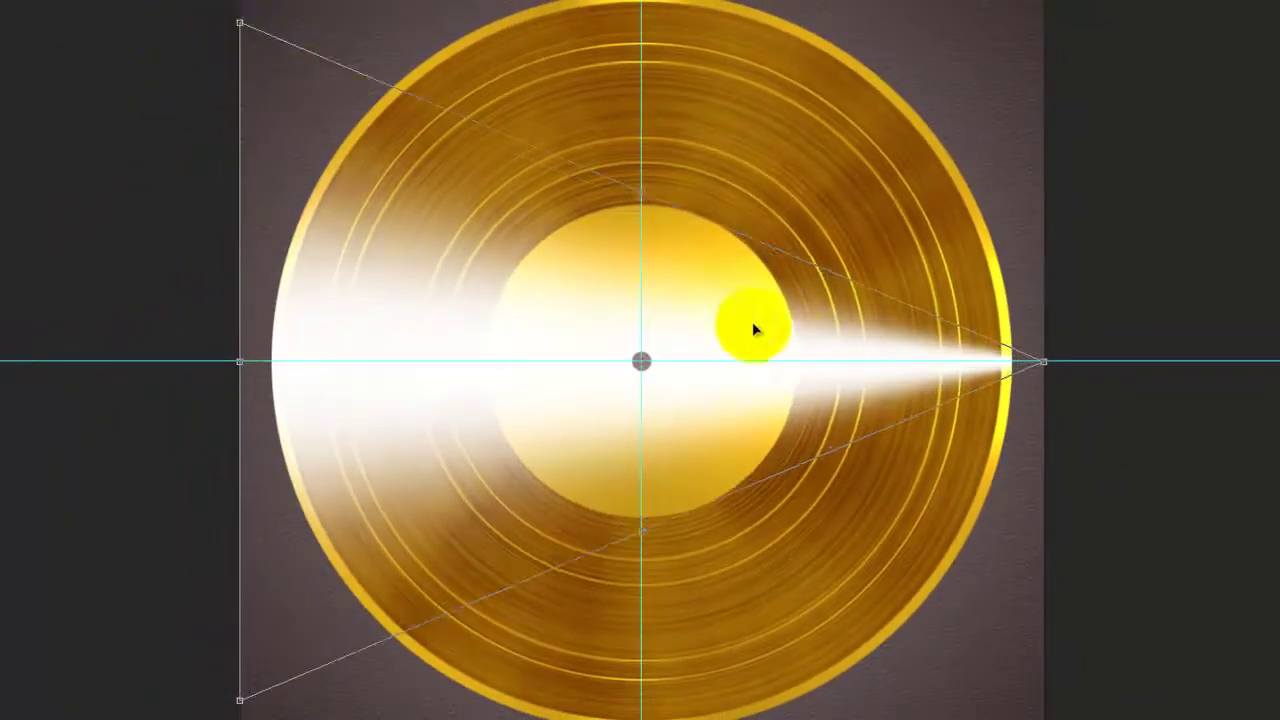
- Move the tapered white beam left so its tip meets the record's center hole, and apply the transform
click(799, 335)
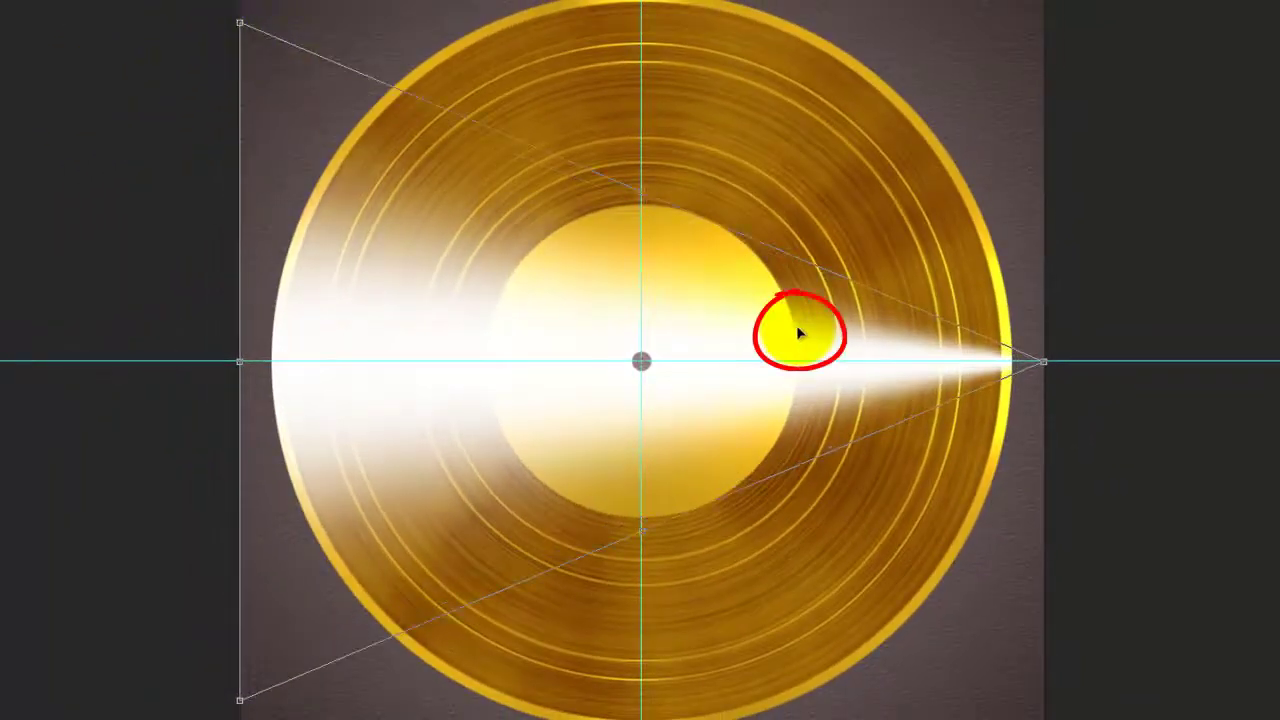
drag(799, 335, 409, 318)
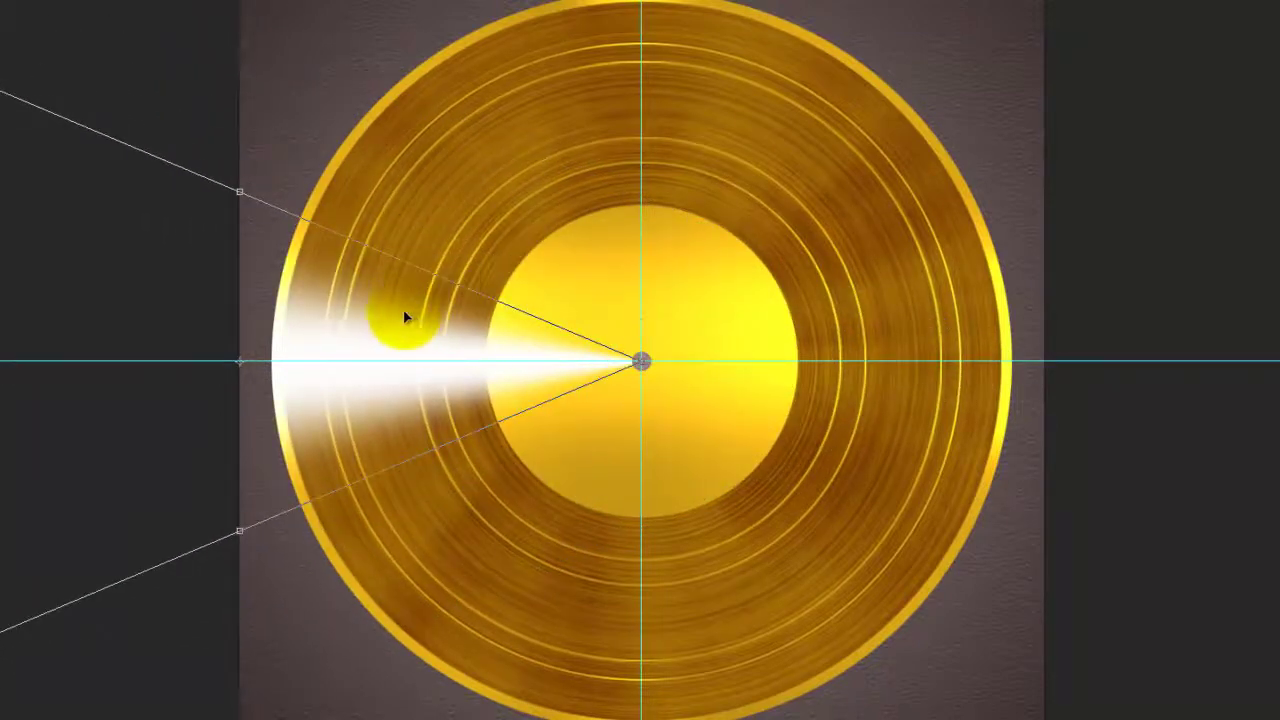
key(Return)
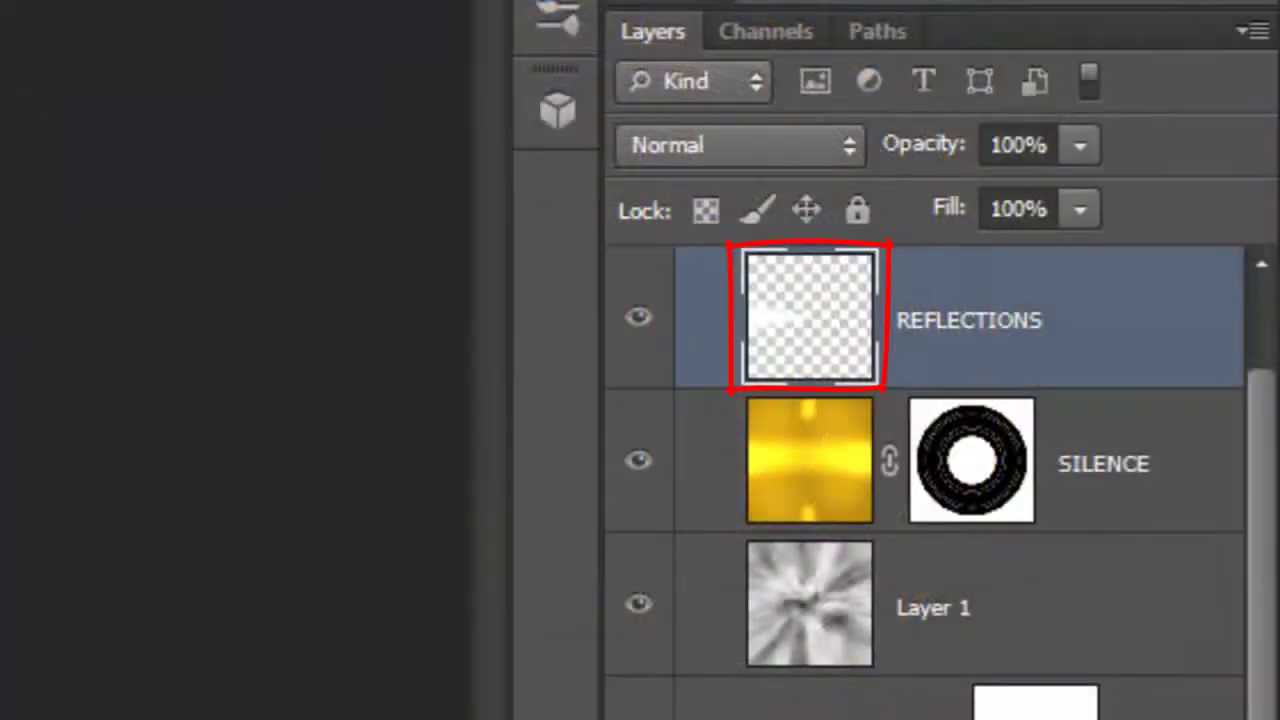
- Duplicate the REFLECTIONS layer, flip the copy horizontally, and move it onto the record's right half with its tip at the center
key(ctrl+j)
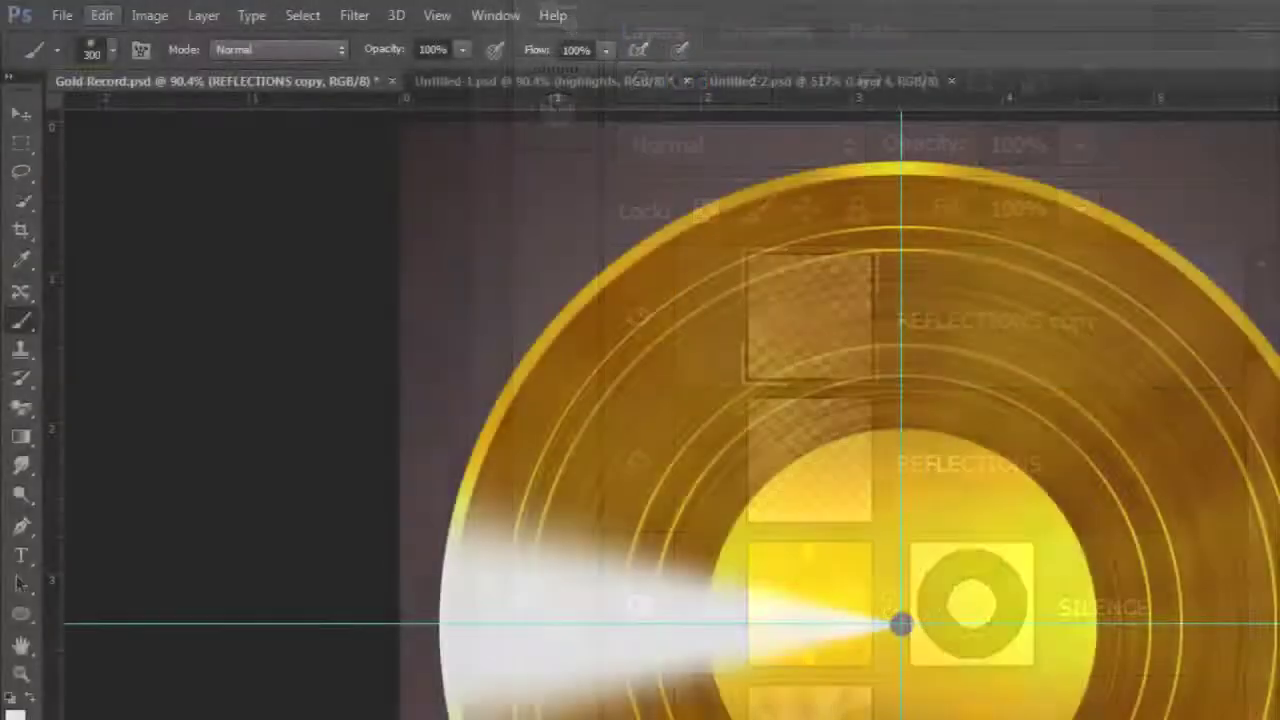
click(102, 16)
mouse_move(150, 458)
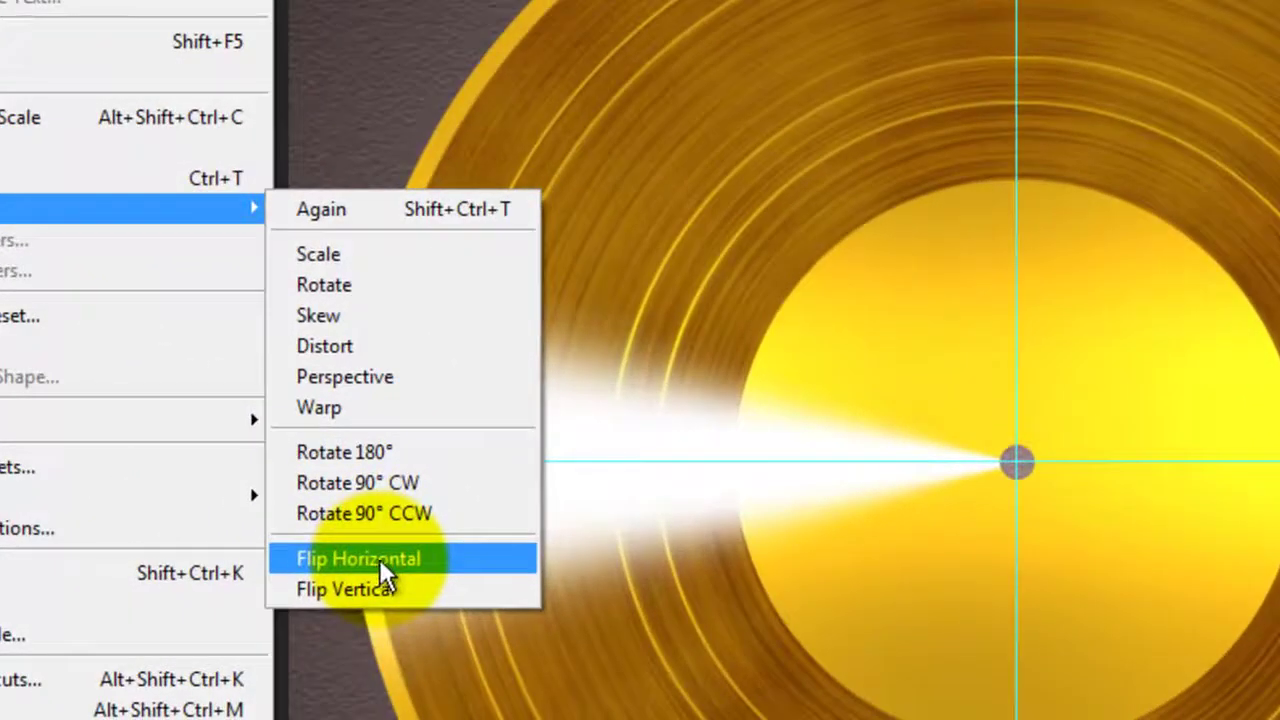
click(459, 693)
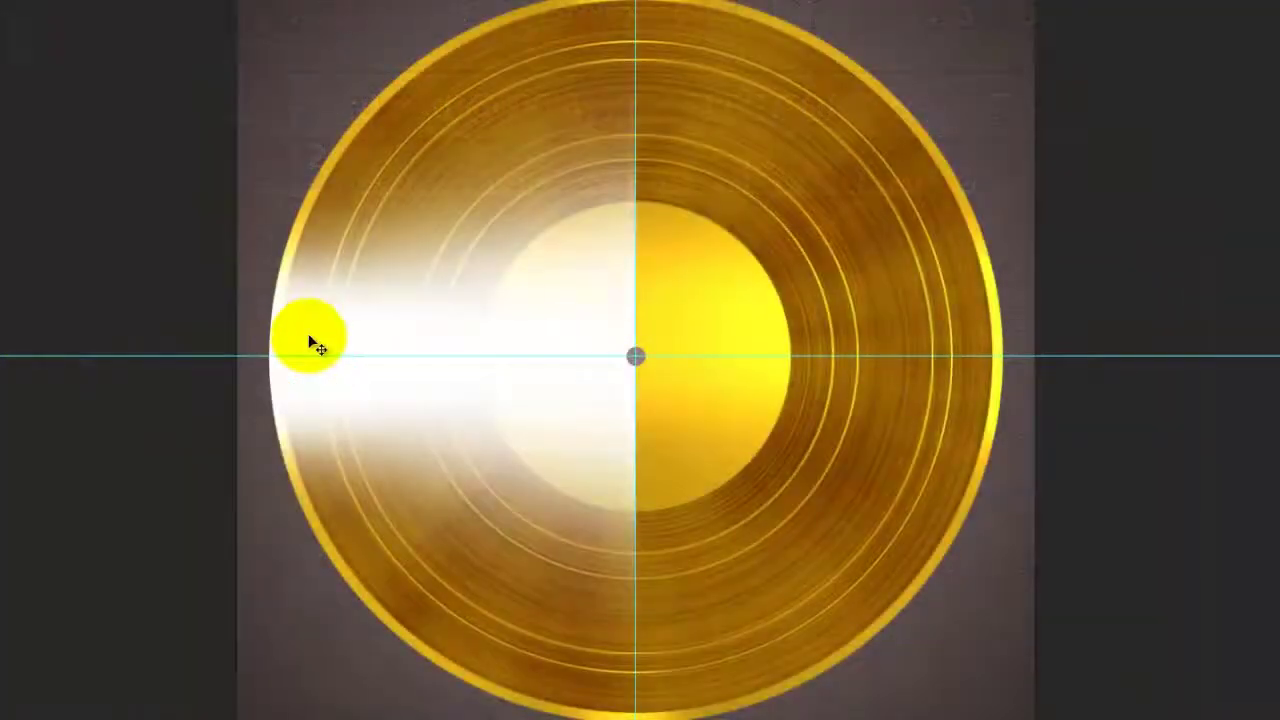
drag(310, 343, 1118, 388)
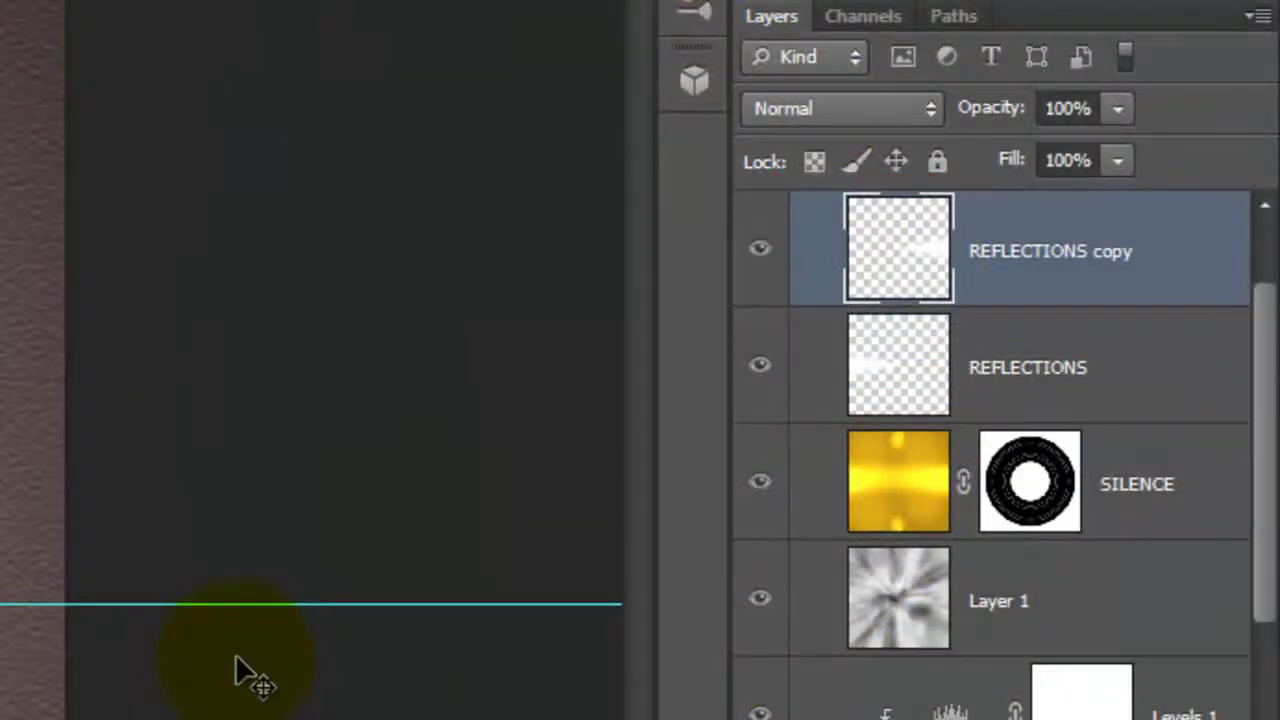
- Merge the REFLECTIONS copy with the original REFLECTIONS layer and set the blend mode to Soft Light
key(ctrl+e)
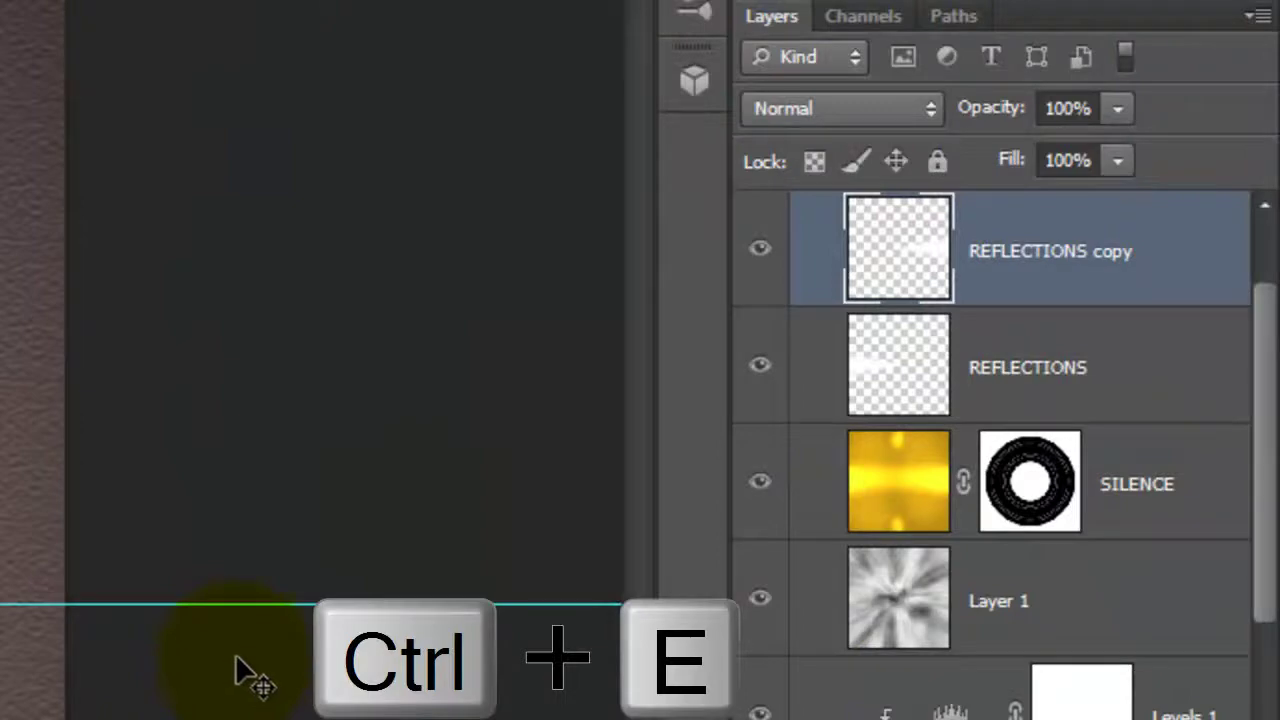
click(912, 108)
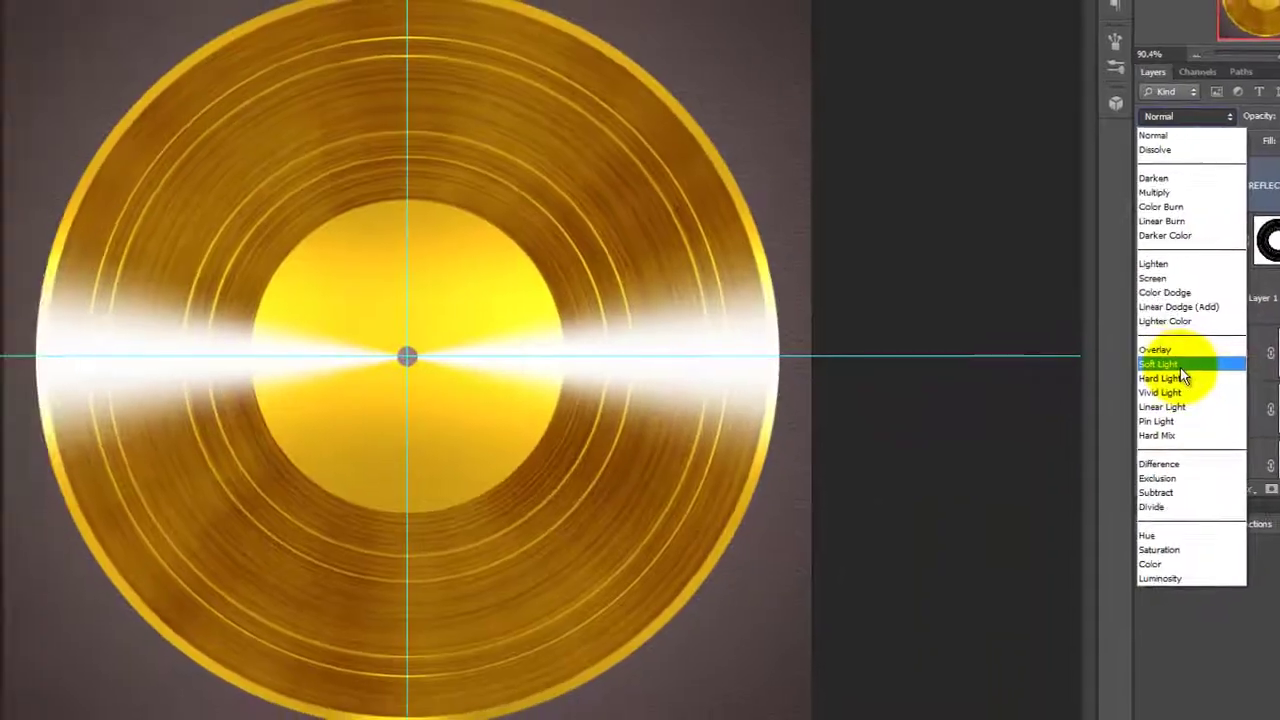
click(827, 621)
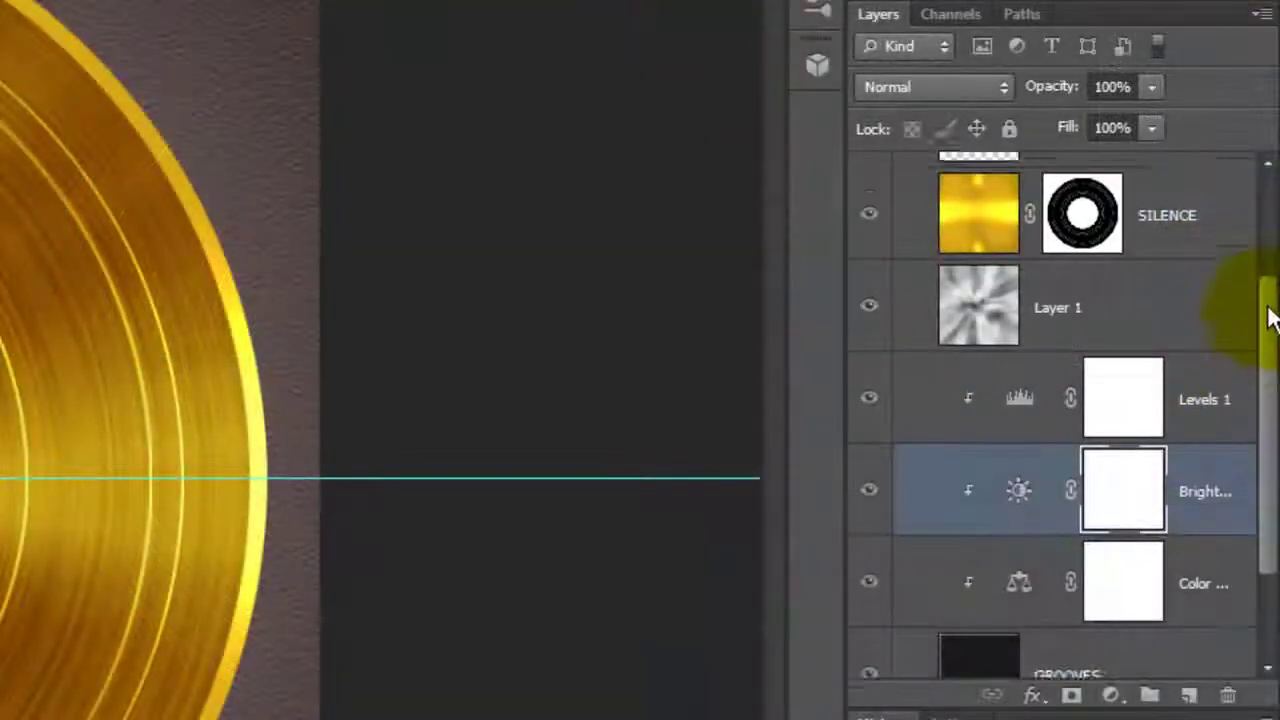
- Add a Drop Shadow to the RECORD group with the opacity set to 30%
scroll(1279, 255, up, 2)
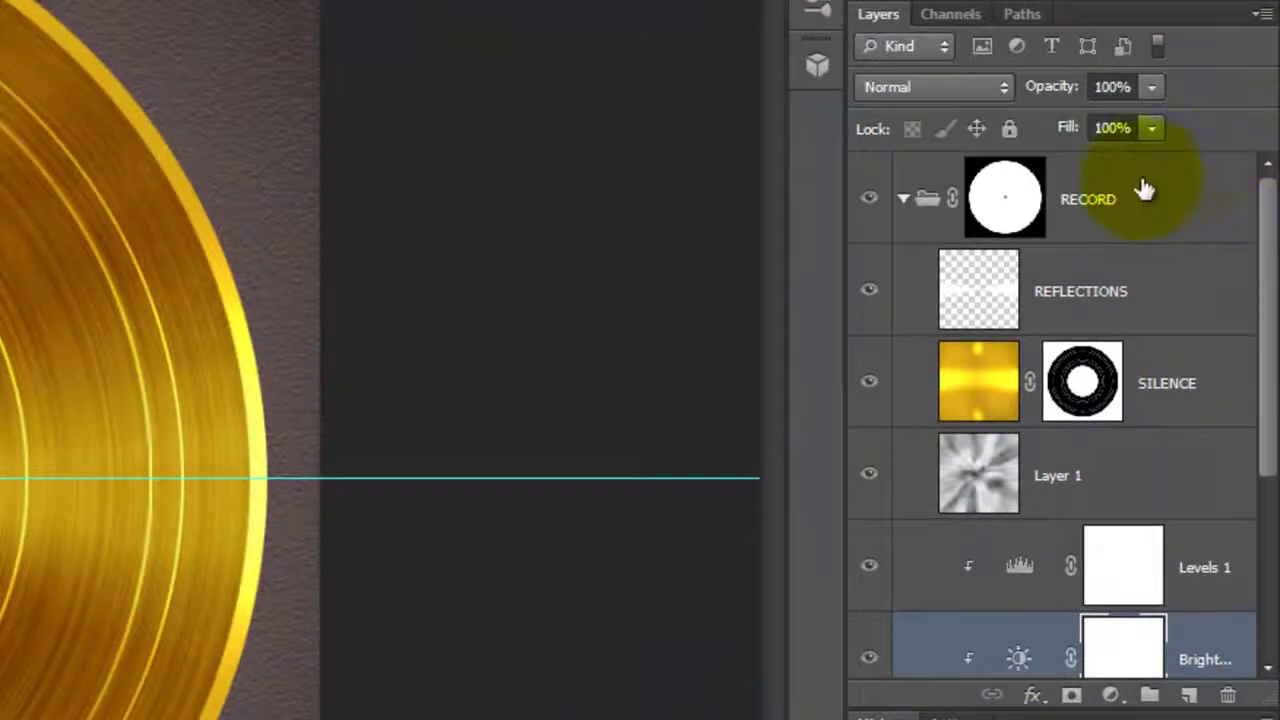
click(1027, 210)
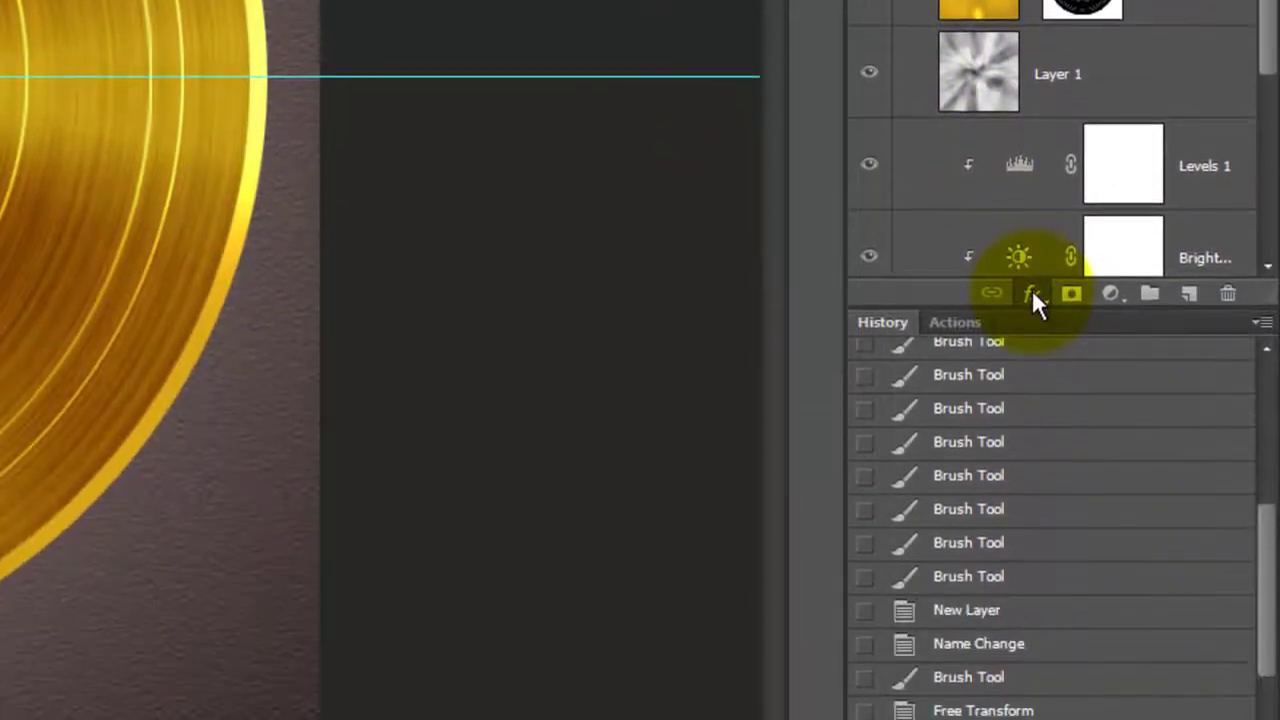
click(1032, 696)
click(1092, 650)
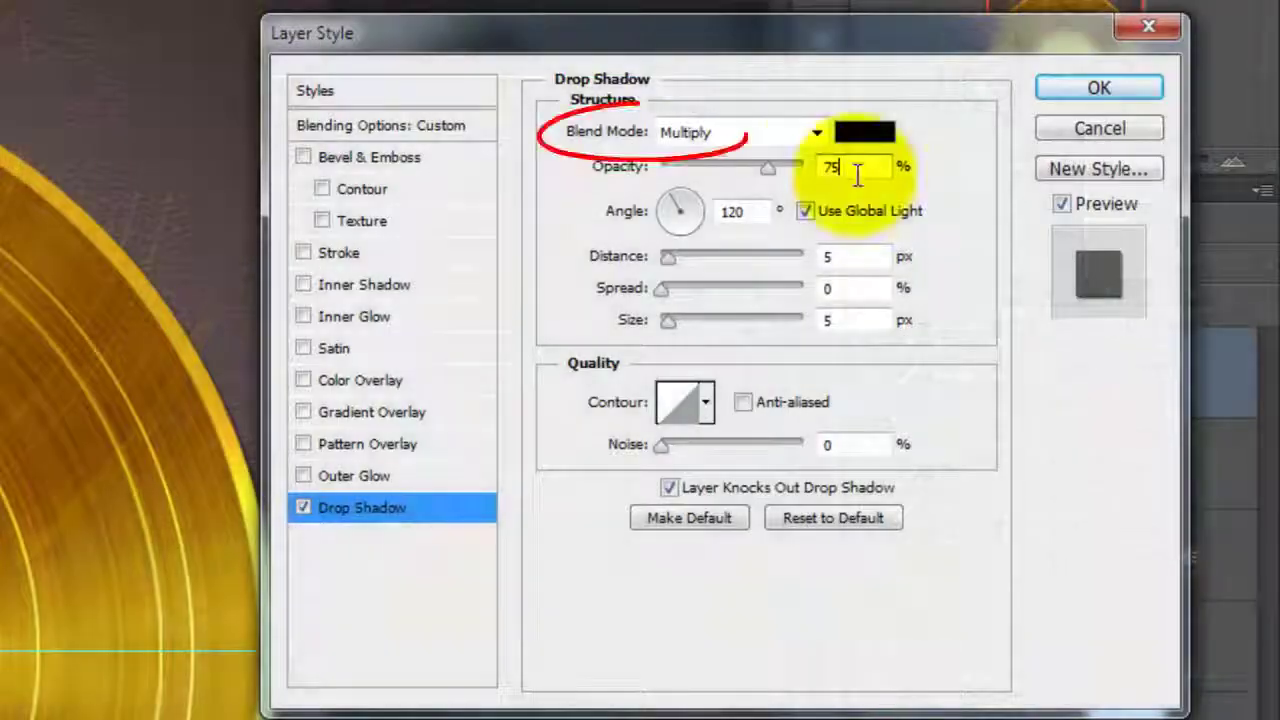
click(857, 170)
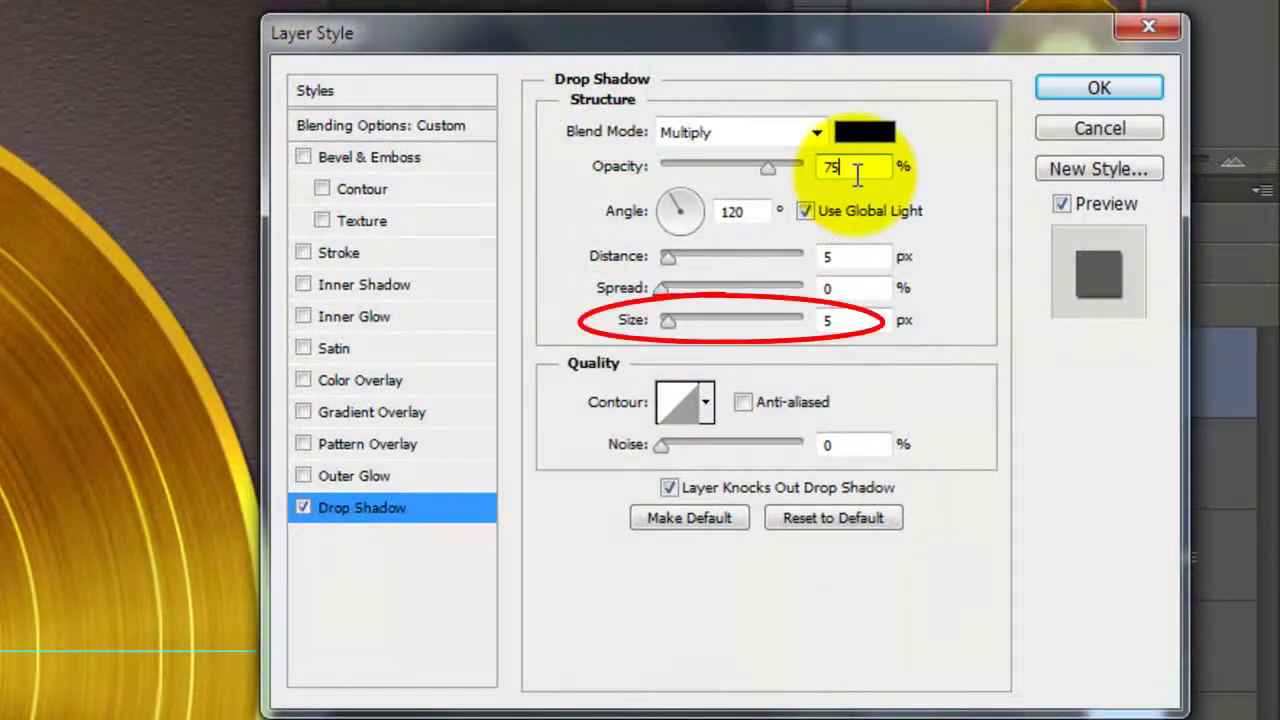
double_click(855, 167)
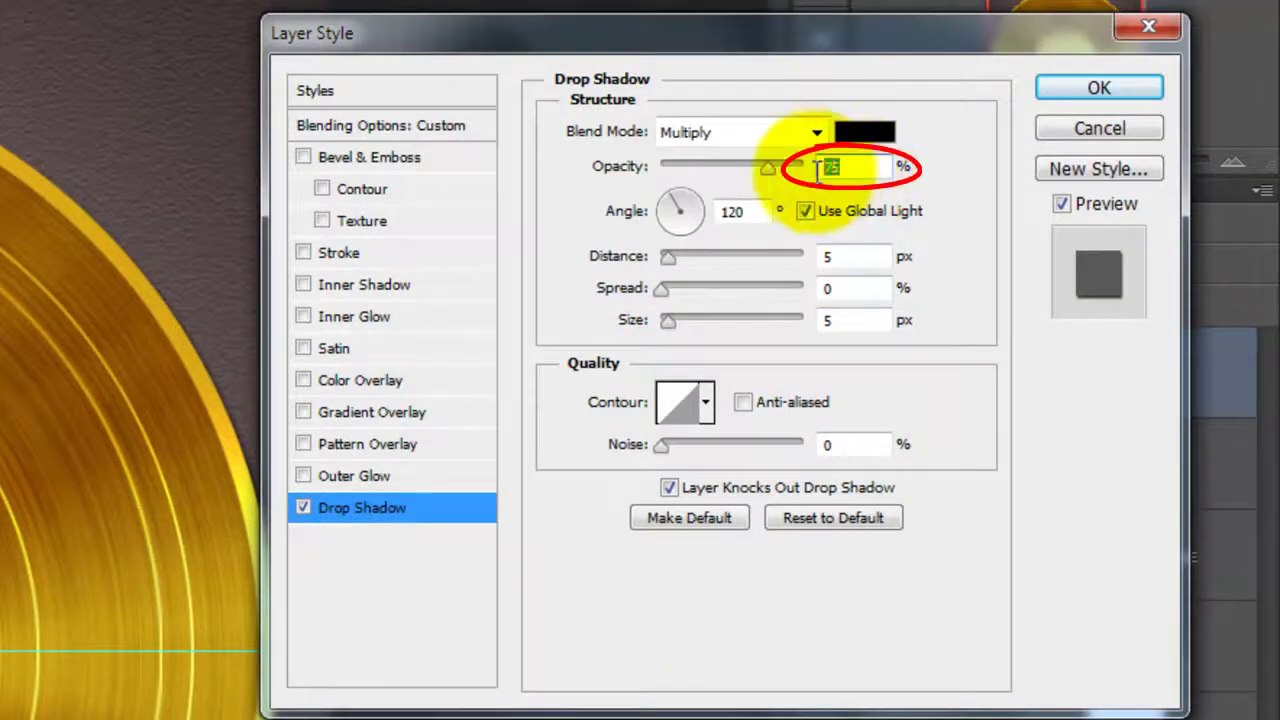
text(30)
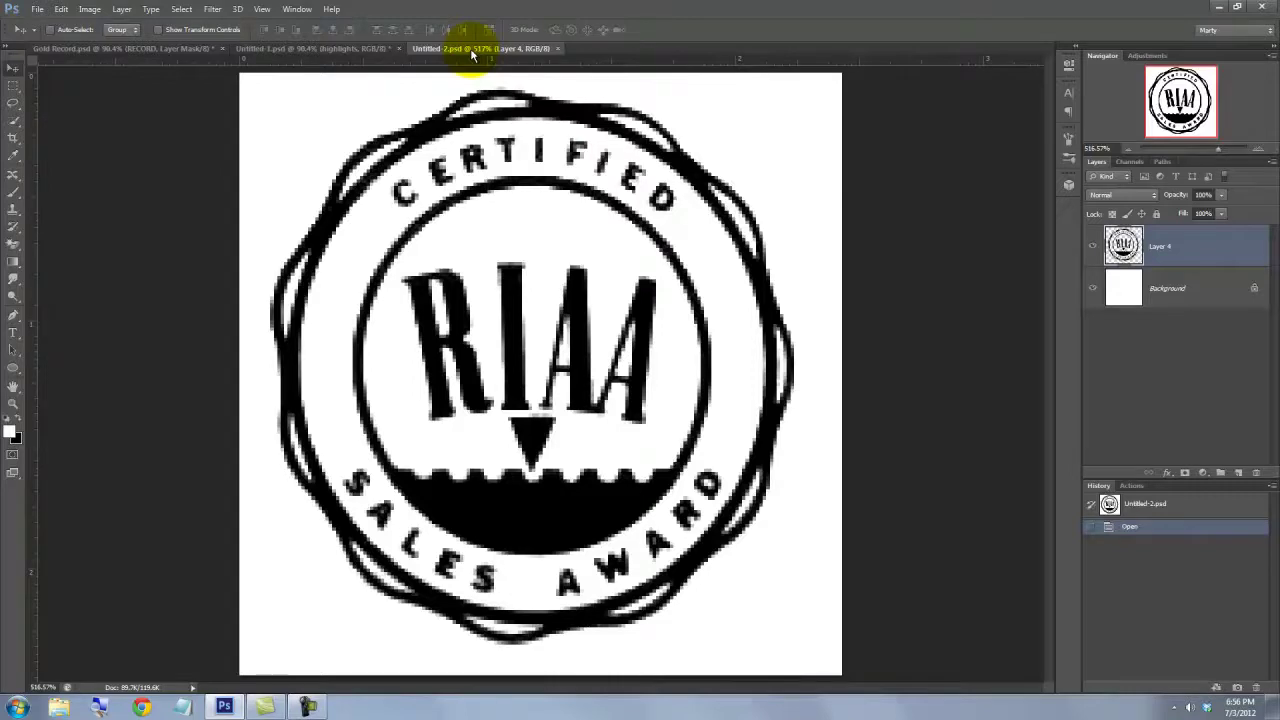
- Hide the white background in Untitled-2.psd and copy the RIAA logo layer into Gold Record.psd, placing it near the artwork's lower-right corner
click(1092, 289)
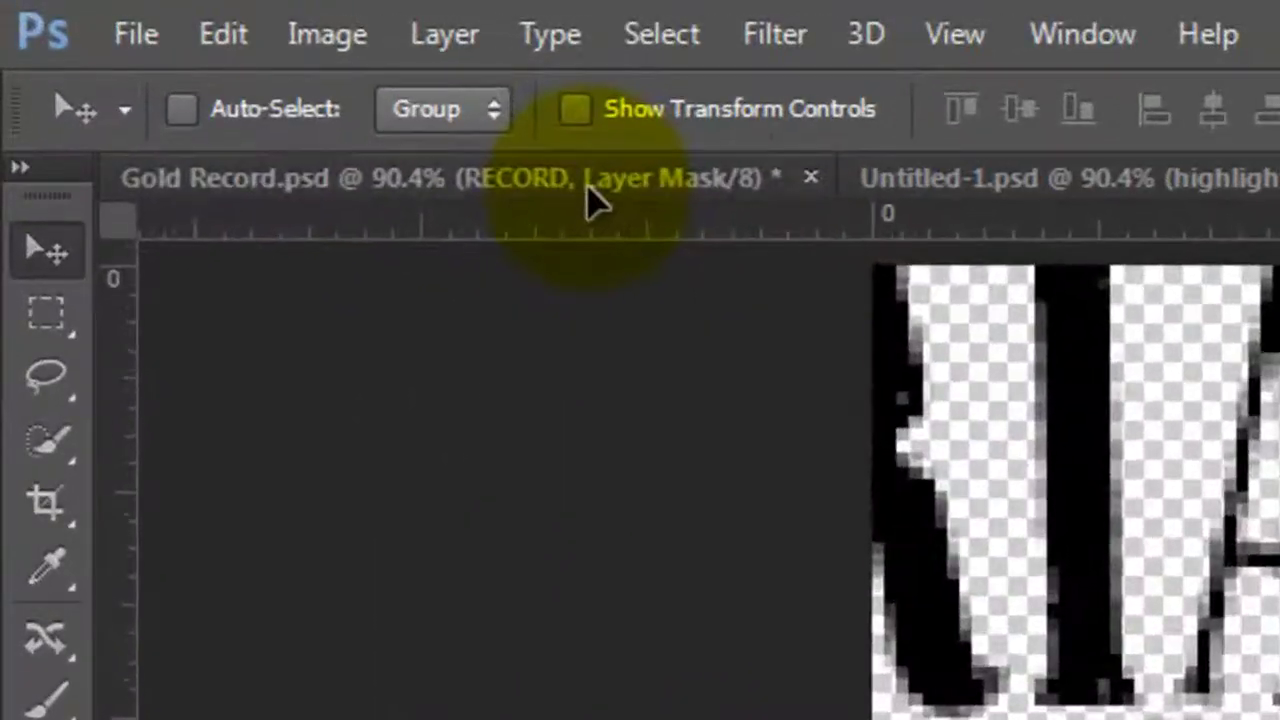
click(590, 196)
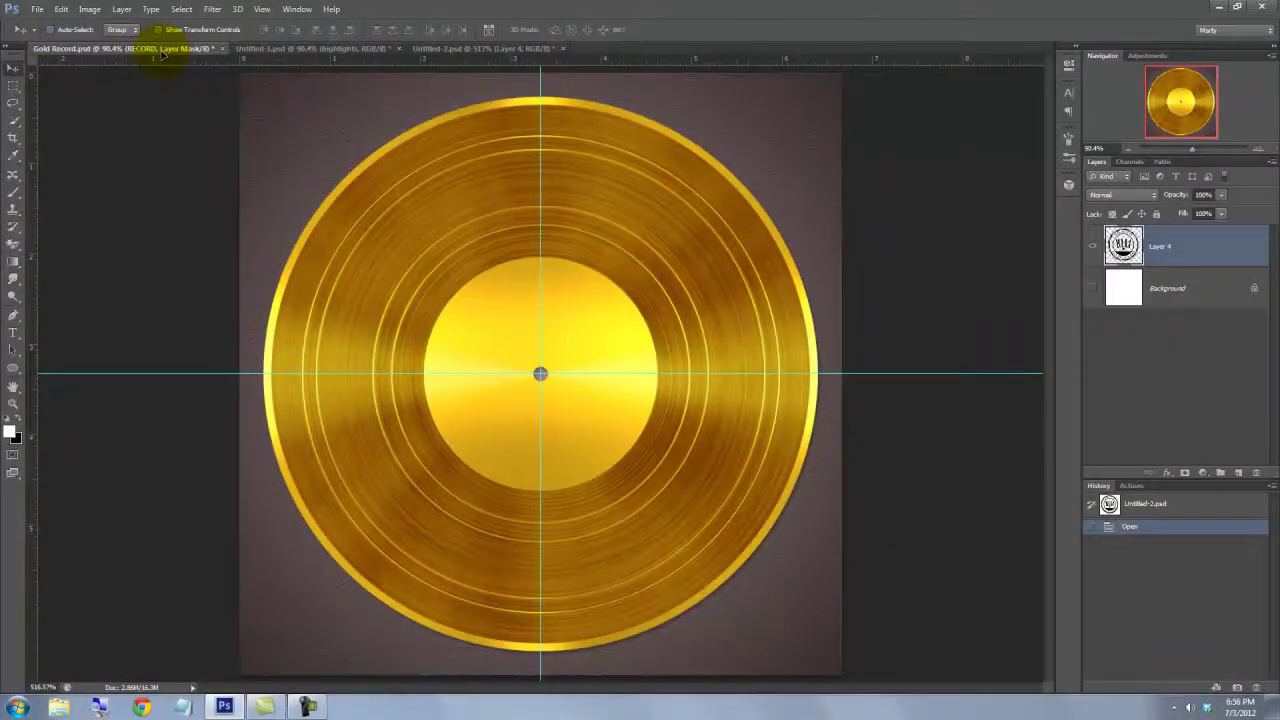
drag(160, 53, 785, 643)
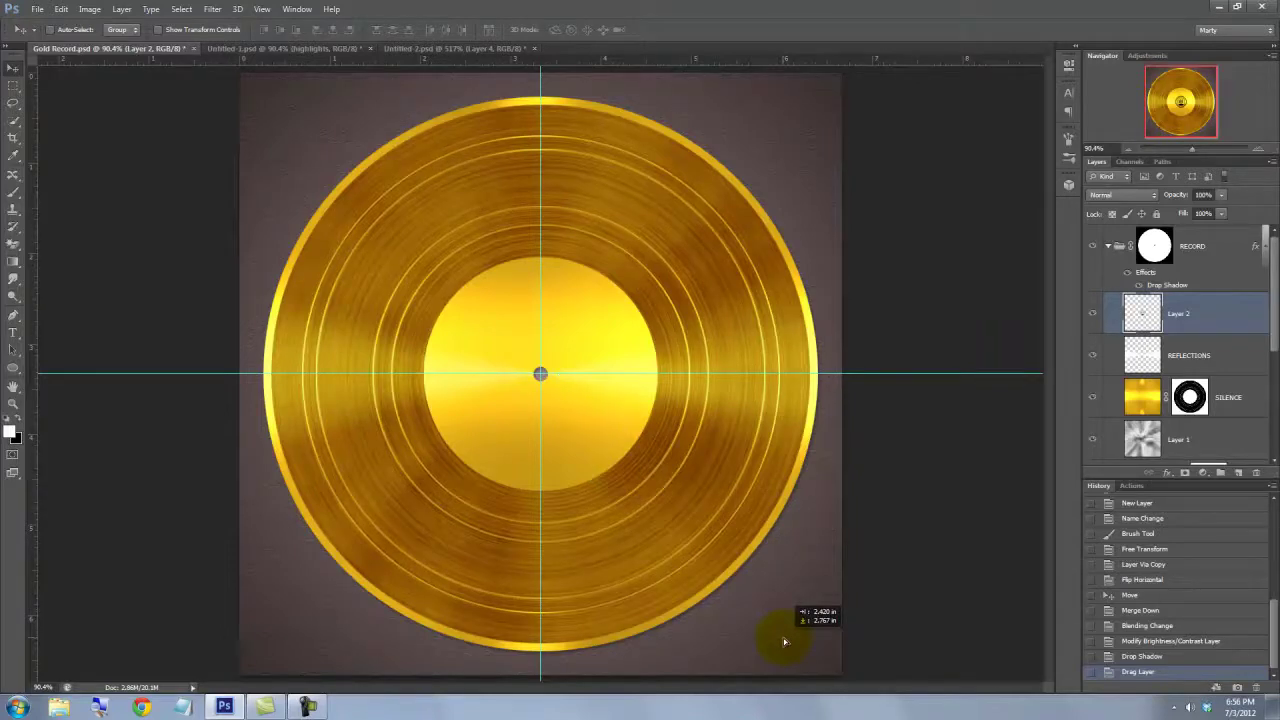
drag(783, 638, 783, 638)
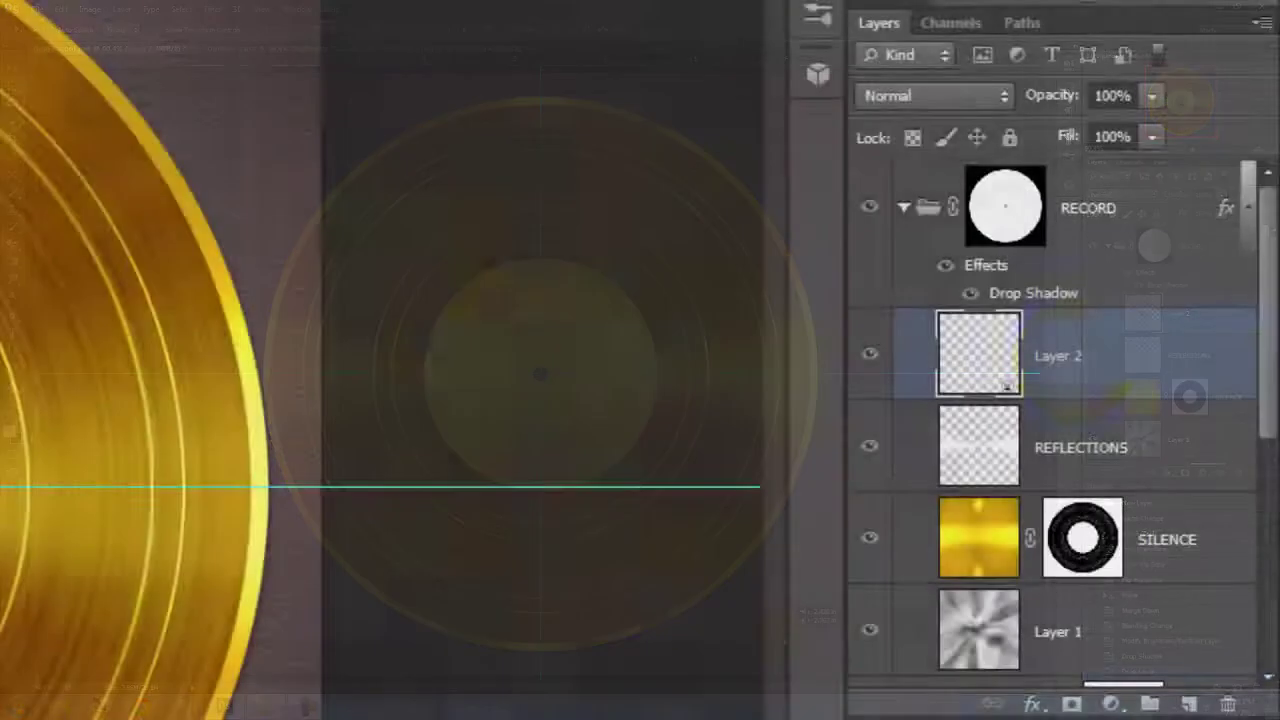
- Move the logo layer above the RECORD group and position the logo in the artwork's lower-right corner, just outside the record's rim
drag(1190, 313, 1192, 277)
drag(1088, 275, 1094, 177)
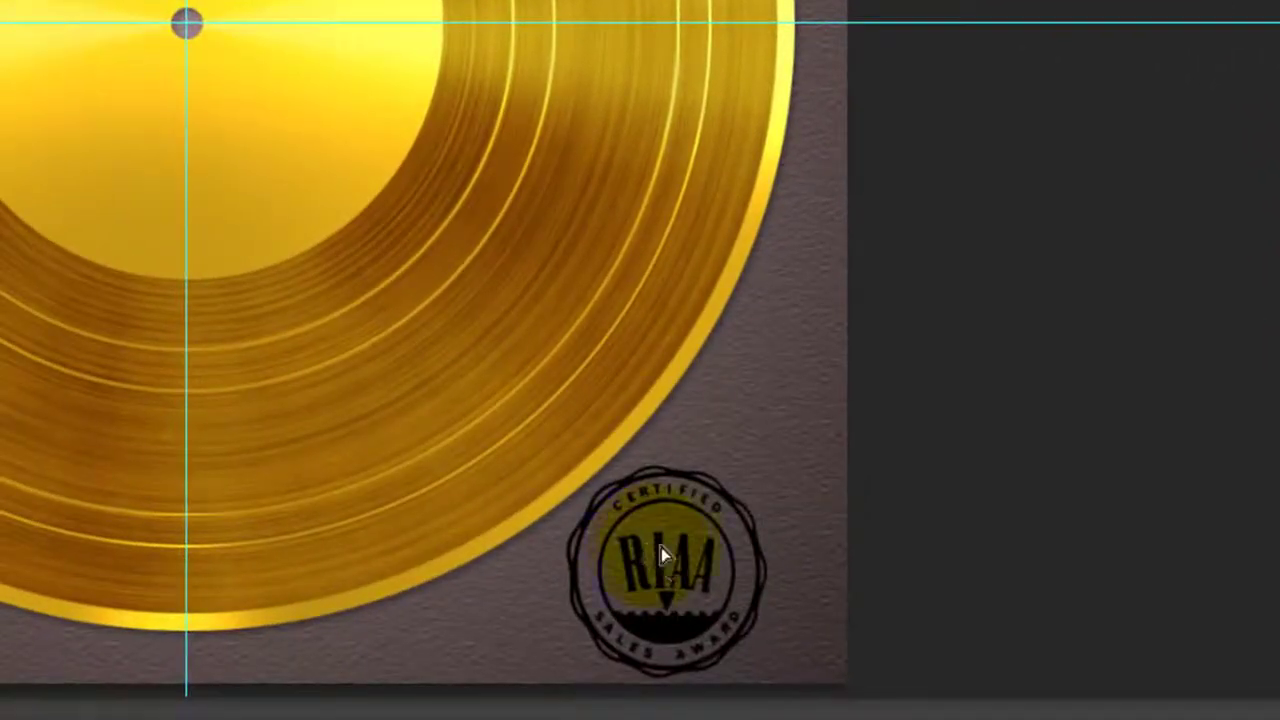
mouse_move(520, 673)
mouse_down()
mouse_move(545, 644)
mouse_move(536, 657)
mouse_up()
drag(677, 531, 686, 530)
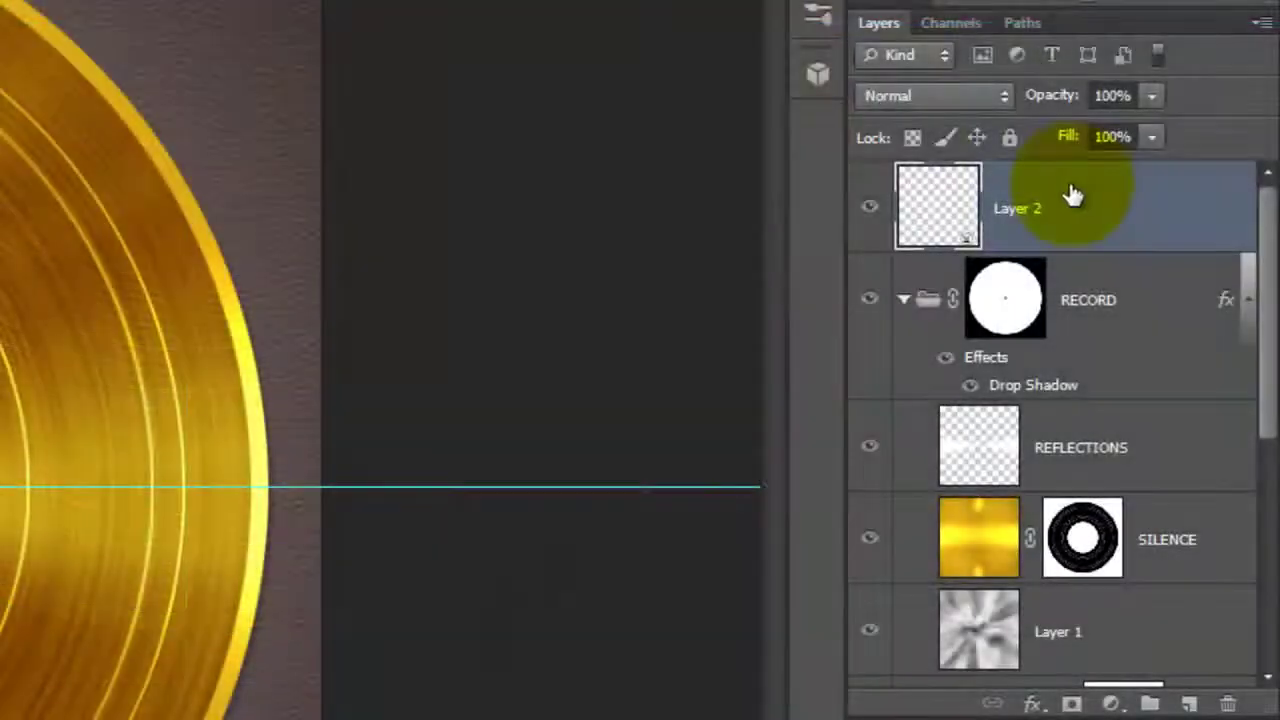
- Rename the logo layer as RIAA LOGO
double_click(1020, 208)
text(R)
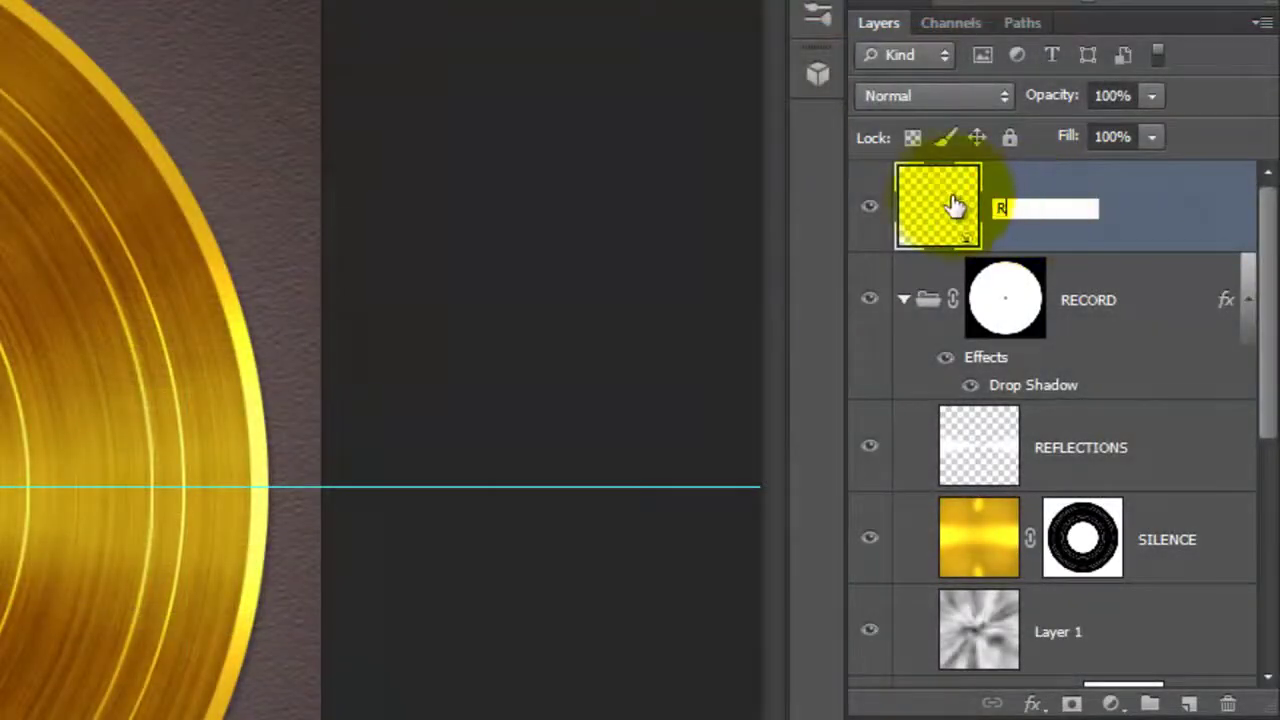
text(IAA LOGO)
key(Return)
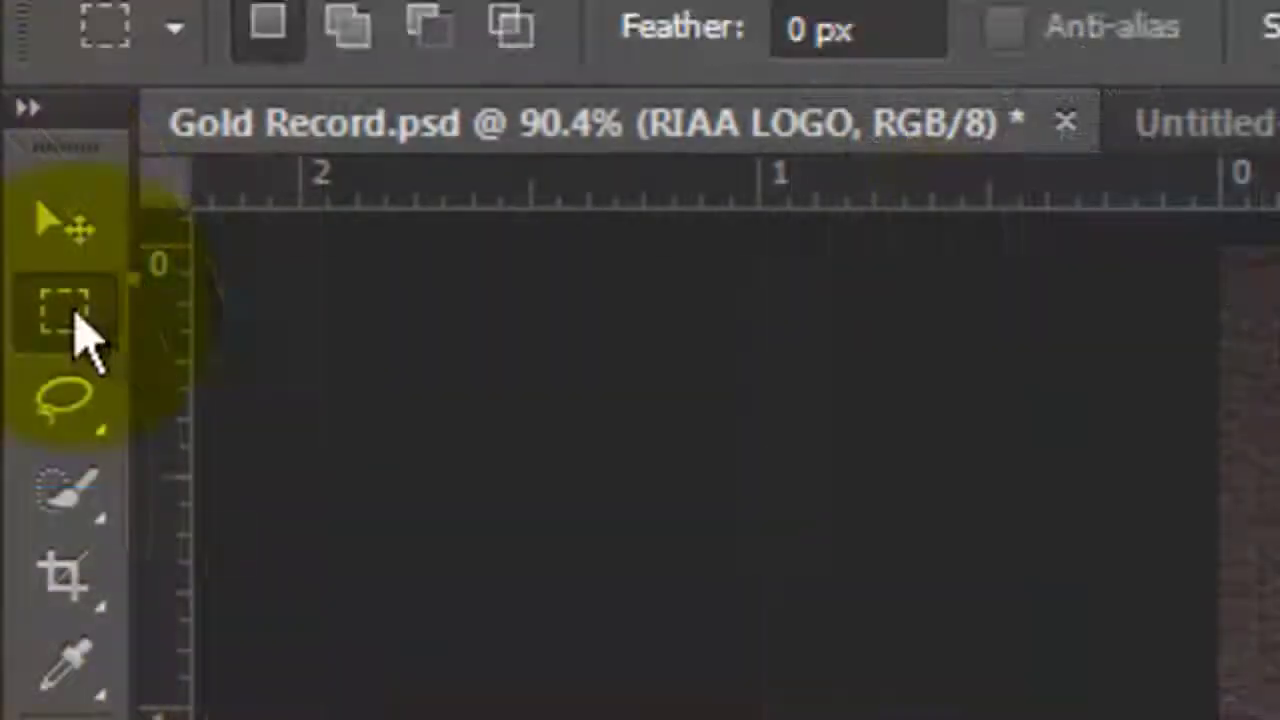
- Select a rectangular area just inside the edges of the textured background with the Rectangular Marquee tool
right_click(65, 315)
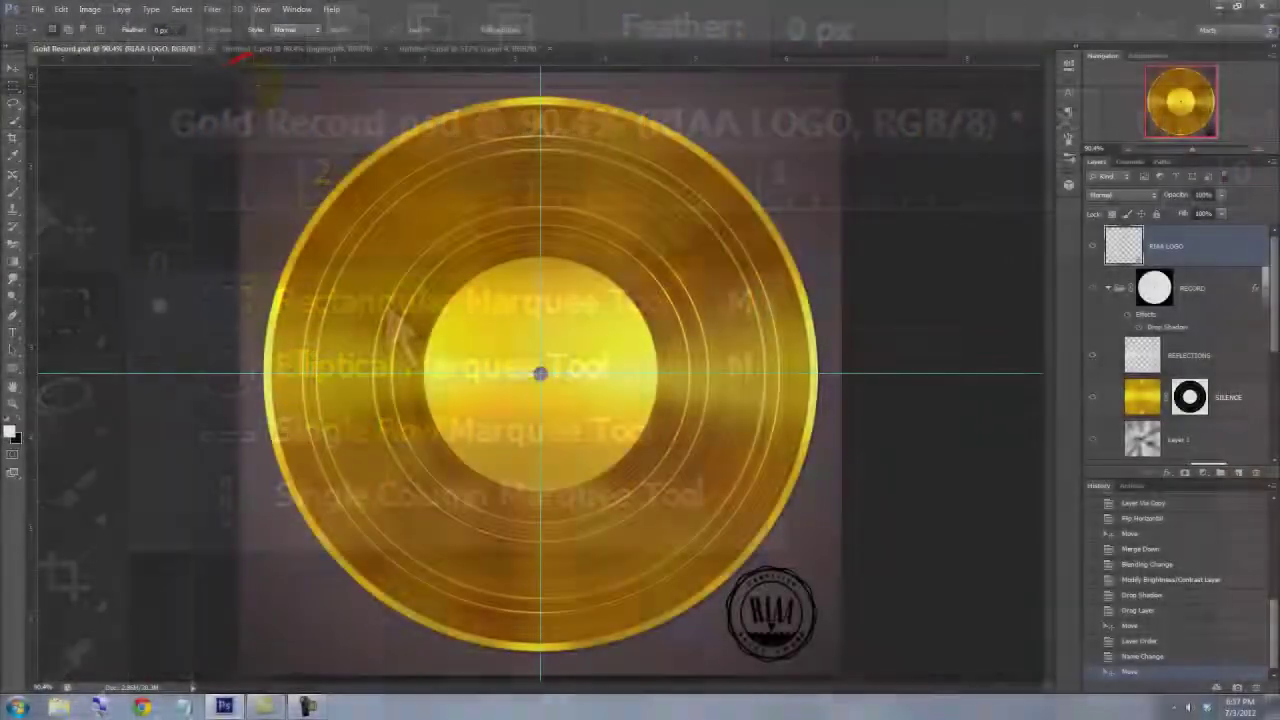
click(253, 87)
drag(314, 126, 825, 663)
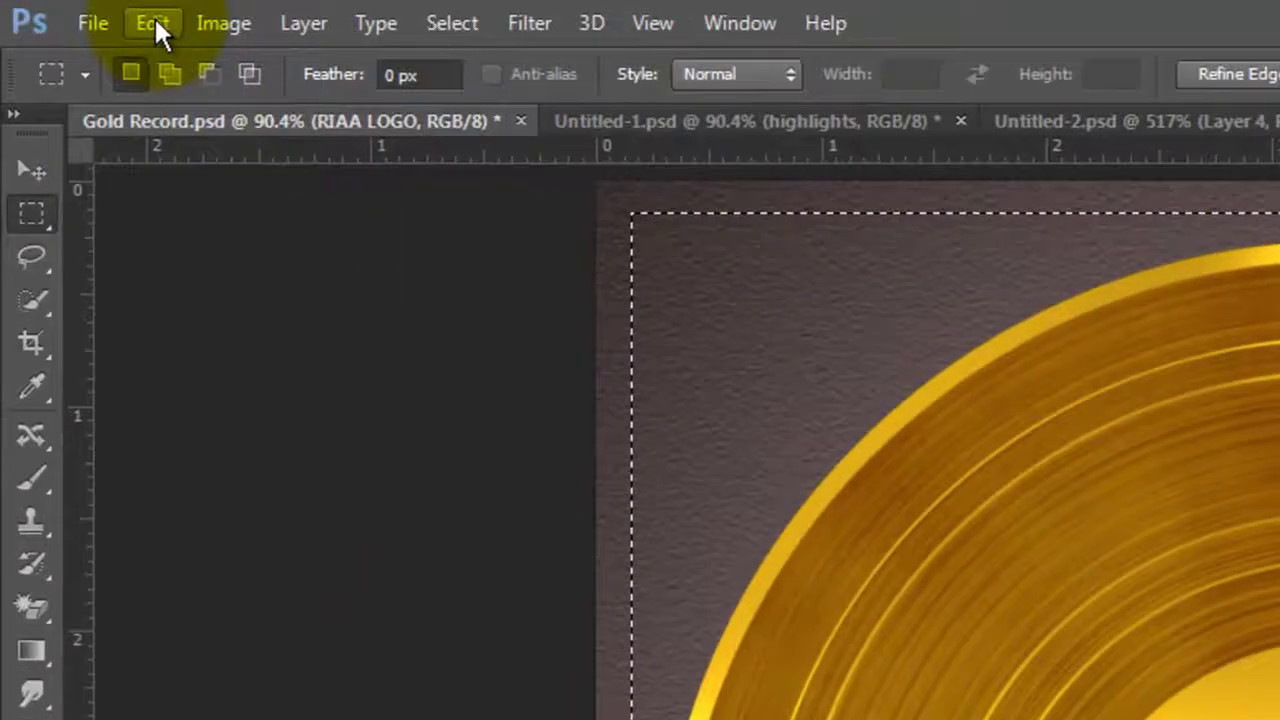
- Stroke the rectangular selection with a 2 px black (000000) line centered on its edge, and deselect
click(61, 9)
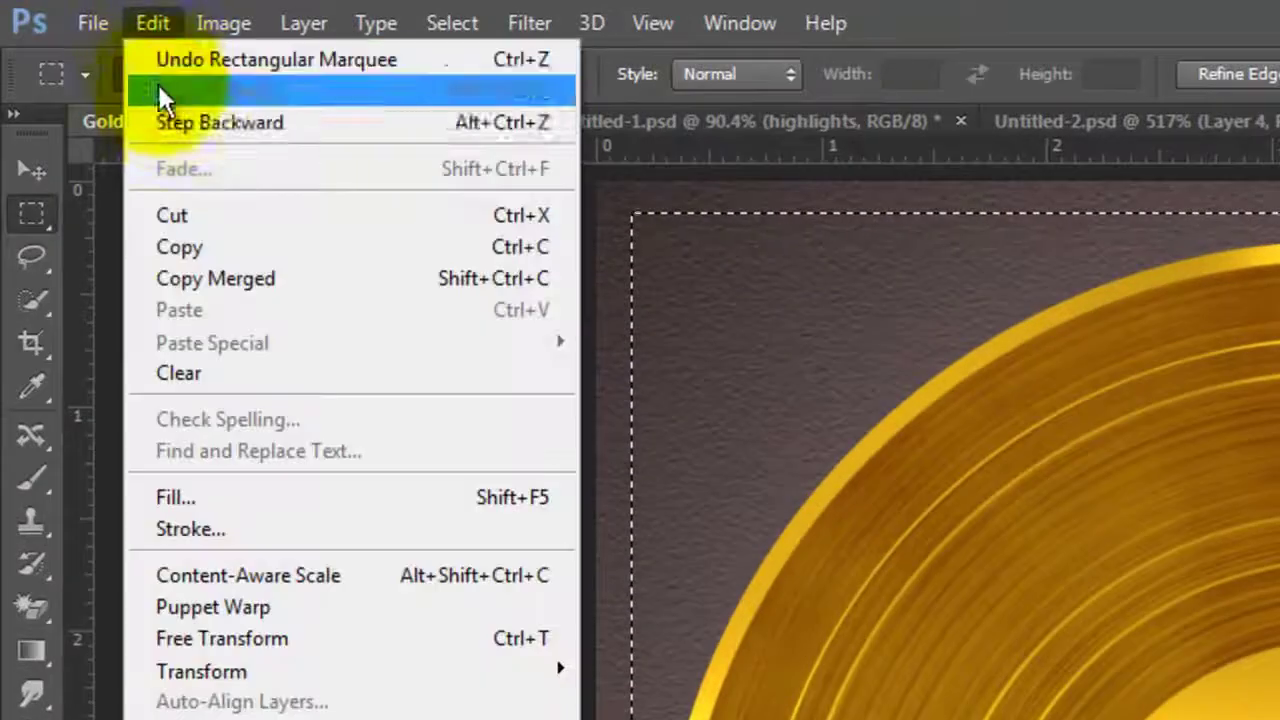
click(222, 537)
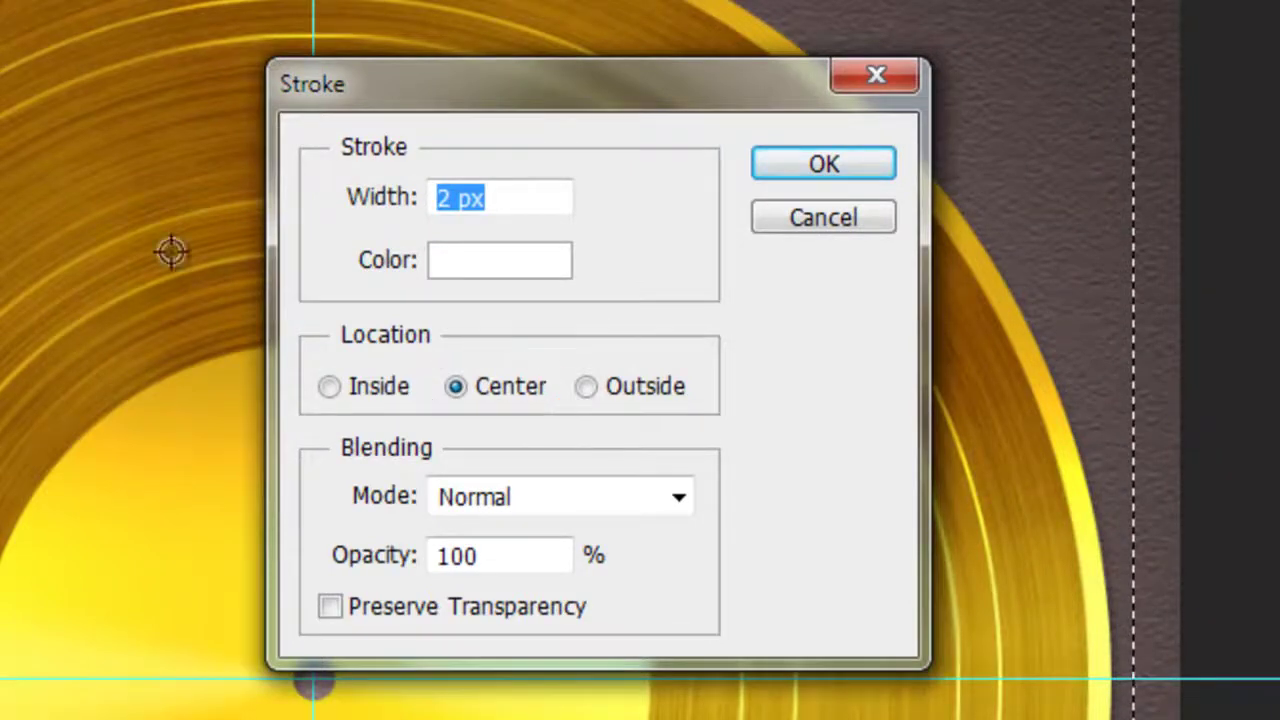
click(443, 260)
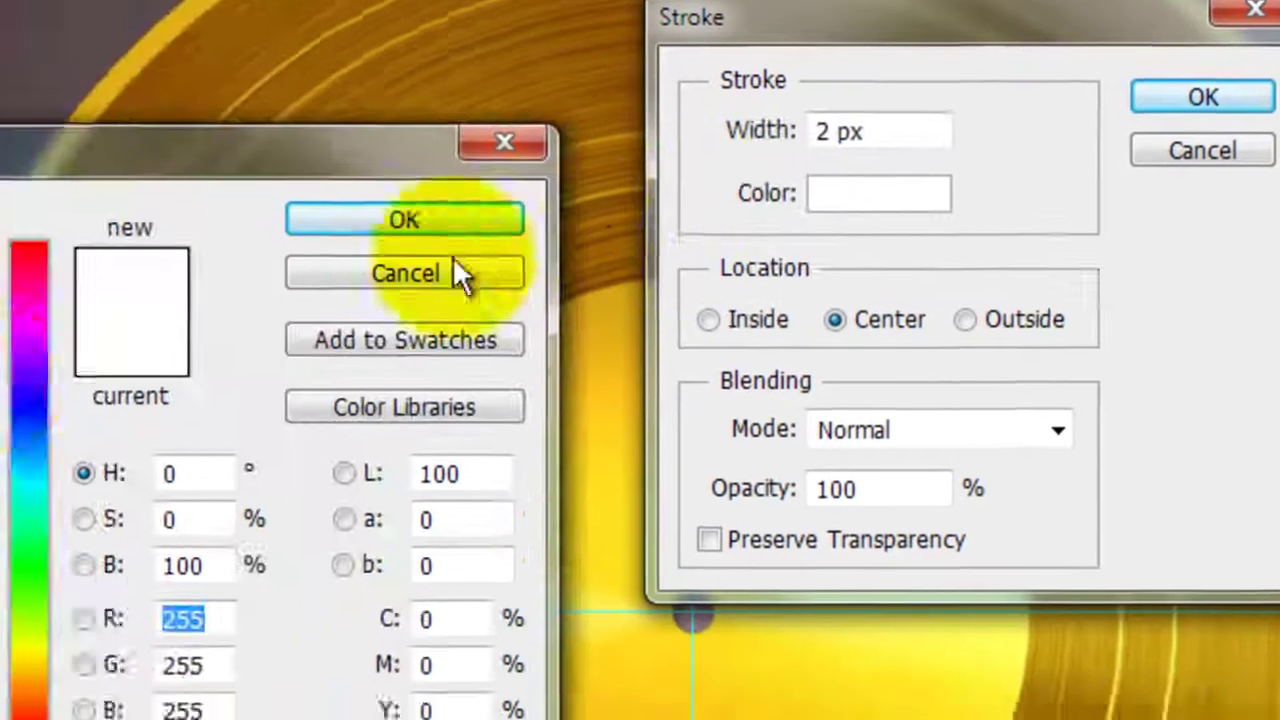
drag(257, 503, 51, 657)
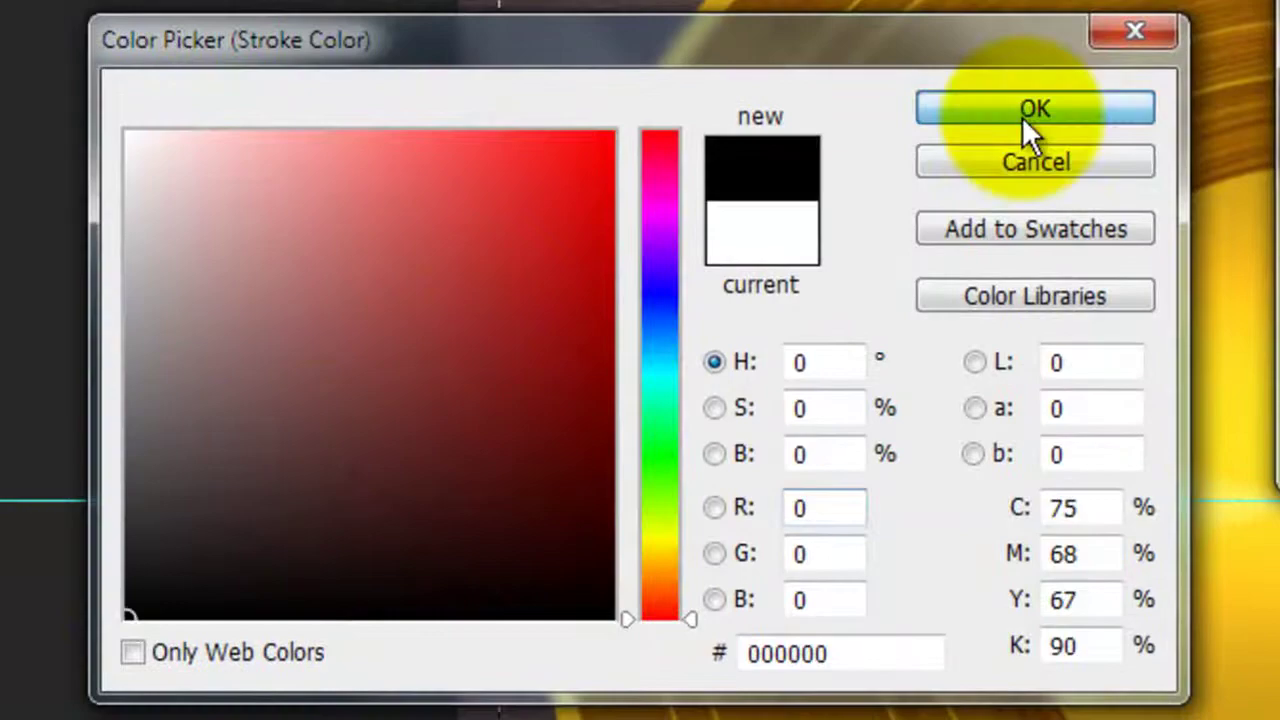
click(1022, 116)
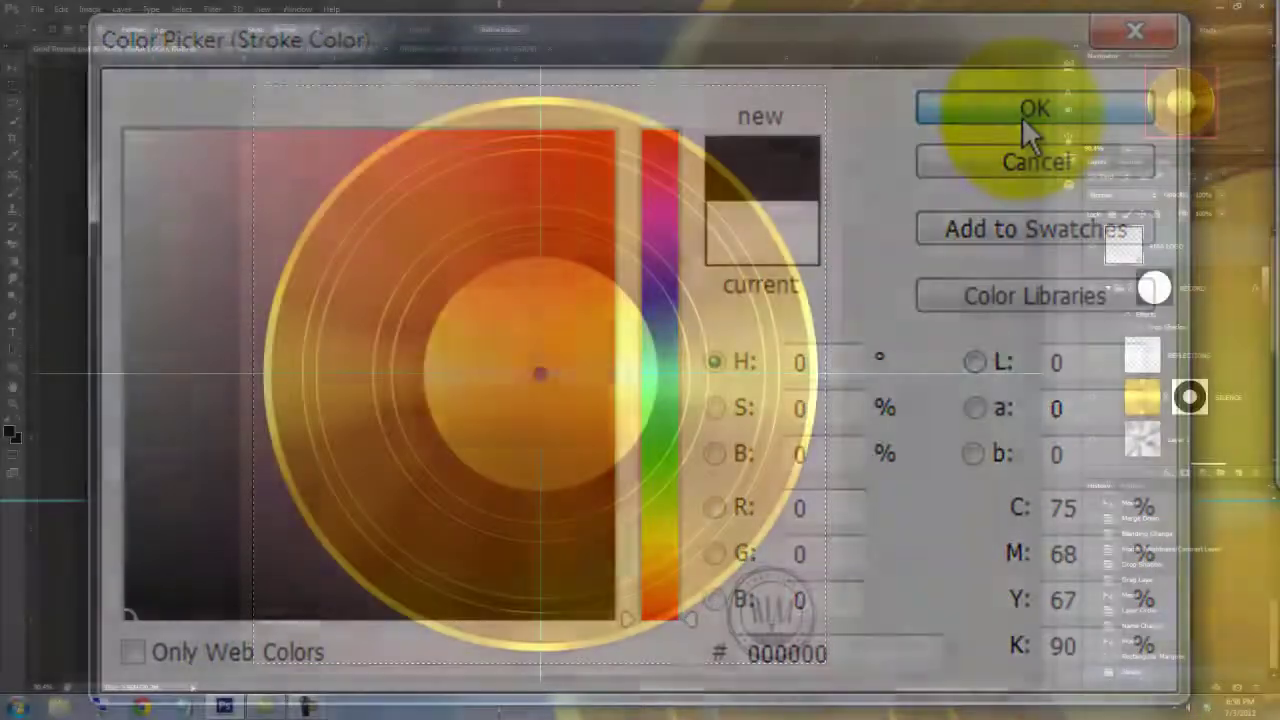
key(ctrl+d)
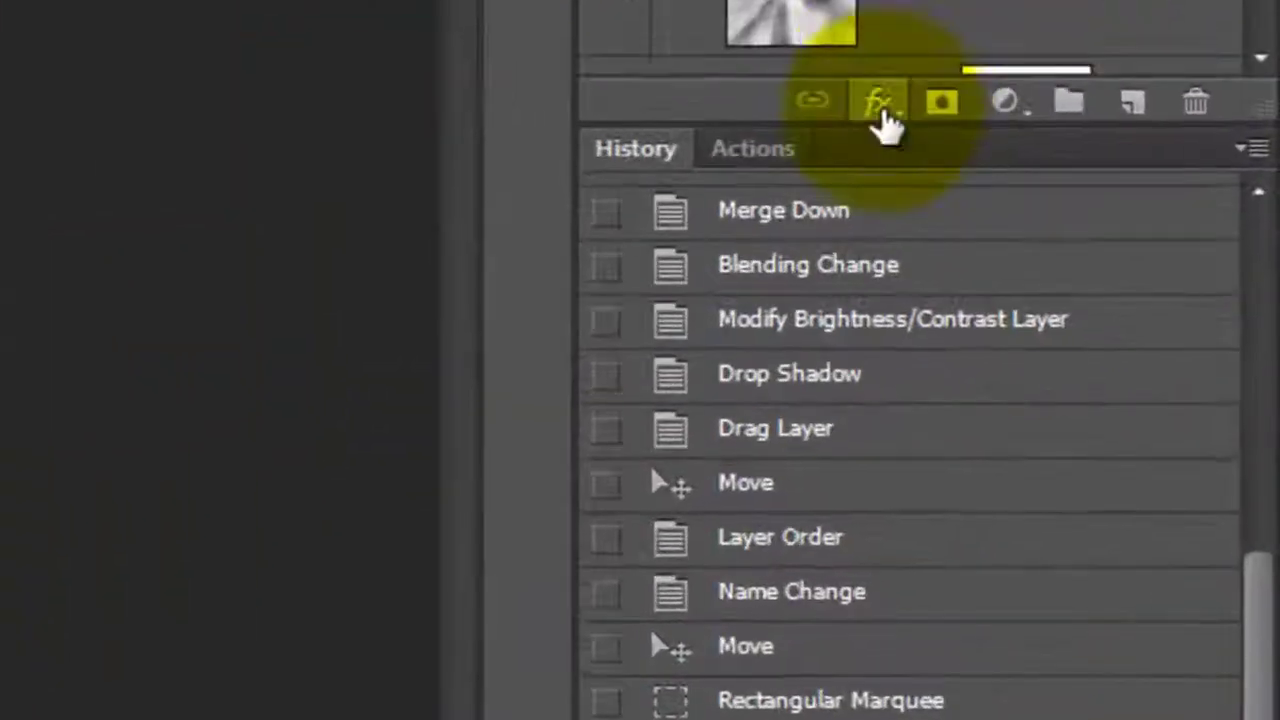
- Add Bevel & Emboss to the RIAA LOGO layer with Emboss style, Chisel Hard technique, Down direction and a size of 2 px
click(880, 106)
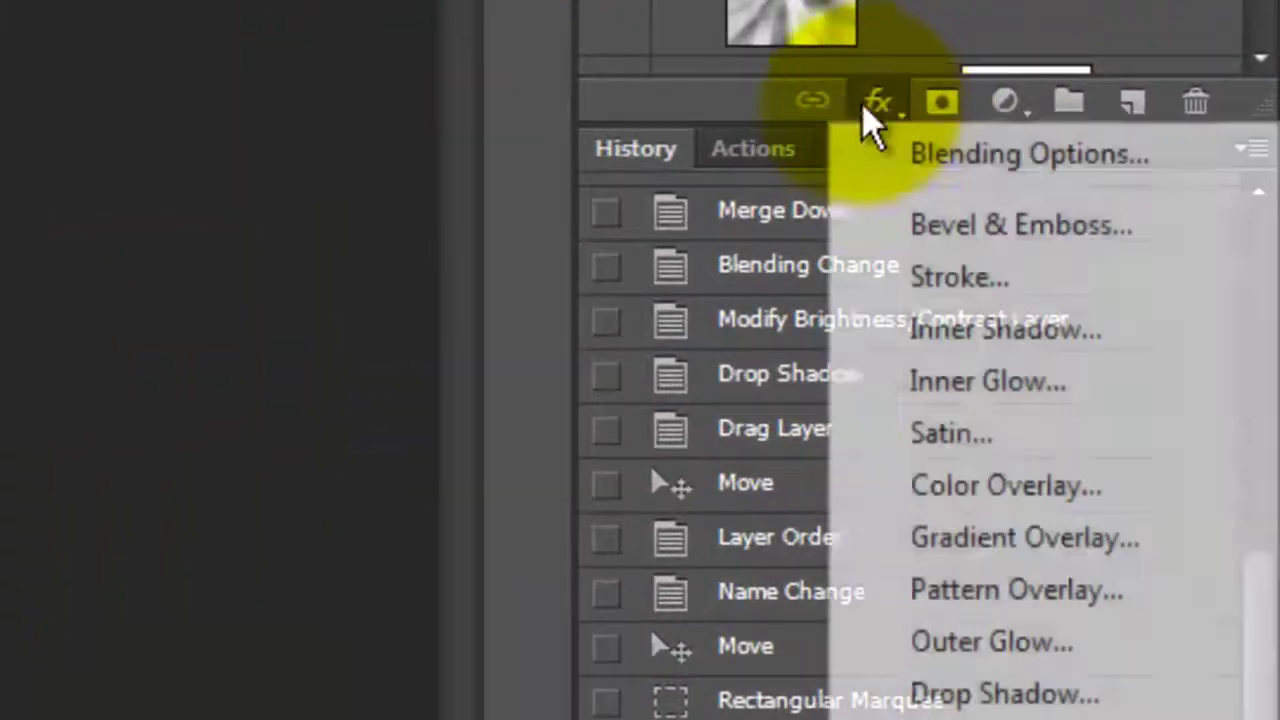
click(945, 228)
click(755, 175)
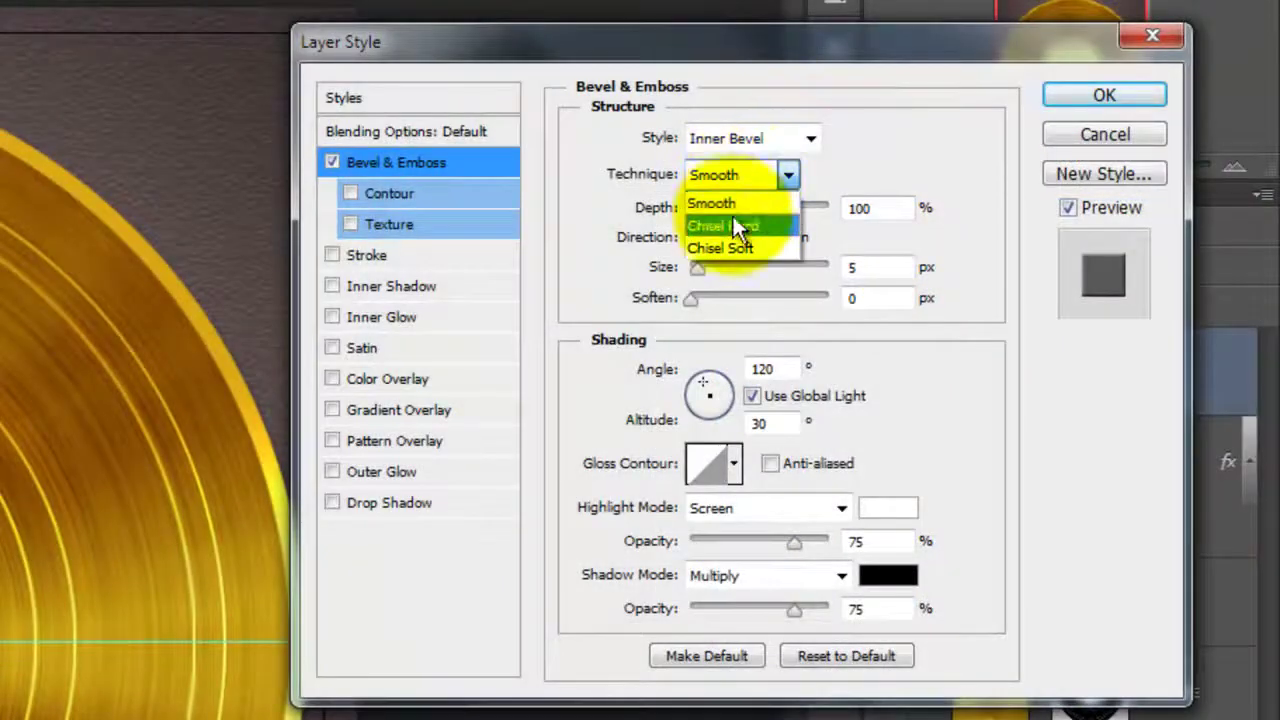
click(733, 222)
click(806, 140)
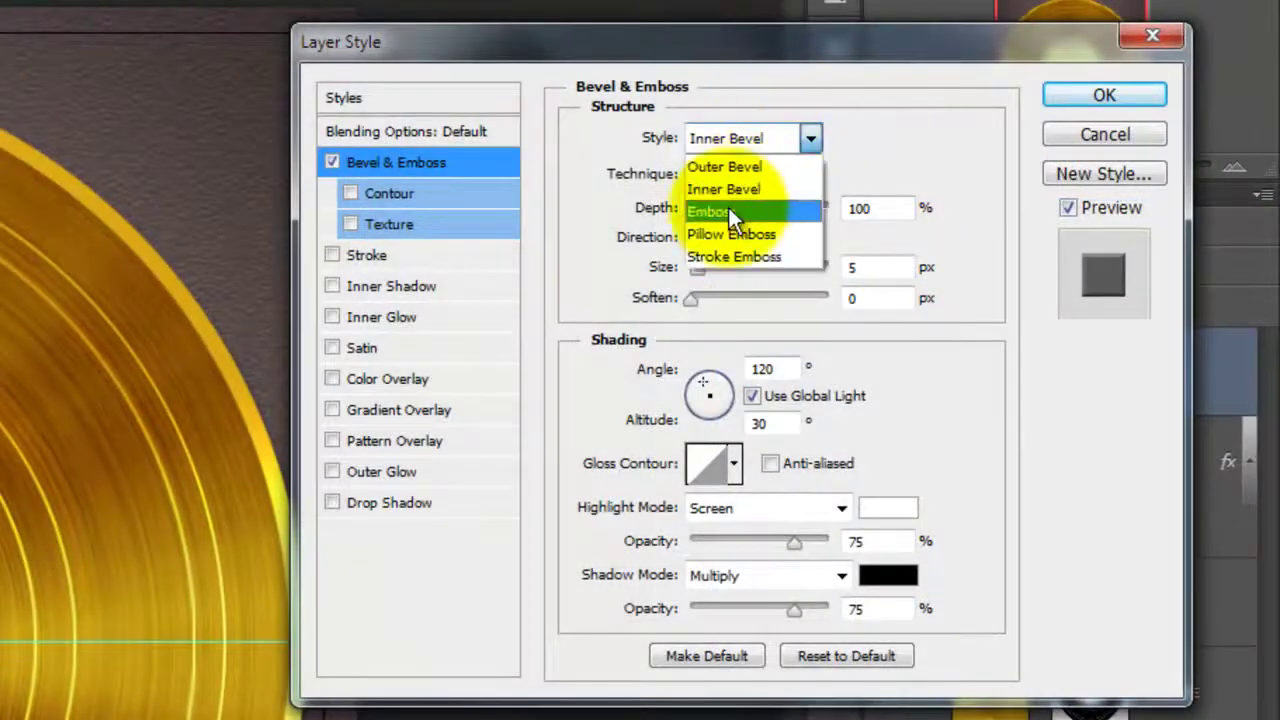
click(727, 212)
click(766, 240)
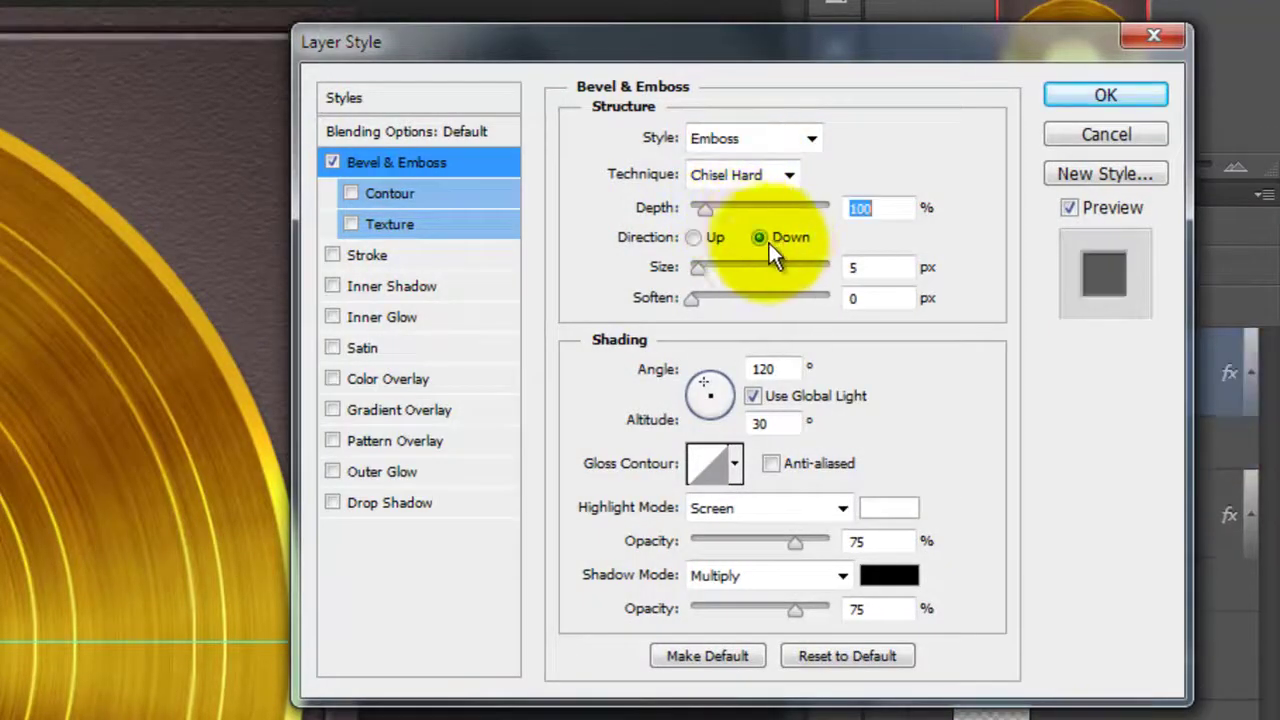
double_click(850, 267)
text(2)
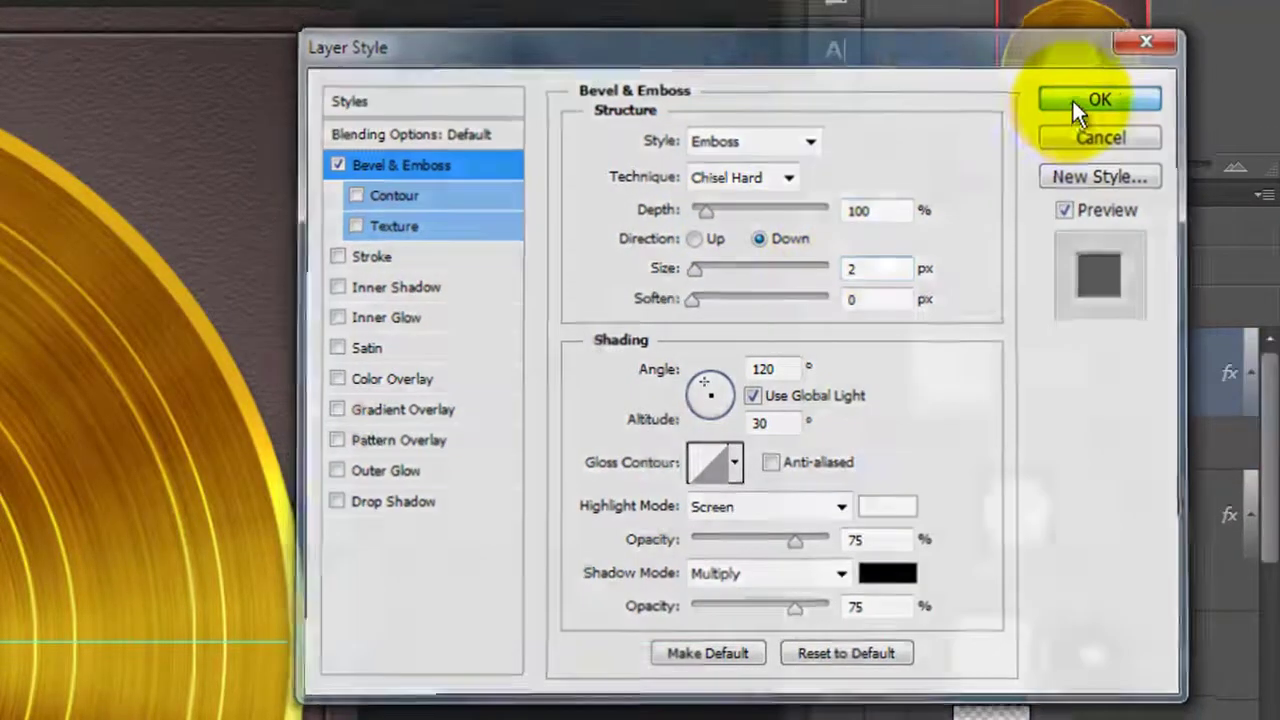
click(1075, 100)
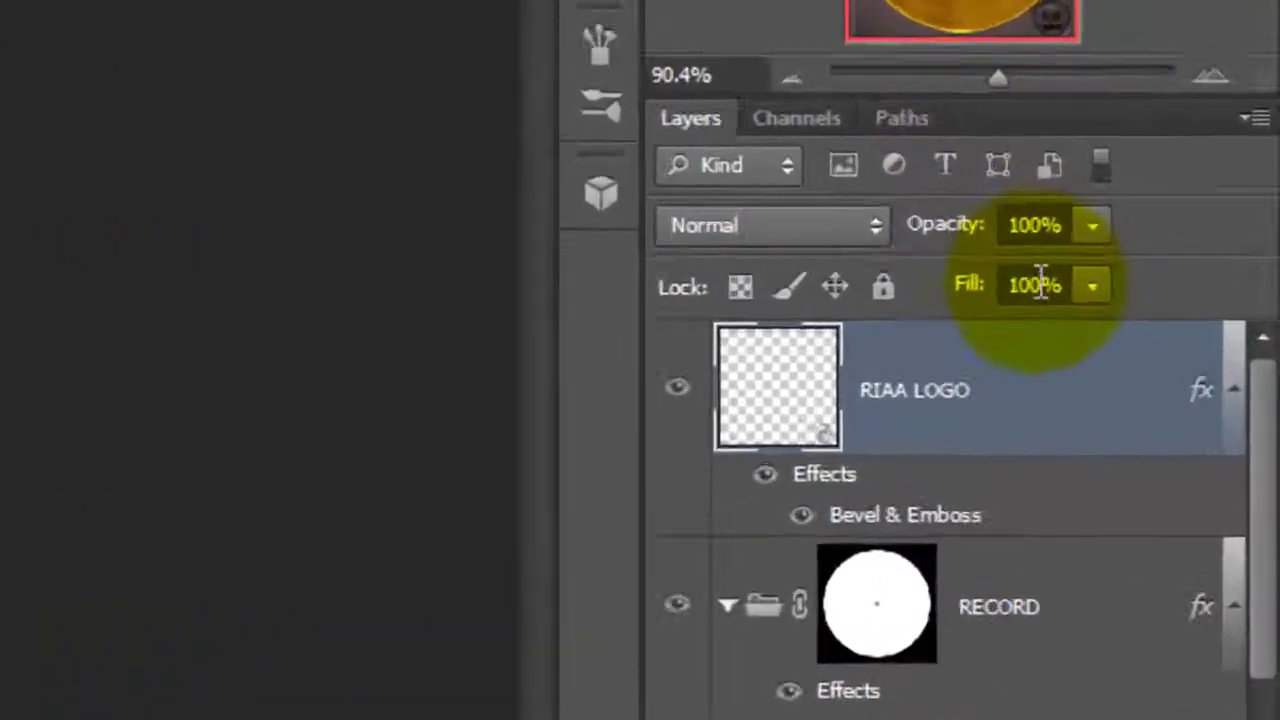
- Set the RIAA LOGO layer's fill to 60% and hide the guides
click(1040, 284)
text(60)
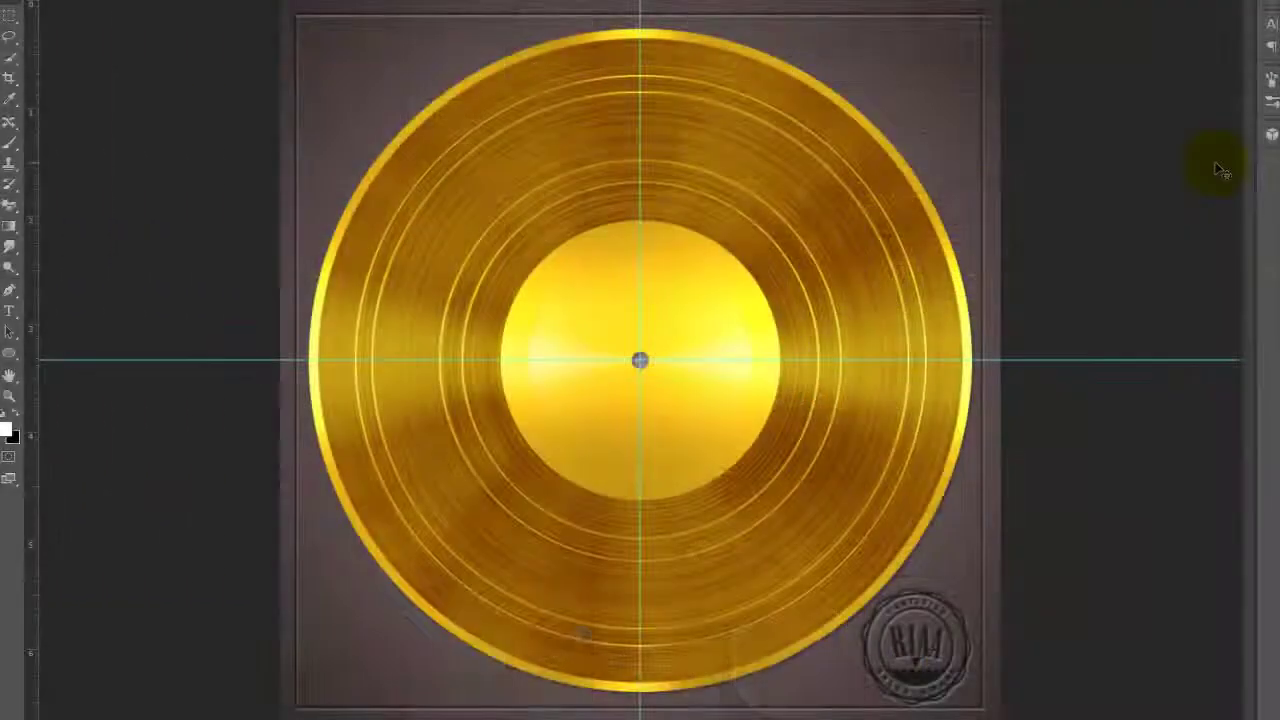
key(ctrl+h)
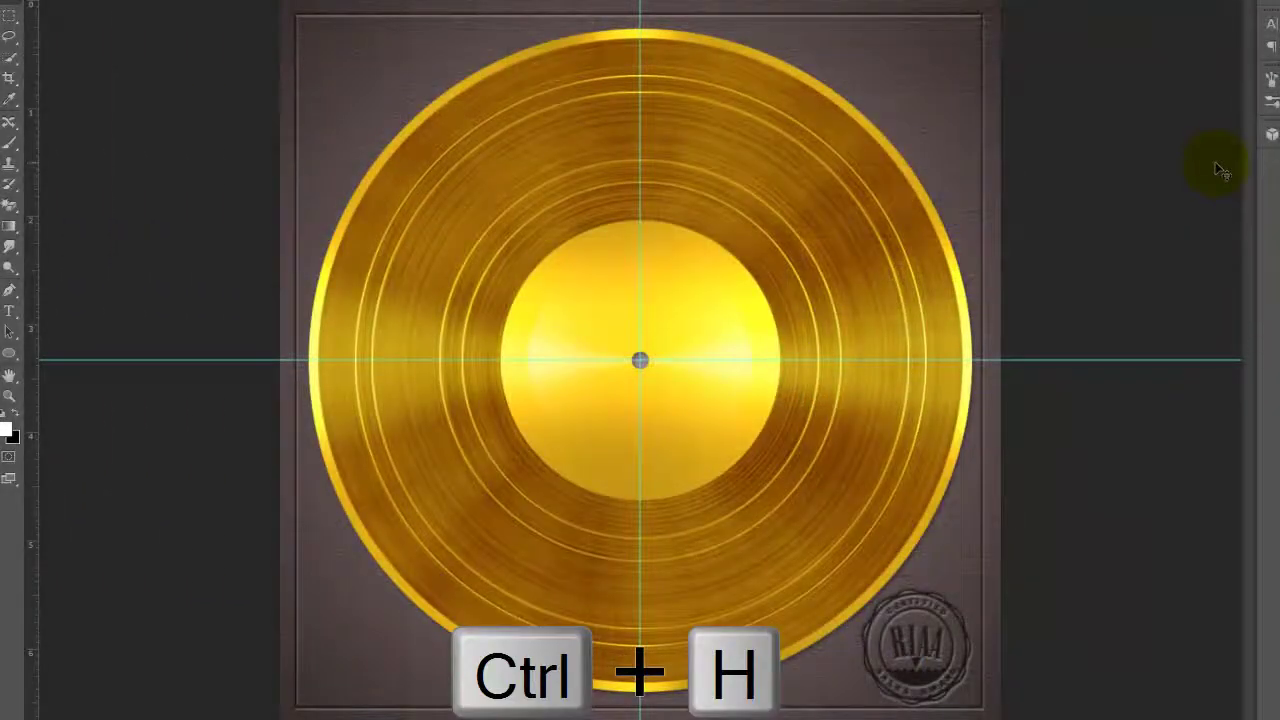
key(ctrl+h)
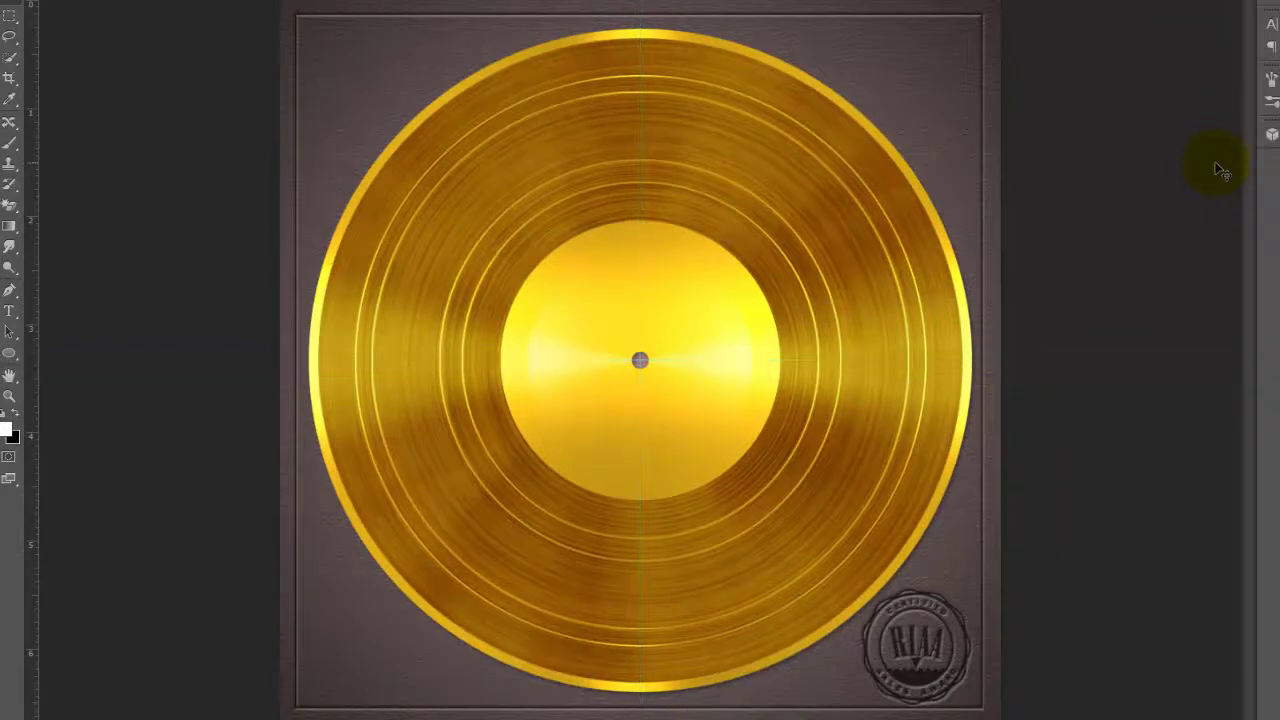